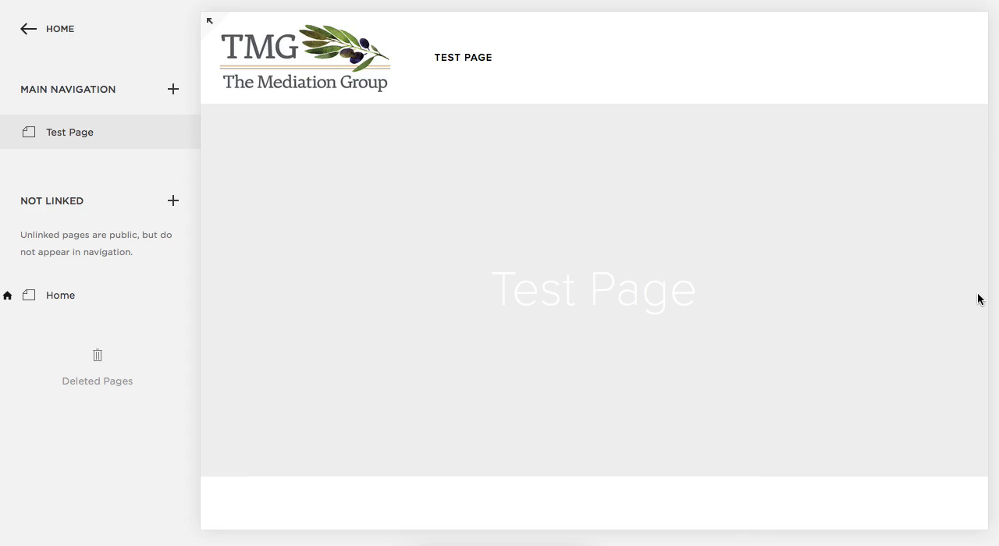
# Launch the Clean Text app and enlarge its window so the whole interface fits the screen.
pyautogui.press('super+space')
pyautogui.write('mo')
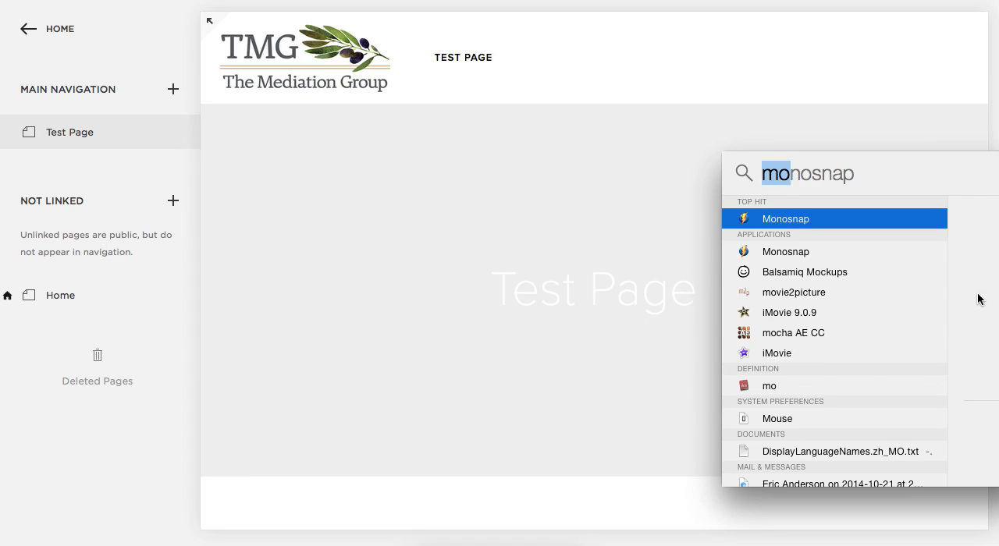
pyautogui.press('BackSpace')
pyautogui.write('clean')
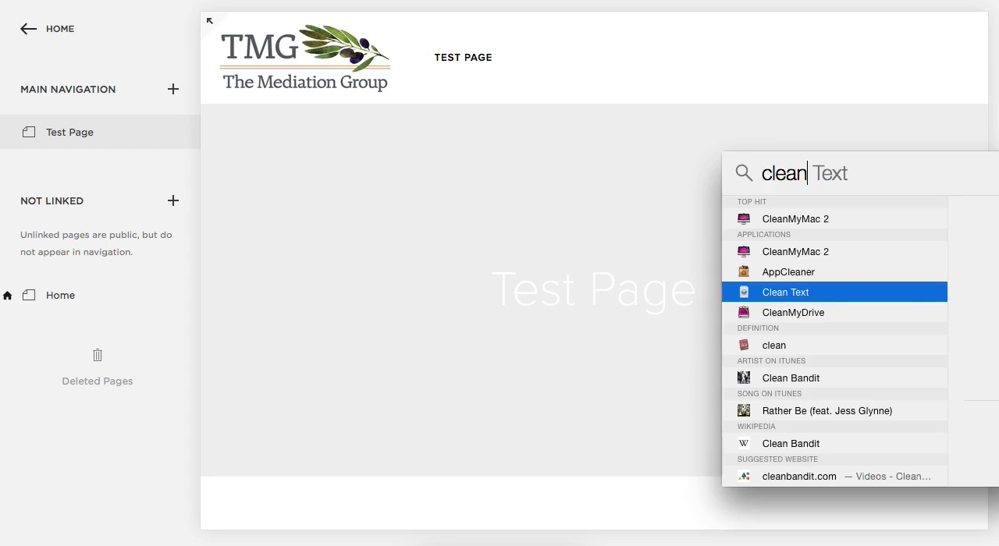
pyautogui.press('Return')
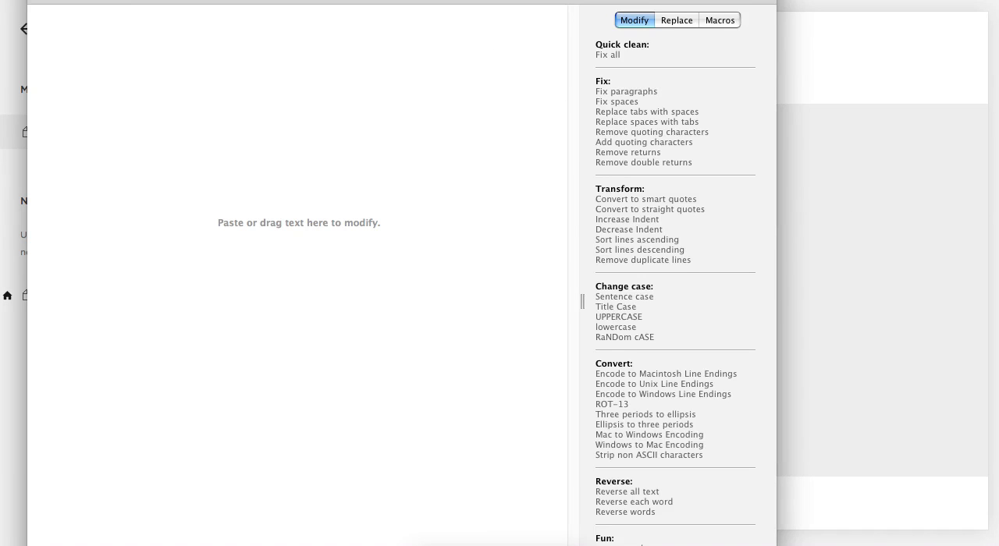
pyautogui.moveTo(548, 0); pyautogui.dragTo(526, 10)
pyautogui.moveTo(752, 545); pyautogui.dragTo(992, 539)
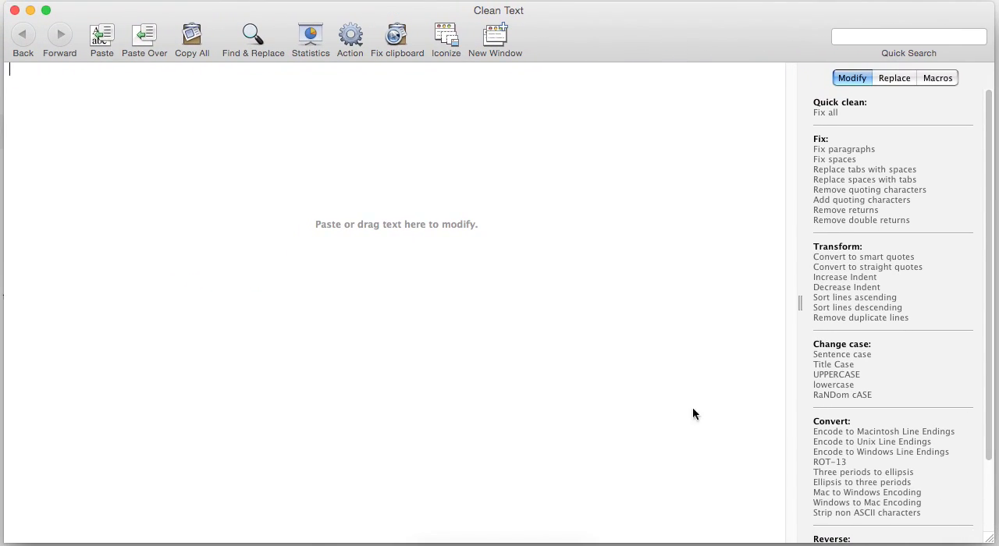
pyautogui.click(532, 304)
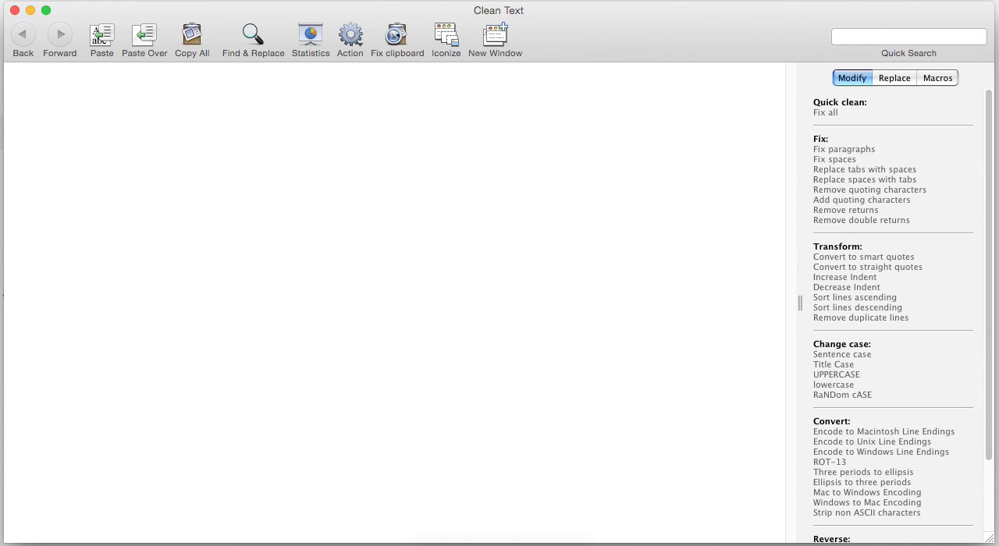
# Switch to the USA Today article and copy the text from the second video's caption through the "This is a good way to go" quote.
pyautogui.press('super+Tab')
pyautogui.scroll(-5, 773, 392)
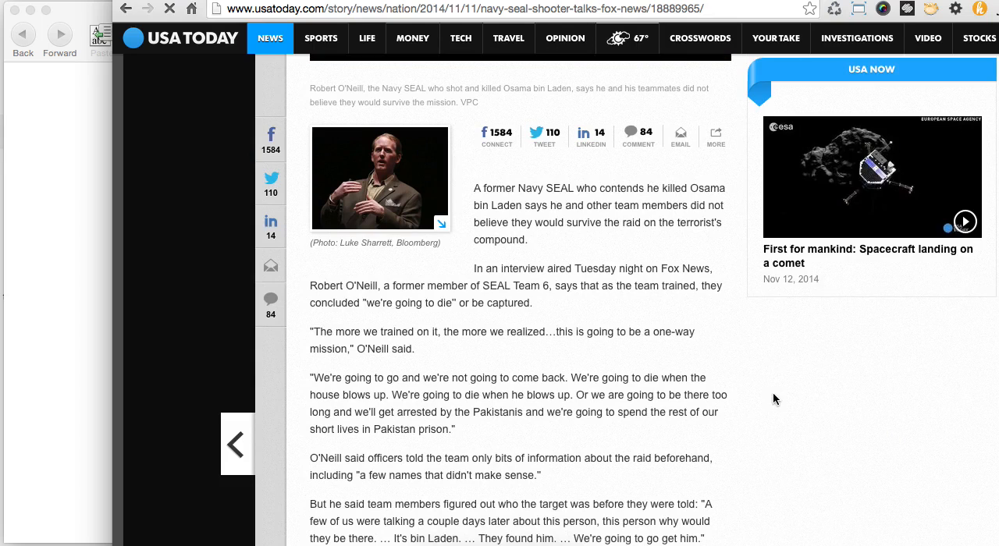
pyautogui.scroll(-10, 773, 399)
pyautogui.scroll(-8, 774, 399)
pyautogui.scroll(3, 774, 399)
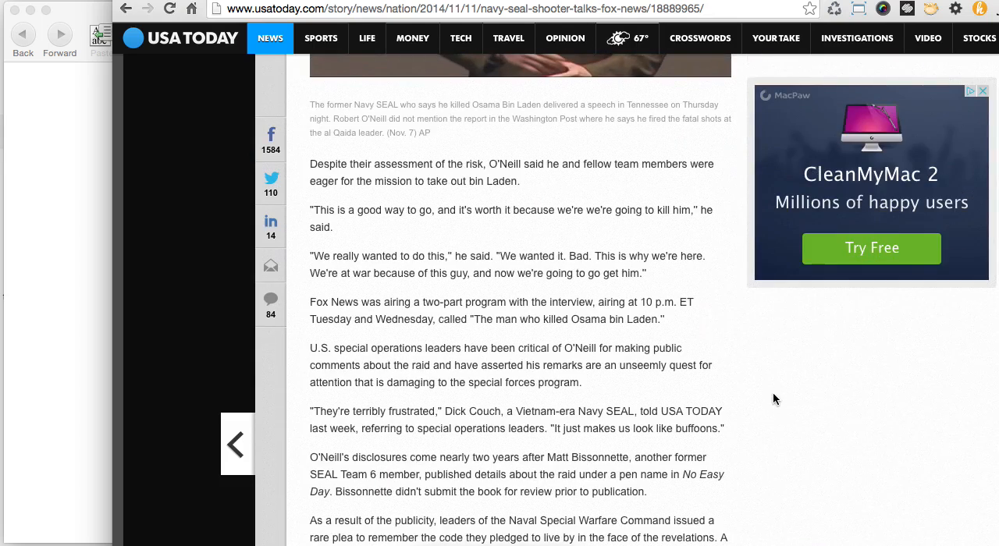
pyautogui.scroll(3, 773, 399)
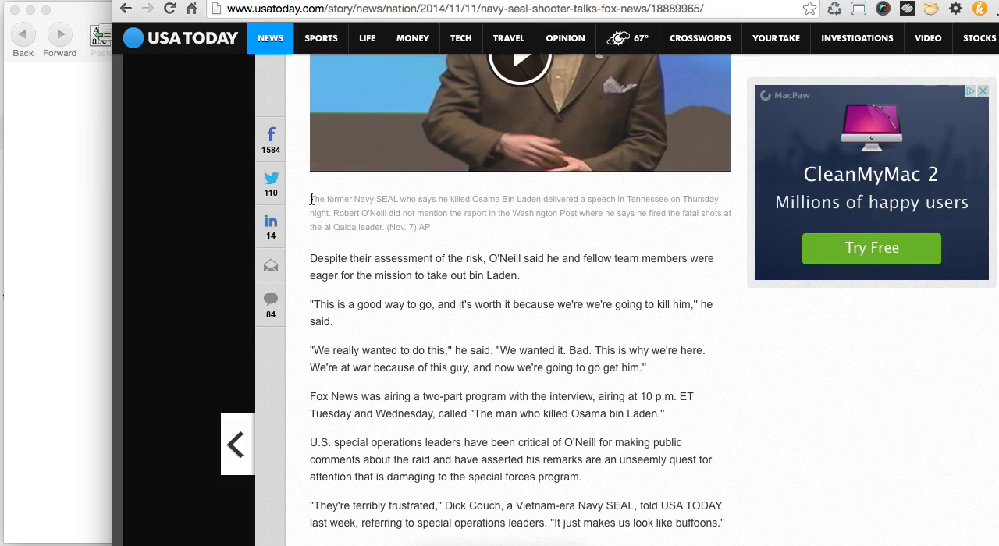
pyautogui.scroll(6, 483, 242)
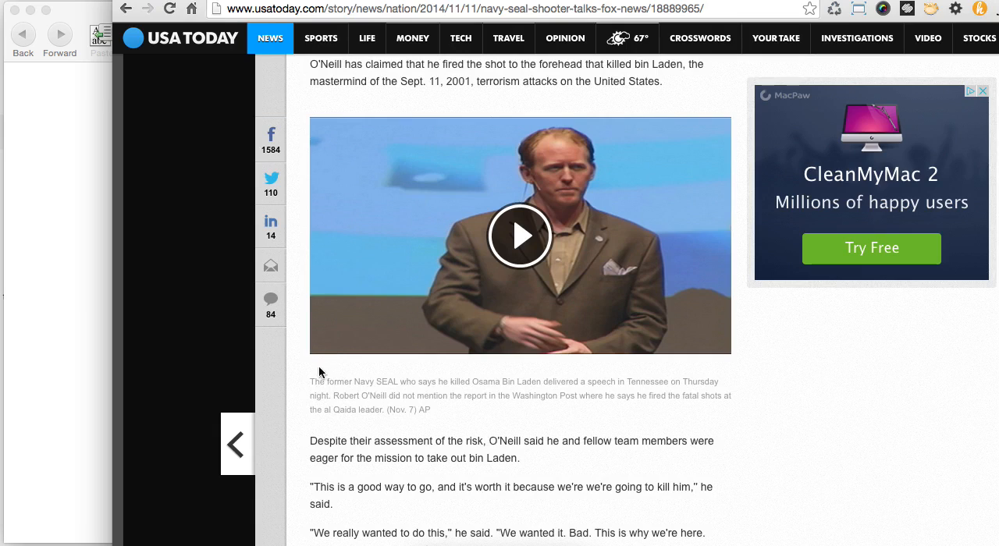
pyautogui.moveTo(310, 375); pyautogui.dragTo(585, 511)
pyautogui.rightClick(589, 443)
pyautogui.click(603, 447)
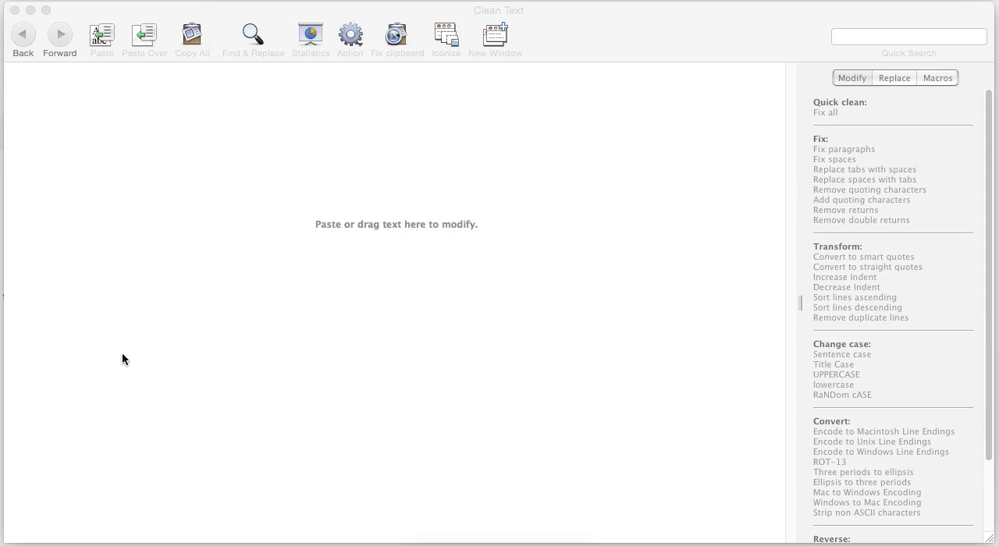
# Paste the copied article text into Clean Text and run Fix all on the entire text.
pyautogui.click(127, 226)
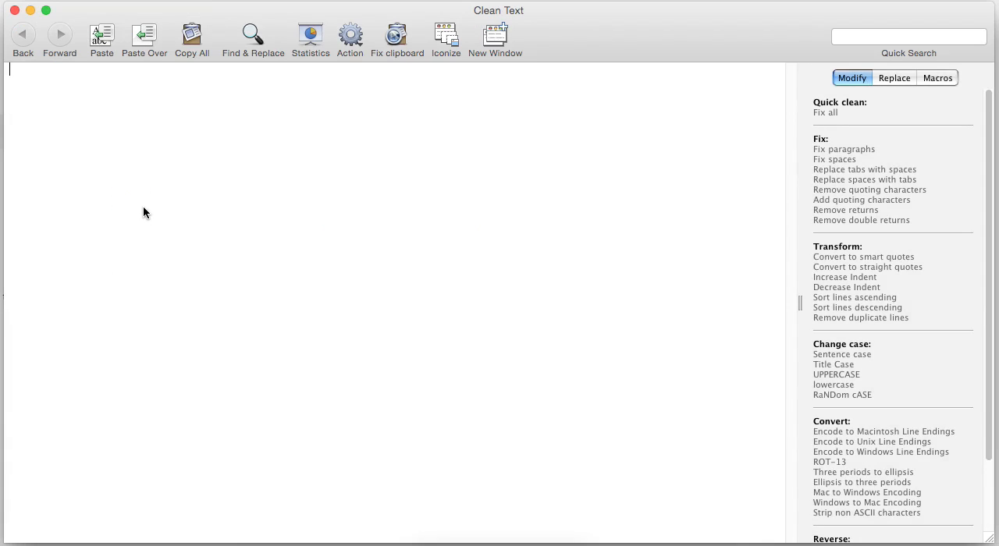
pyautogui.press('super+v')
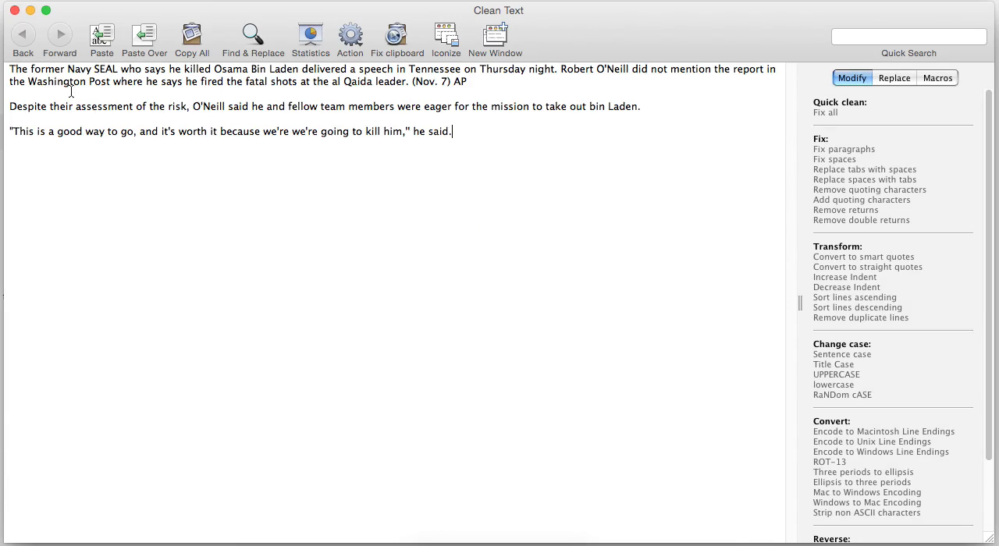
pyautogui.moveTo(480, 142); pyautogui.dragTo(11, 61)
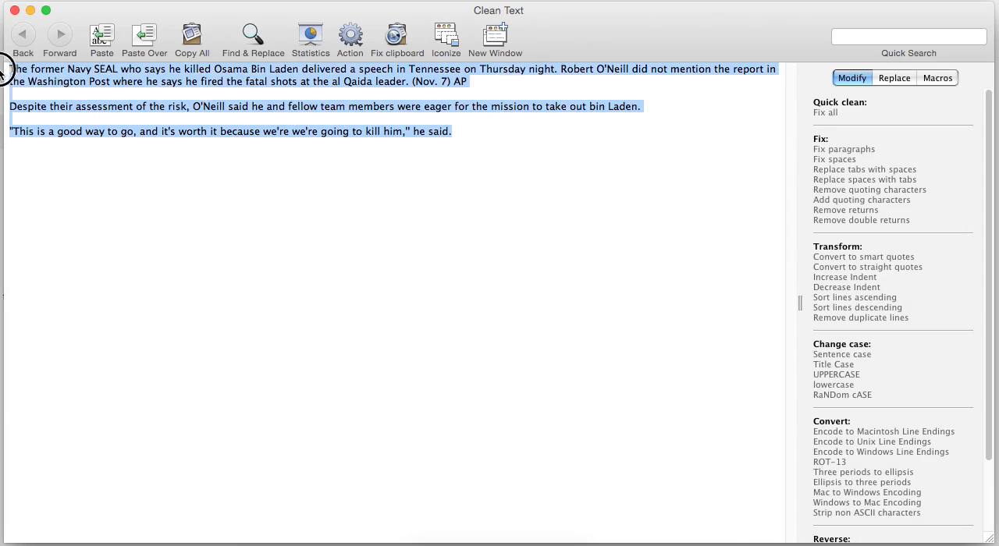
pyautogui.click(826, 114)
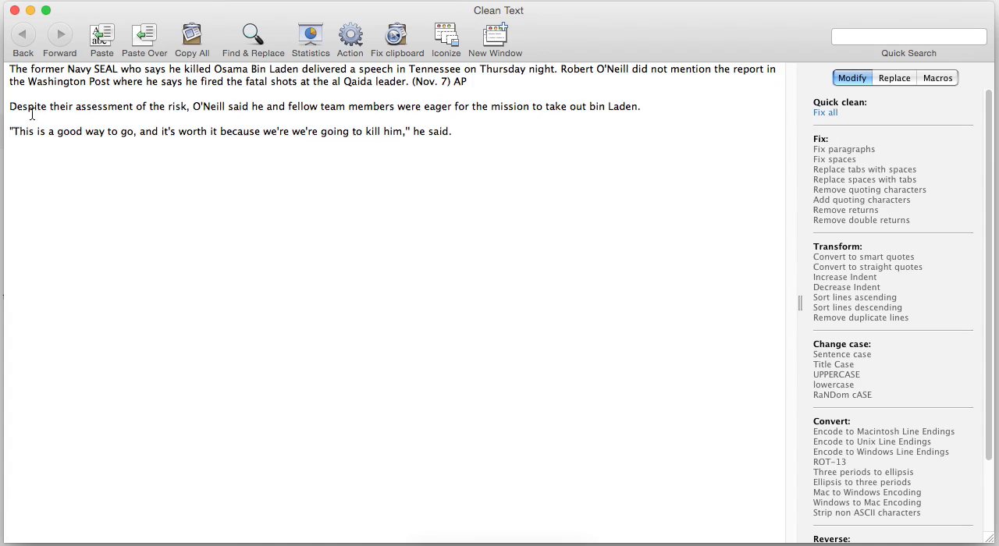
# Convert the quoted sentence "This is a good way to go..." in the last paragraph to UPPERCASE.
pyautogui.moveTo(12, 131); pyautogui.dragTo(409, 134)
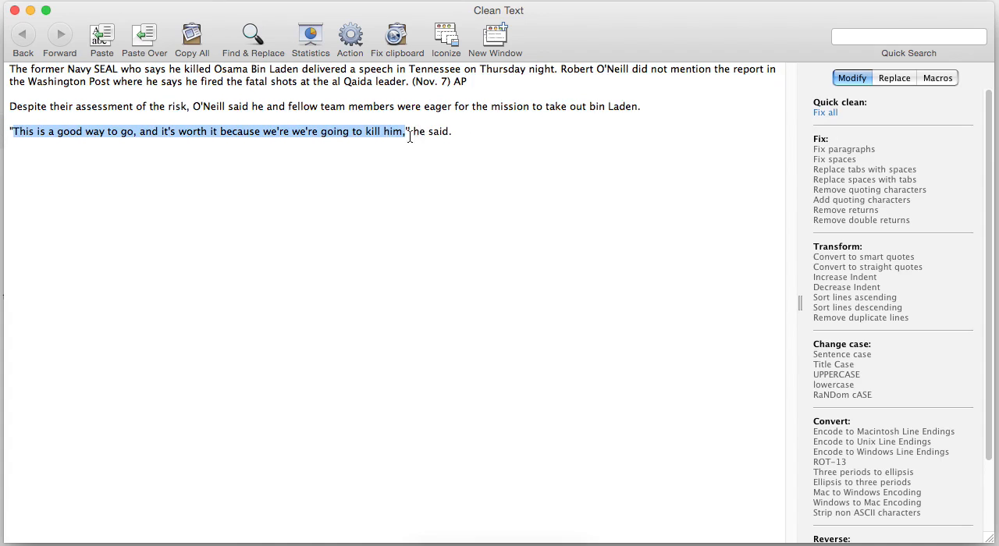
pyautogui.click(857, 382)
pyautogui.click(605, 219)
# Copy the full cleaned text and paste it into the page content of Test Page in Squarespace.
pyautogui.moveTo(538, 134); pyautogui.dragTo(7, 81)
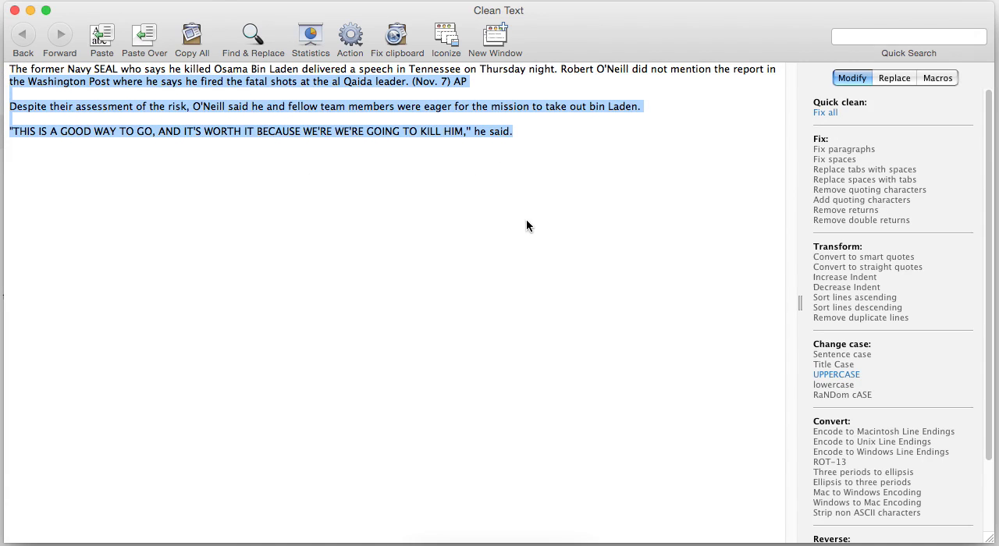
pyautogui.moveTo(513, 132); pyautogui.dragTo(9, 68)
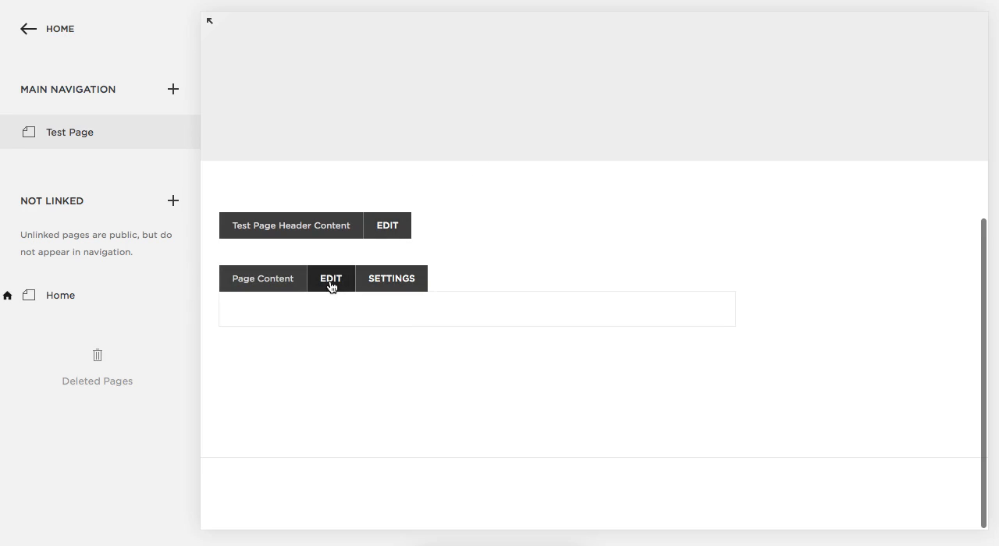
pyautogui.click(346, 290)
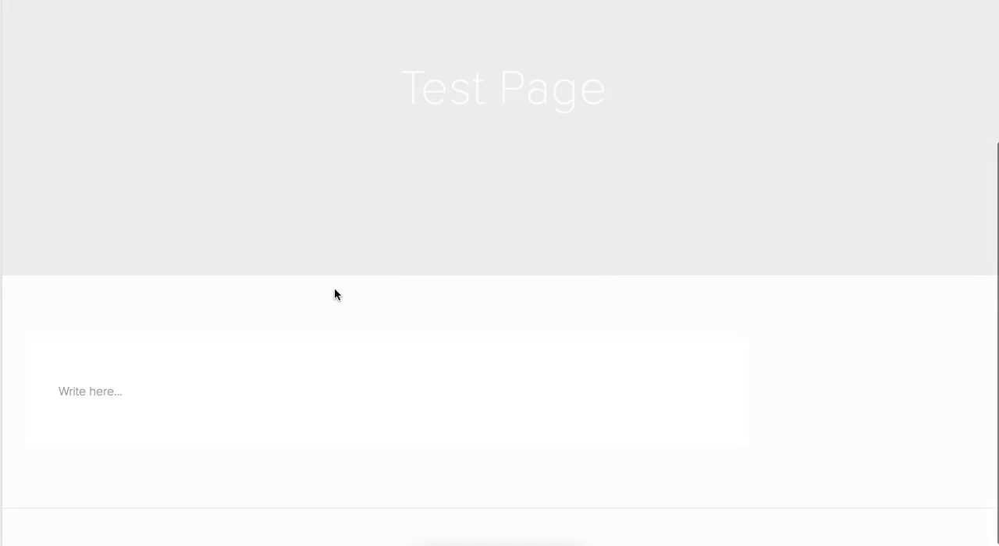
pyautogui.click(189, 400)
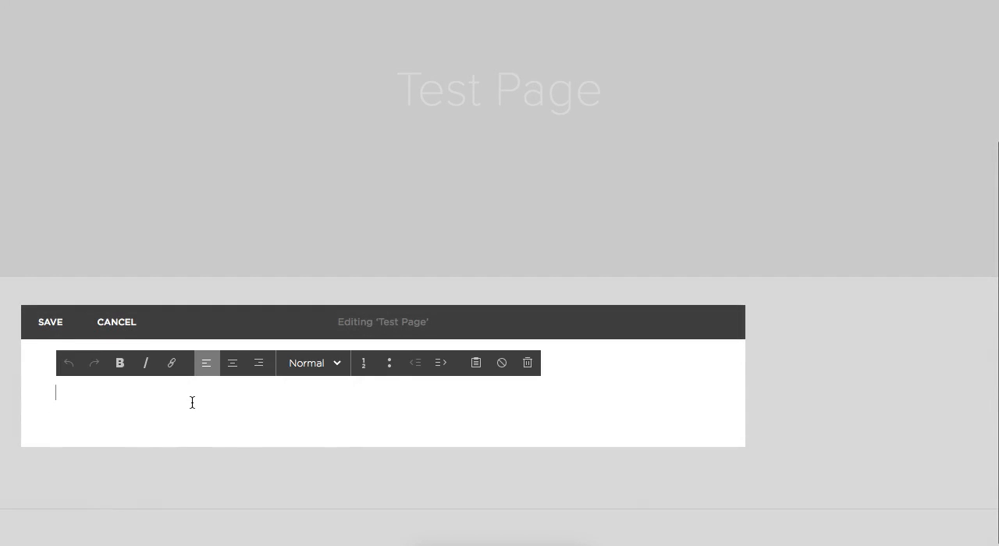
pyautogui.hotkey('ctrl', 'v')
pyautogui.scroll(-1, 719, 402)
pyautogui.scroll(-2, 718, 402)
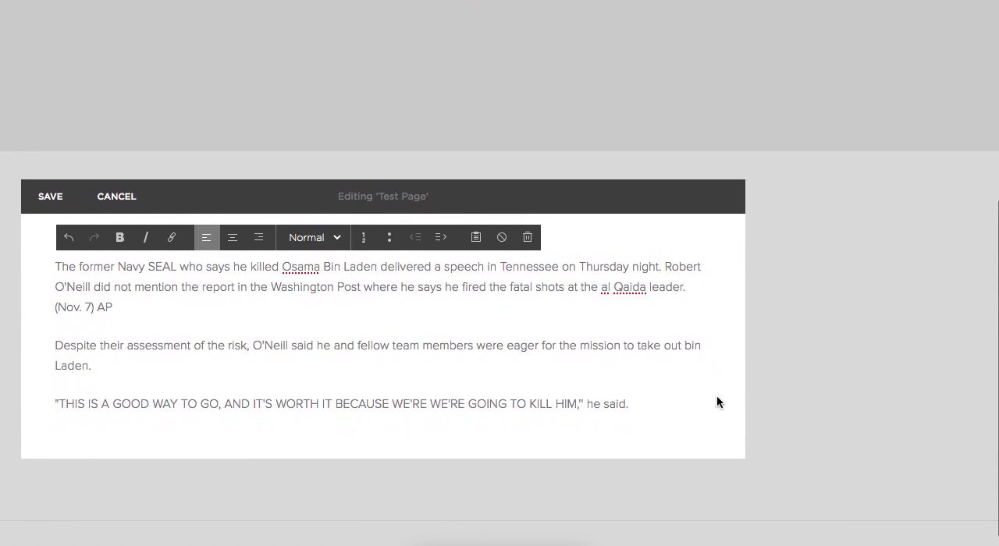
# Select all the pasted paragraphs and check their text format options, starting from Normal.
pyautogui.click(529, 298)
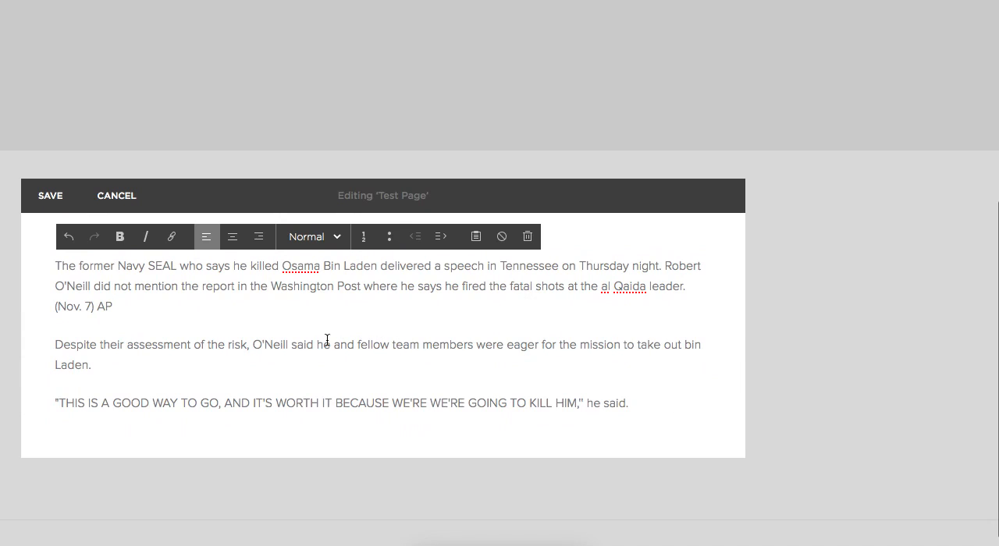
pyautogui.moveTo(653, 404); pyautogui.dragTo(60, 252)
pyautogui.click(335, 236)
pyautogui.click(316, 266)
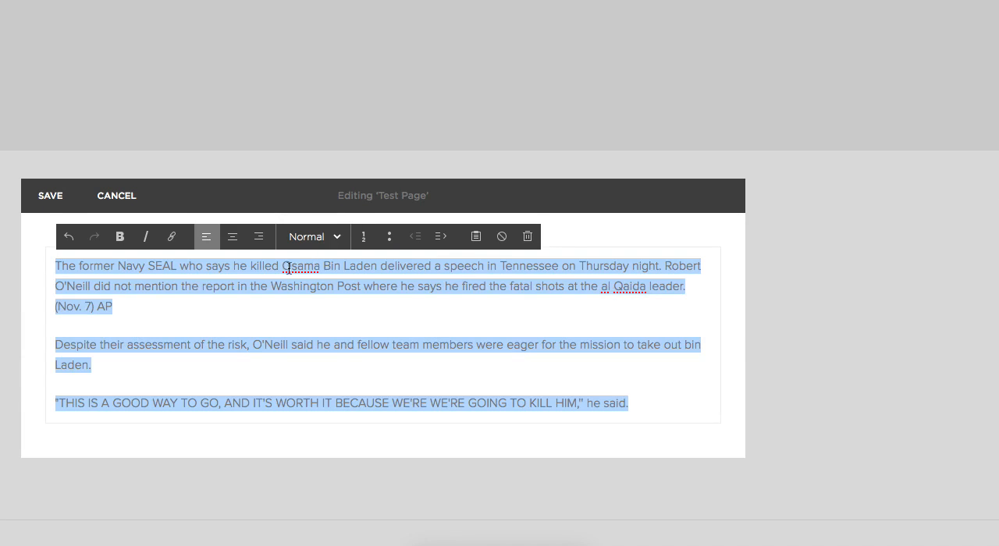
pyautogui.click(320, 309)
pyautogui.doubleClick(631, 403)
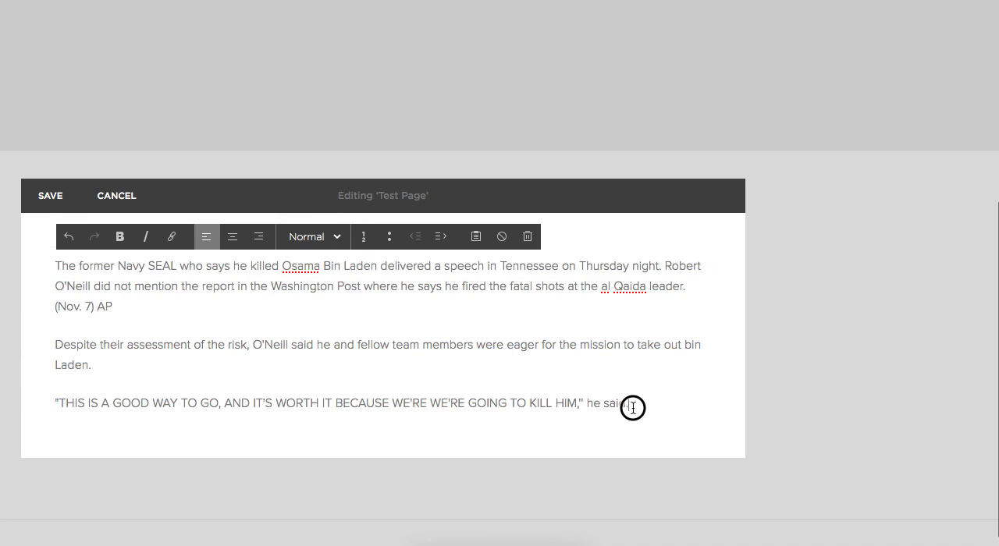
# Delete the text block with the pasted article and place the cursor in the empty content area.
pyautogui.click(221, 303)
pyautogui.click(528, 238)
pyautogui.click(586, 278)
pyautogui.moveTo(51, 412)
pyautogui.click(96, 394)
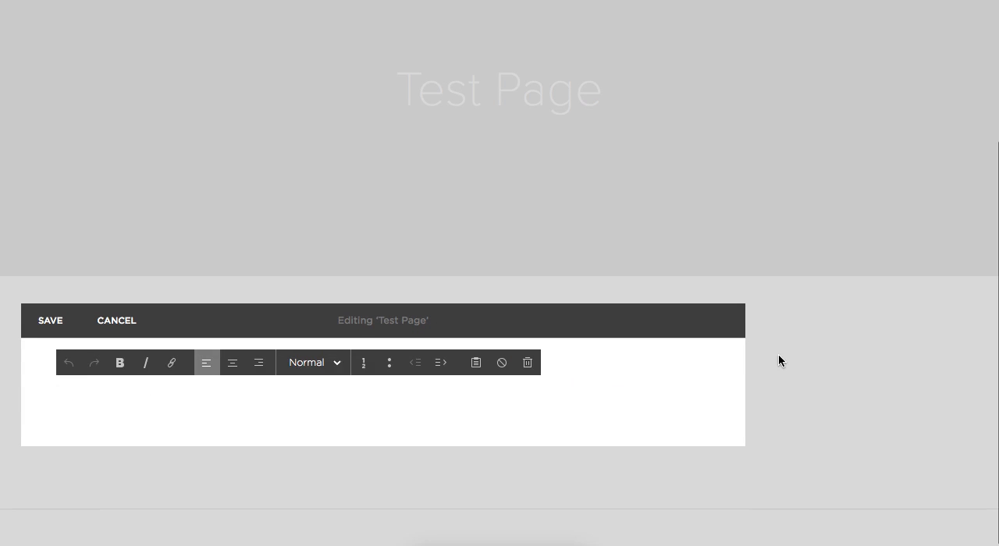
# Insert the copied article text into the content block using Paste as Plain Text.
pyautogui.click(476, 364)
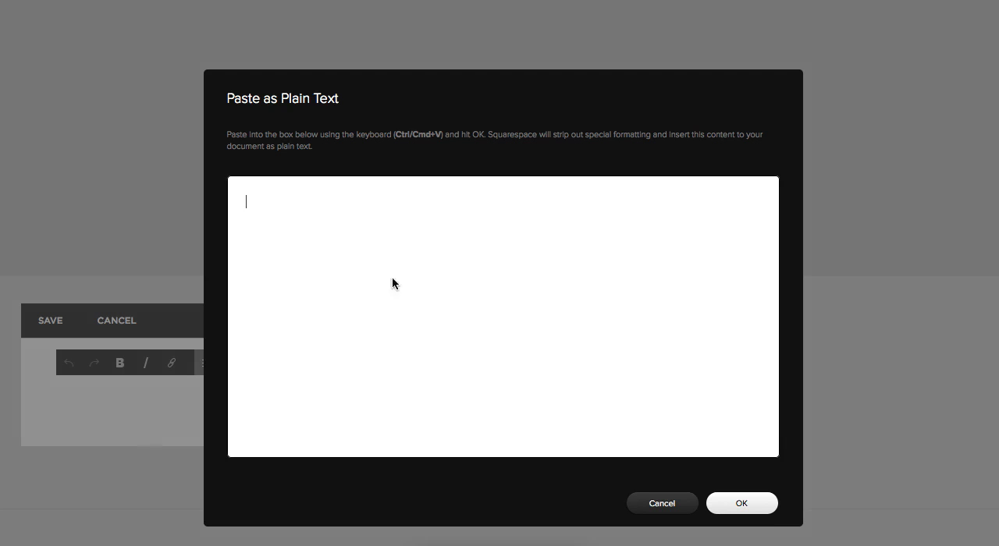
pyautogui.rightClick(342, 236)
pyautogui.click(310, 314)
pyautogui.press('super+v')
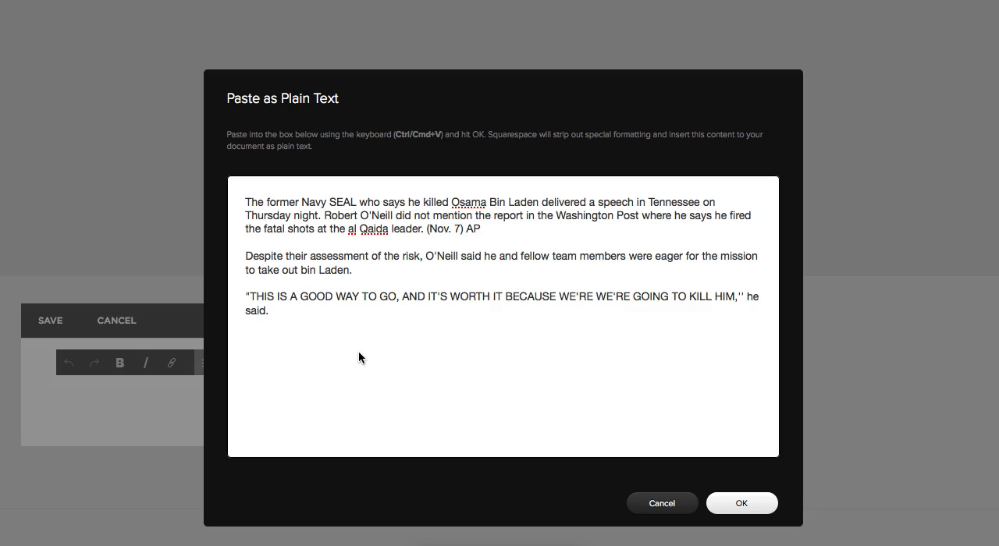
pyautogui.click(738, 503)
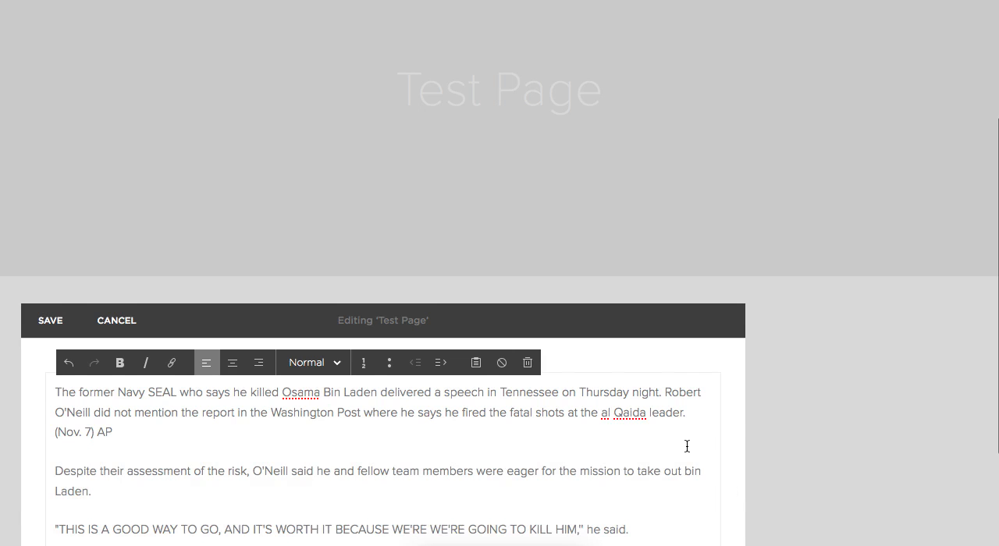
# Remove and re-enter the breaks before the "THIS IS A GOOD WAY" and "Despite their assessment" paragraphs.
pyautogui.scroll(-3, 686, 446)
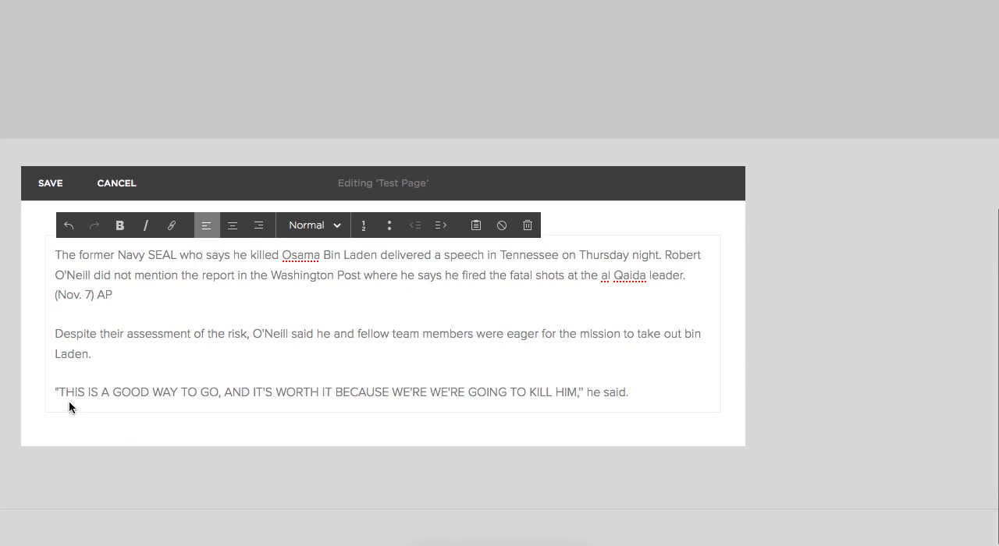
pyautogui.click(55, 395)
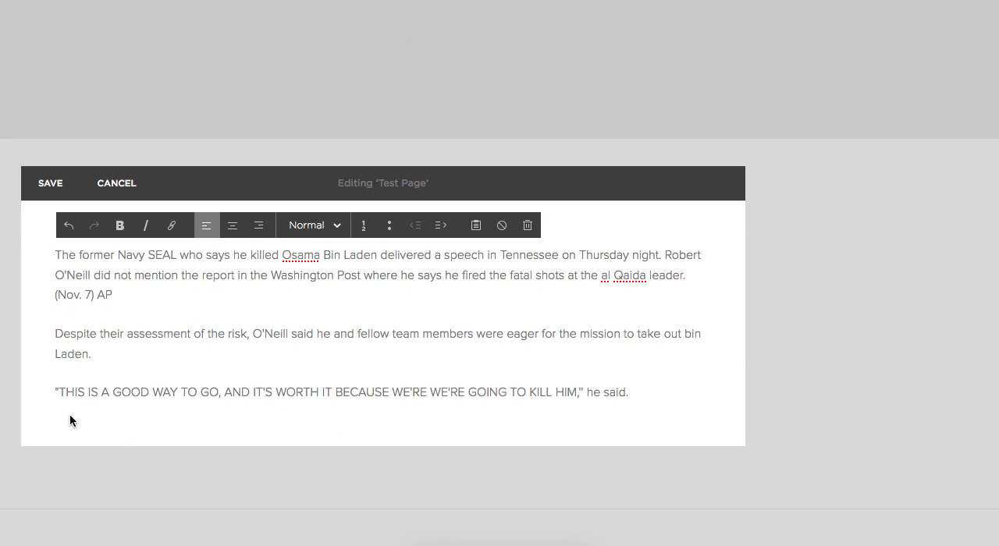
pyautogui.press('BackSpace')
pyautogui.press('Return')
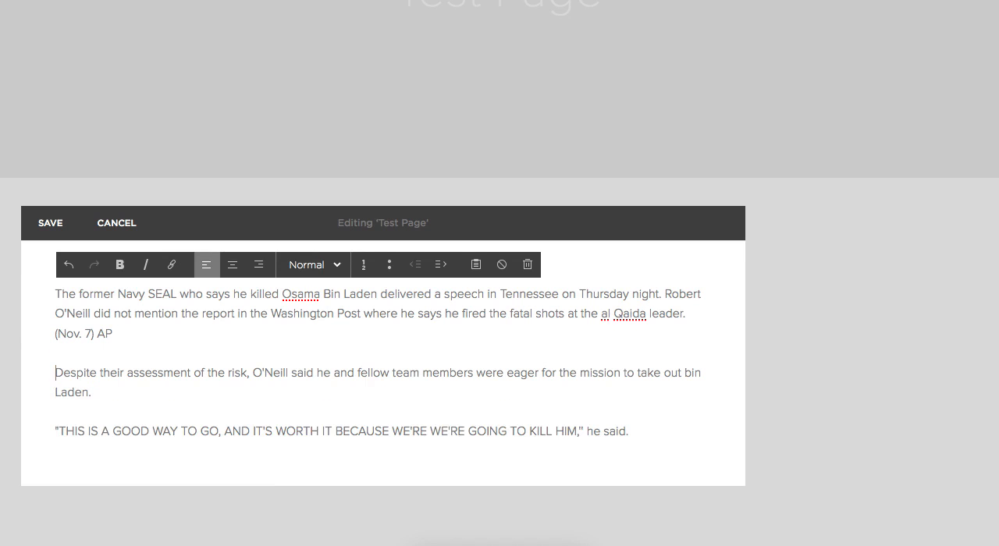
pyautogui.press('BackSpace')
pyautogui.press('Return')
# Switch to the Medium article "The Marathon" in the browser and look over its body text and title.
pyautogui.press('super+Tab')
pyautogui.press('super+Tab')
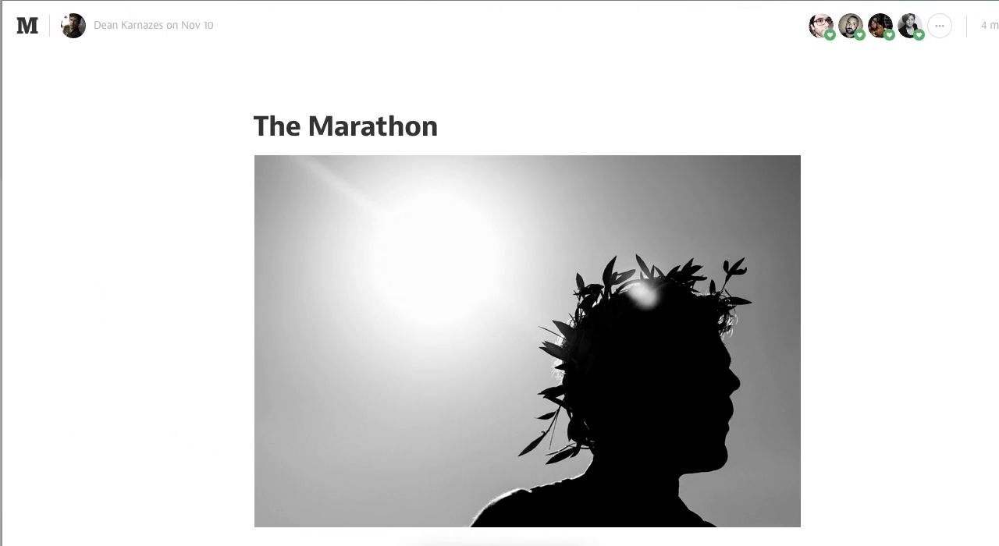
pyautogui.scroll(-20, 734, 259)
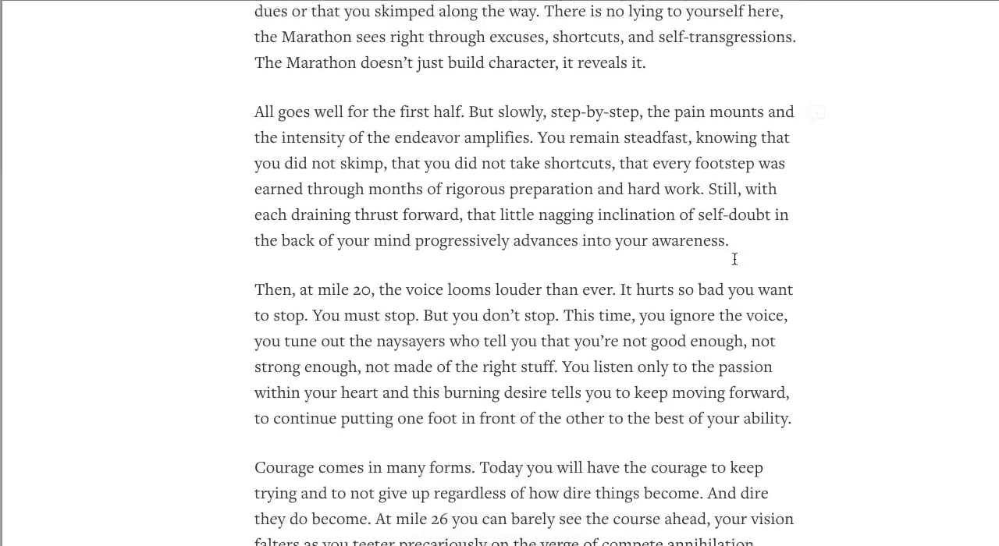
pyautogui.scroll(-4, 733, 256)
pyautogui.scroll(20, 733, 256)
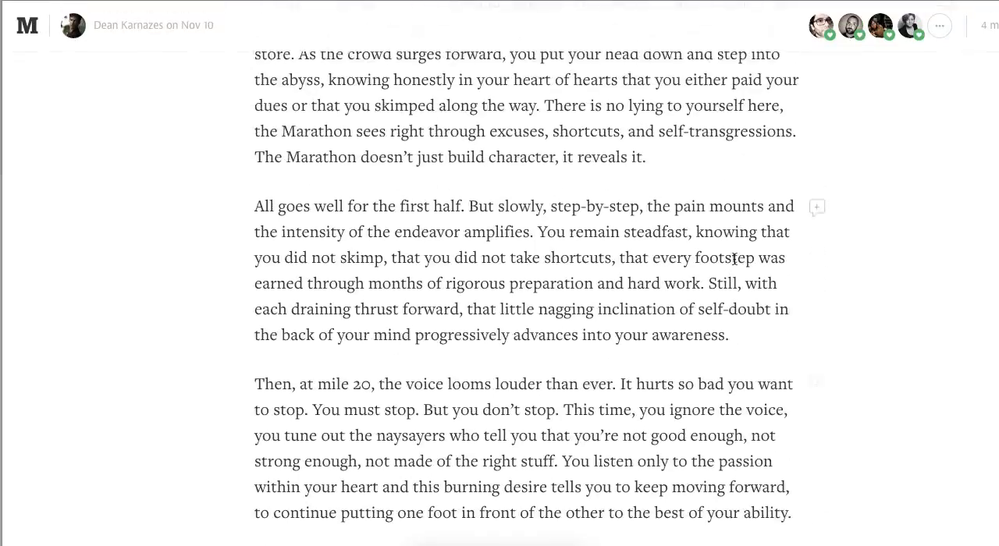
pyautogui.scroll(10, 735, 259)
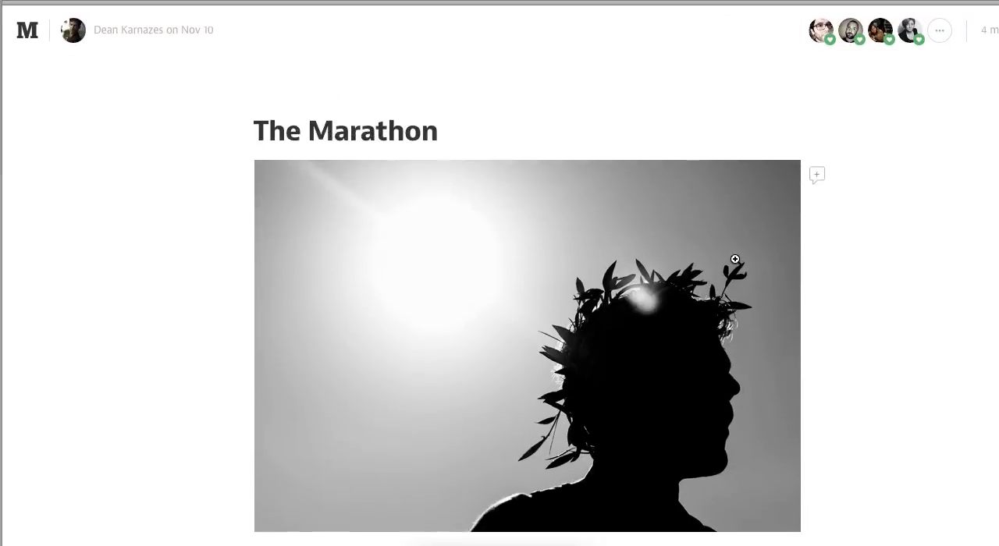
# Inspect the page element behind the article title "The Marathon".
pyautogui.moveTo(253, 121); pyautogui.dragTo(284, 126)
pyautogui.click(321, 122)
pyautogui.rightClick(322, 123)
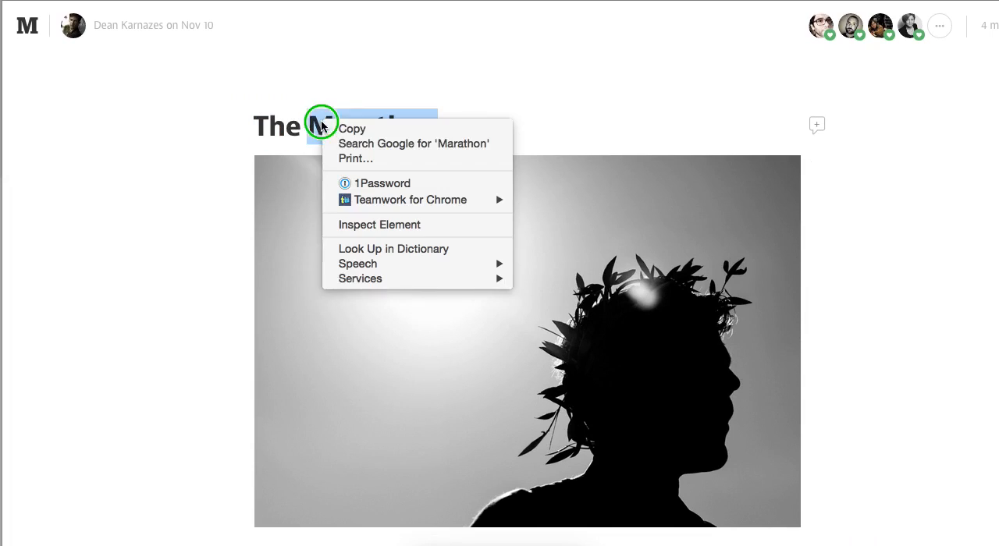
pyautogui.click(390, 226)
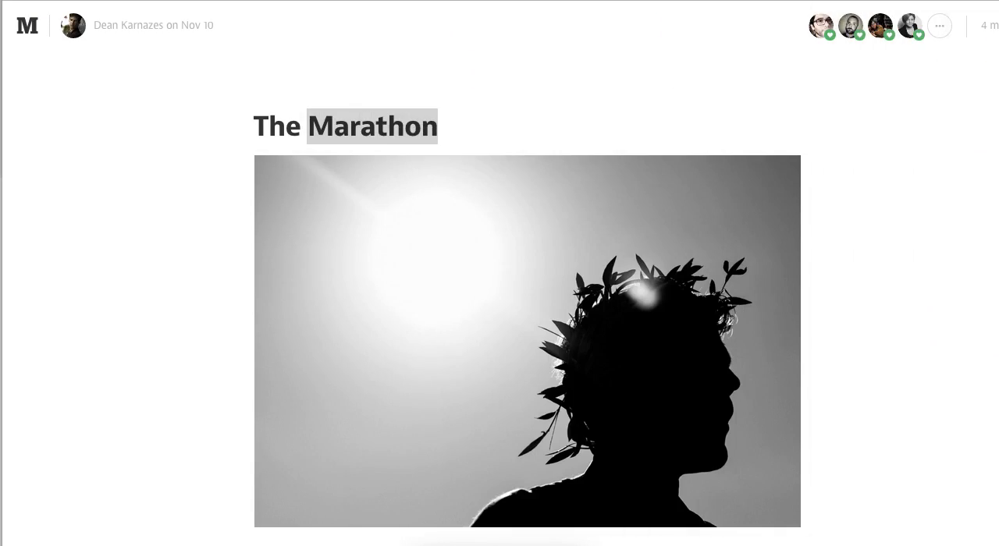
# Copy the article from its title through "There is no luck involved in finishing the Marathon.", including the image.
pyautogui.click(381, 83)
pyautogui.moveTo(257, 118); pyautogui.dragTo(538, 545)
pyautogui.scroll(-4, 866, 422)
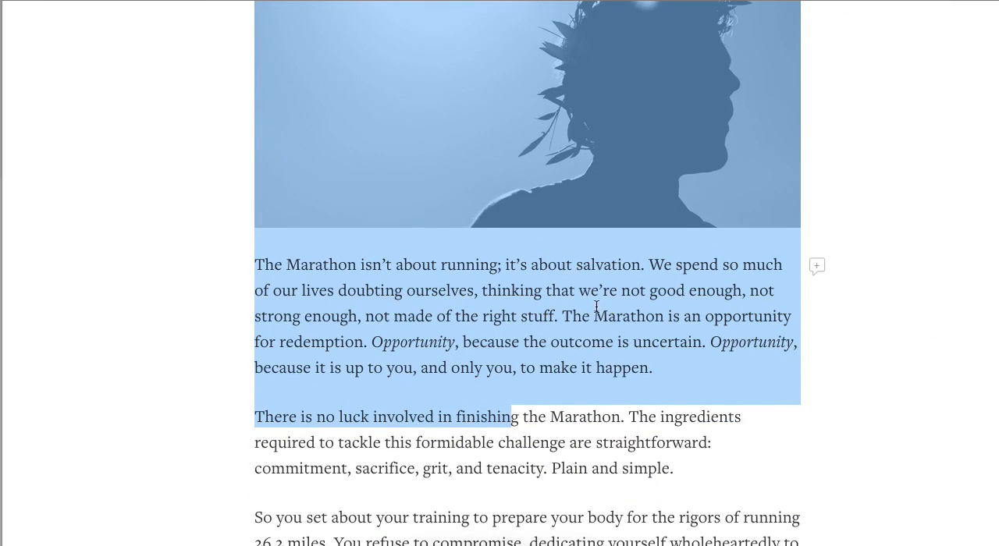
pyautogui.keyDown('shift'); pyautogui.click(624, 419); pyautogui.keyUp('shift')
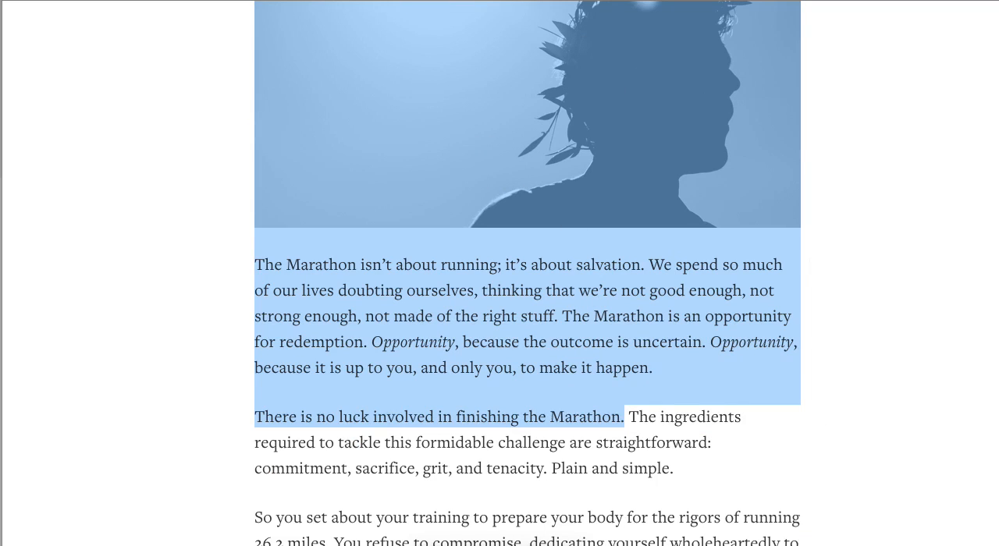
# Switch to the Squarespace Test Page, remove the text block with the old article, and place the cursor in the empty content area.
pyautogui.press('super+Tab')
pyautogui.click(370, 334)
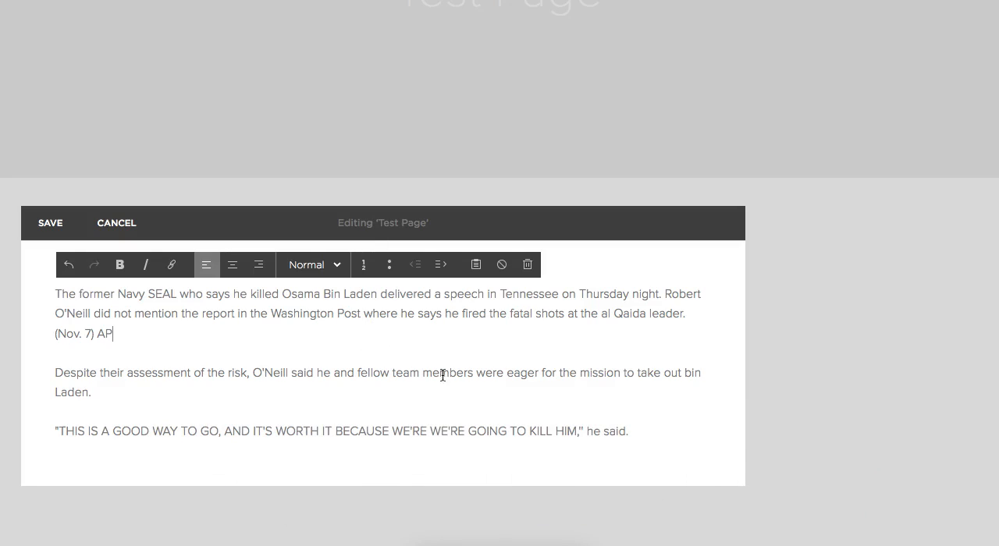
pyautogui.click(528, 266)
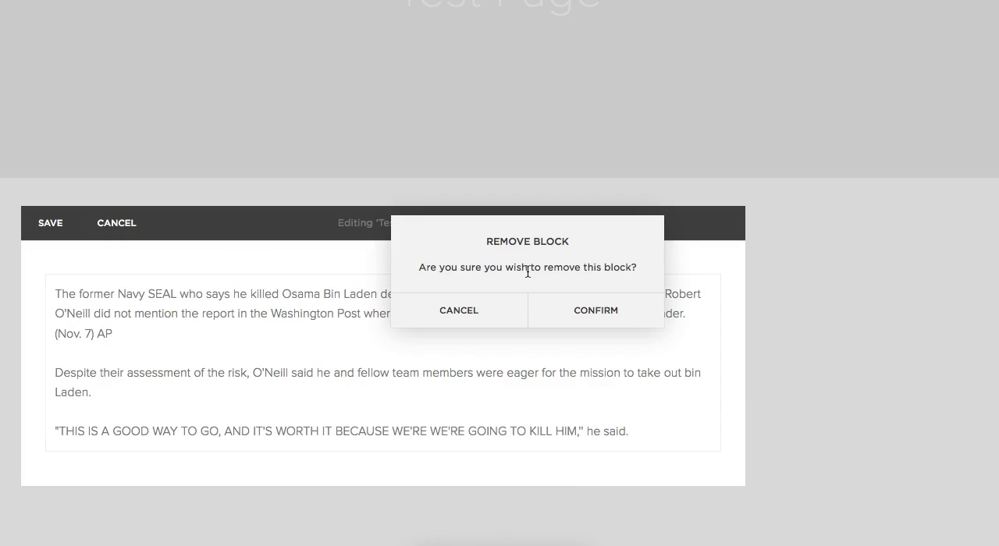
pyautogui.click(608, 314)
pyautogui.click(81, 394)
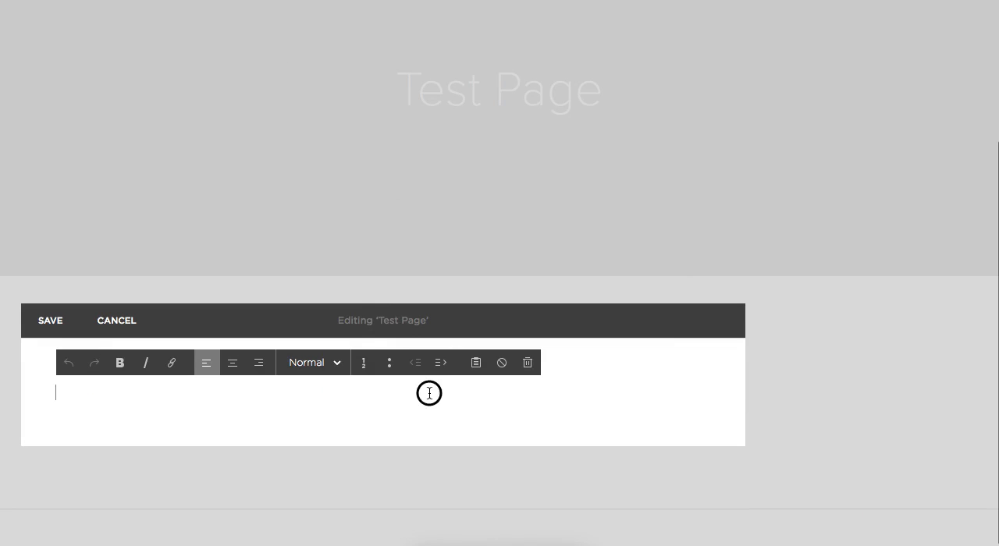
# Paste the copied Marathon article directly into the text block and check the style of its title.
pyautogui.write('The Marathon The Marathon isn’t about running; it’s about salvation. We spend so much of our lives doubting ourselves, thinking that we’re not good enough, not strong enough, not made of the right stuff. The Marathon is an opportunity for redemption. Opportunity, because the outcome is uncertain. Opportunity, because it is up to you, and only you, to make it happen. There is no luck involved in finishing the Marathon.')
pyautogui.scroll(-1, 555, 424)
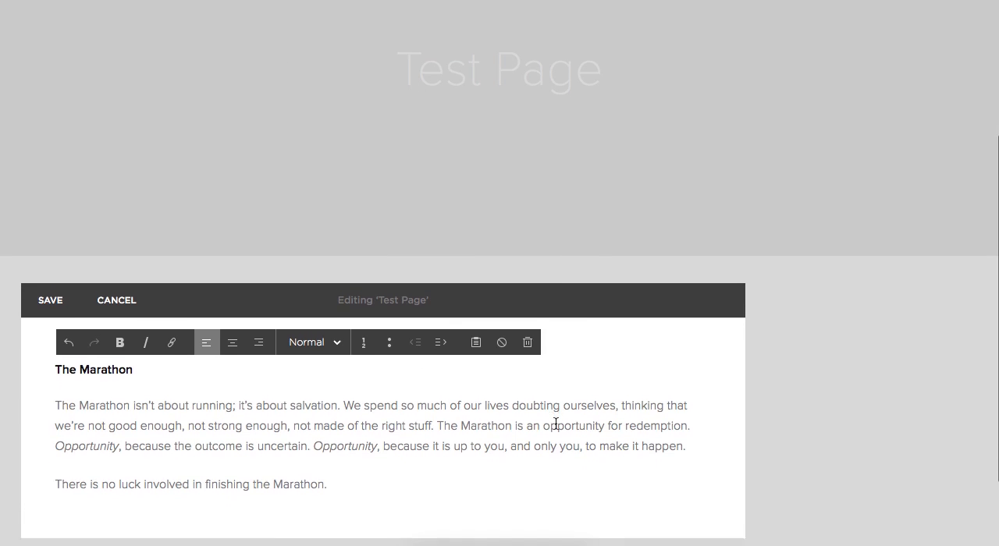
pyautogui.click(112, 361)
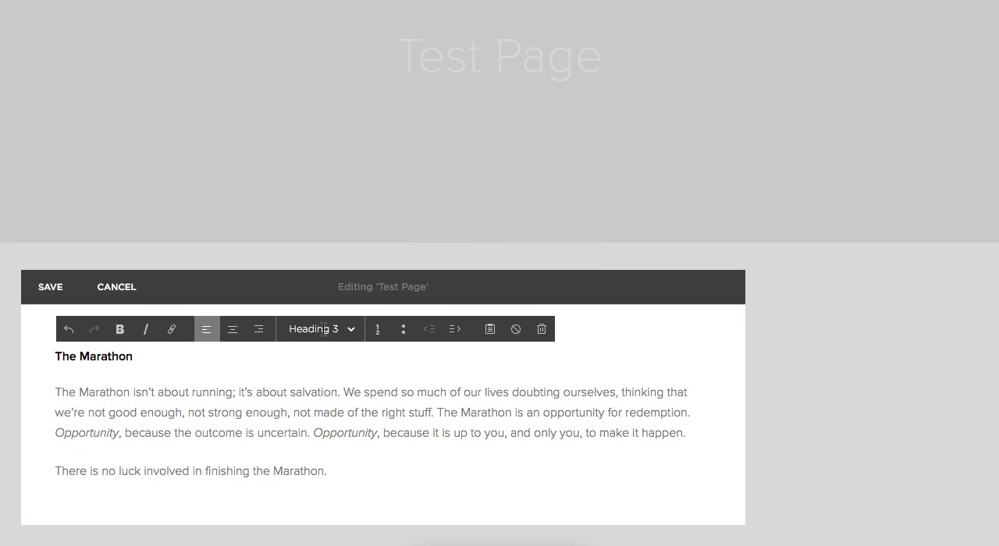
# Remove and re-enter the breaks before the "There is no luck" and "The Marathon isn't about running" paragraphs.
pyautogui.click(57, 468)
pyautogui.press('BackSpace')
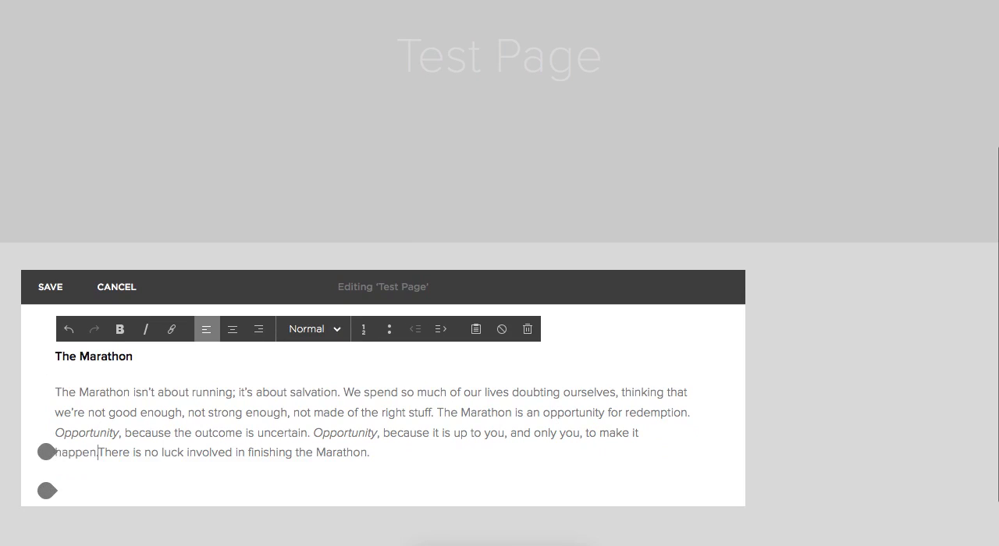
pyautogui.press('Return')
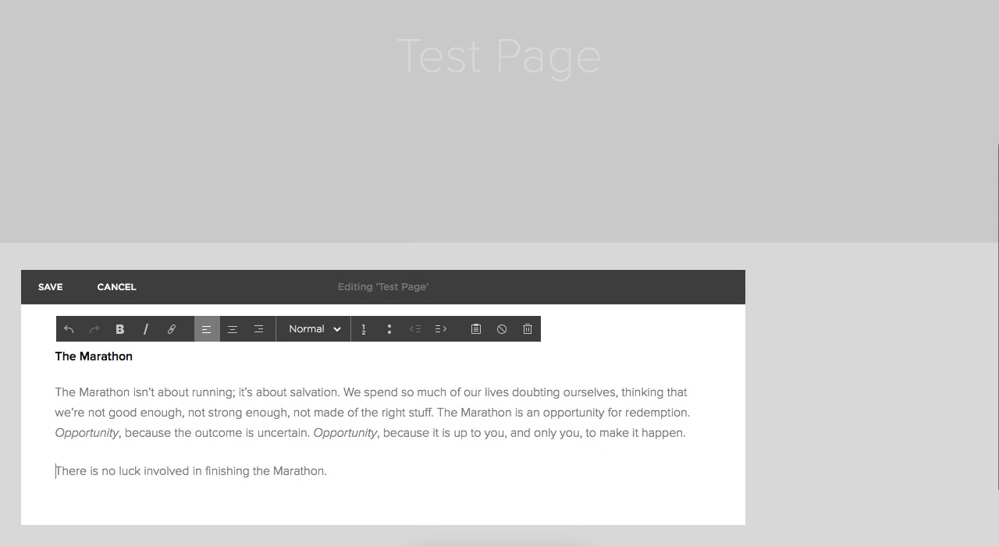
pyautogui.click(55, 393)
pyautogui.press('BackSpace')
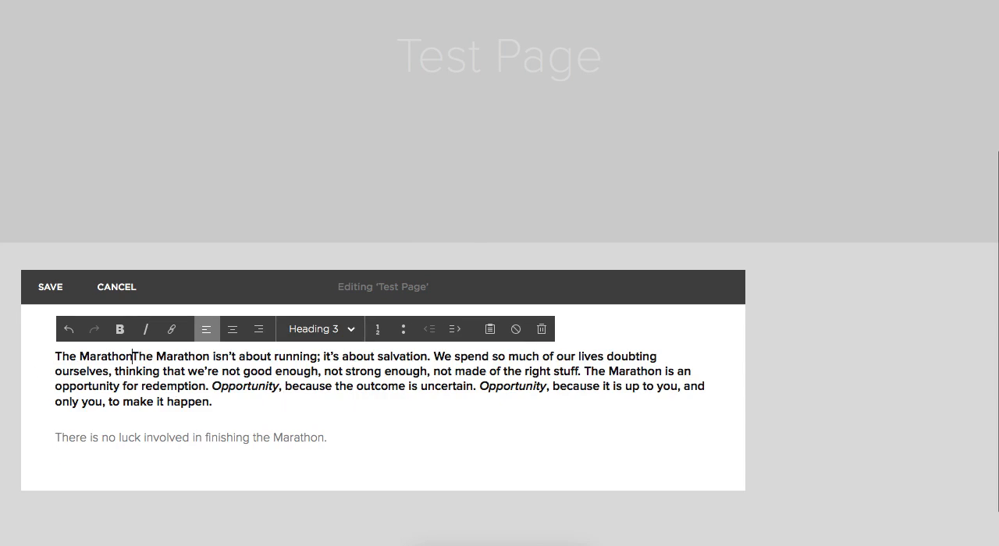
pyautogui.press('Return')
# Set the "The Marathon isn't about running" paragraph to the Normal style and check the italic word "Opportunity".
pyautogui.moveTo(161, 441); pyautogui.dragTo(35, 387)
pyautogui.click(324, 329)
pyautogui.click(333, 353)
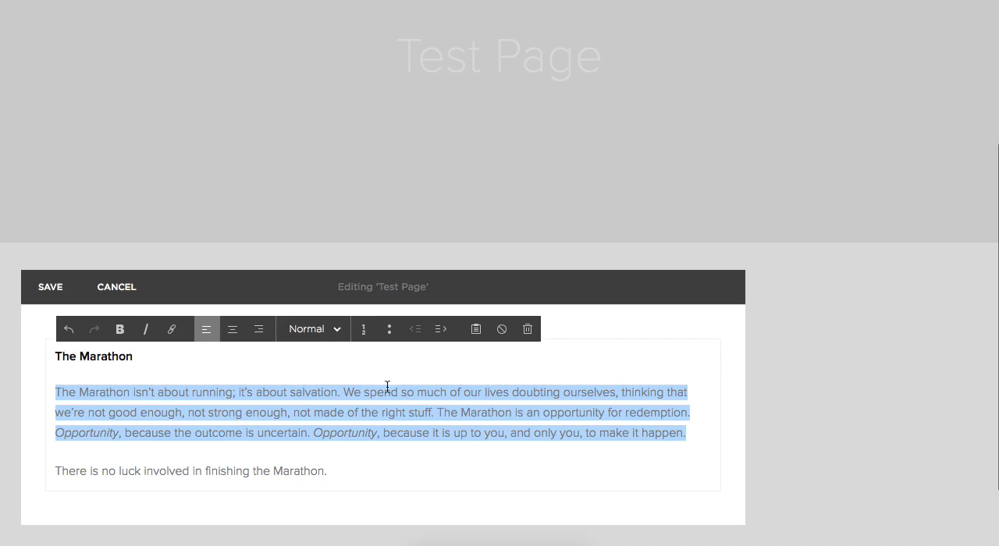
pyautogui.click(435, 412)
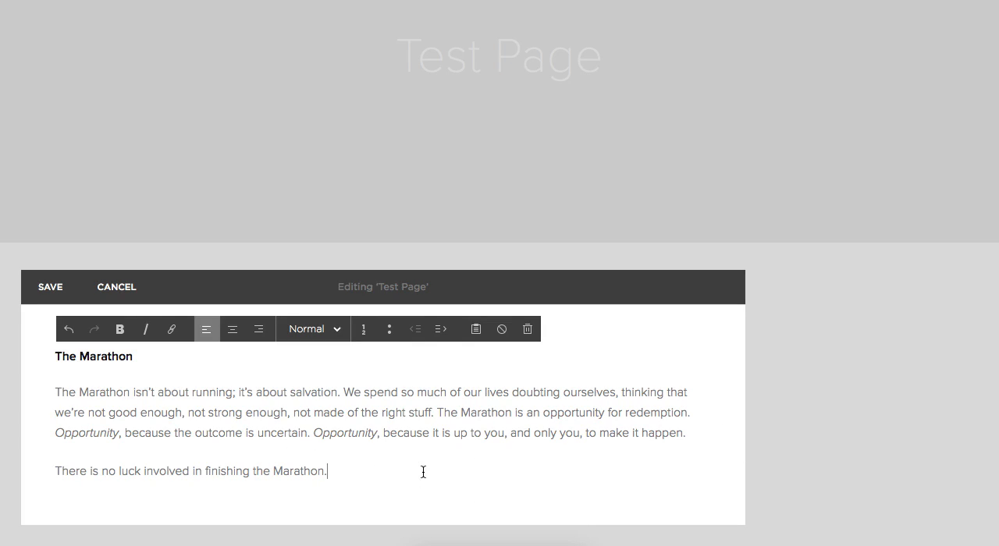
pyautogui.click(349, 428)
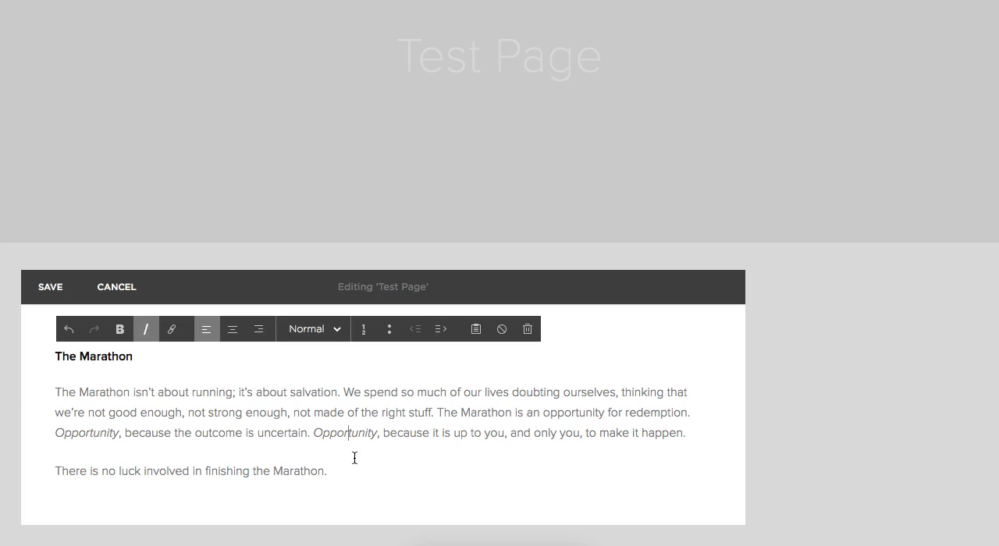
# Remove the text block with the directly pasted Marathon article and place the cursor in the empty block.
pyautogui.click(528, 329)
pyautogui.click(549, 372)
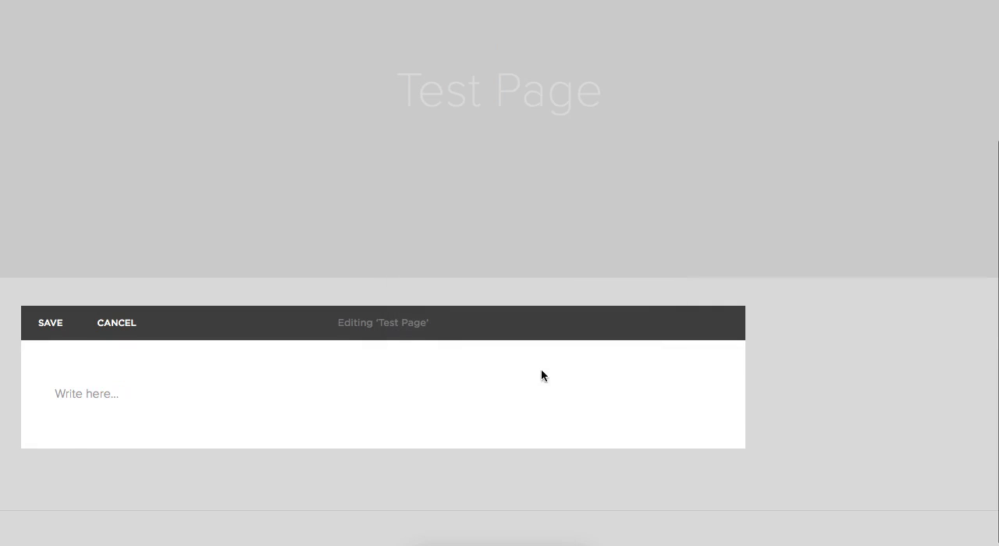
pyautogui.click(196, 388)
# Insert the copied Marathon article into the empty block using Paste as Plain Text.
pyautogui.click(475, 366)
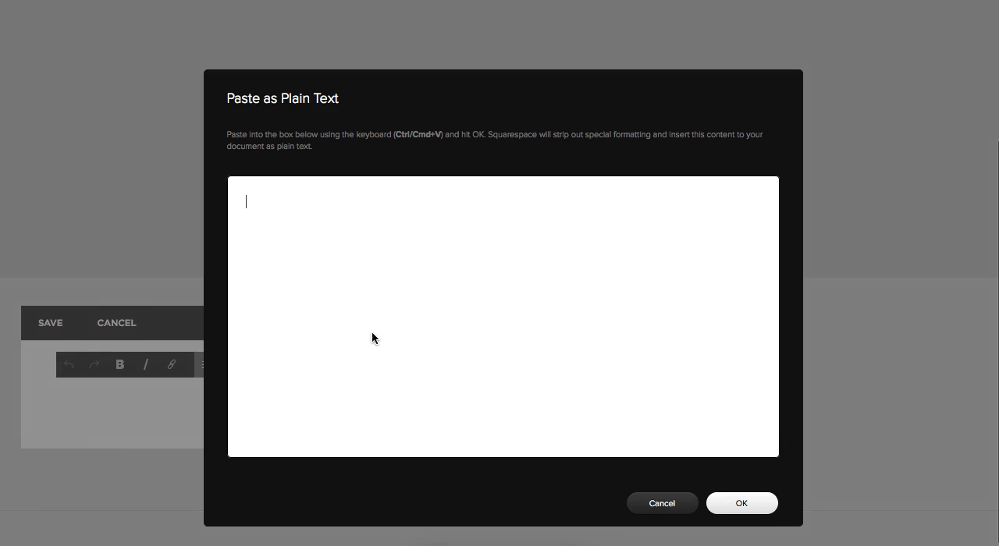
pyautogui.hotkey('ctrl', 'v')
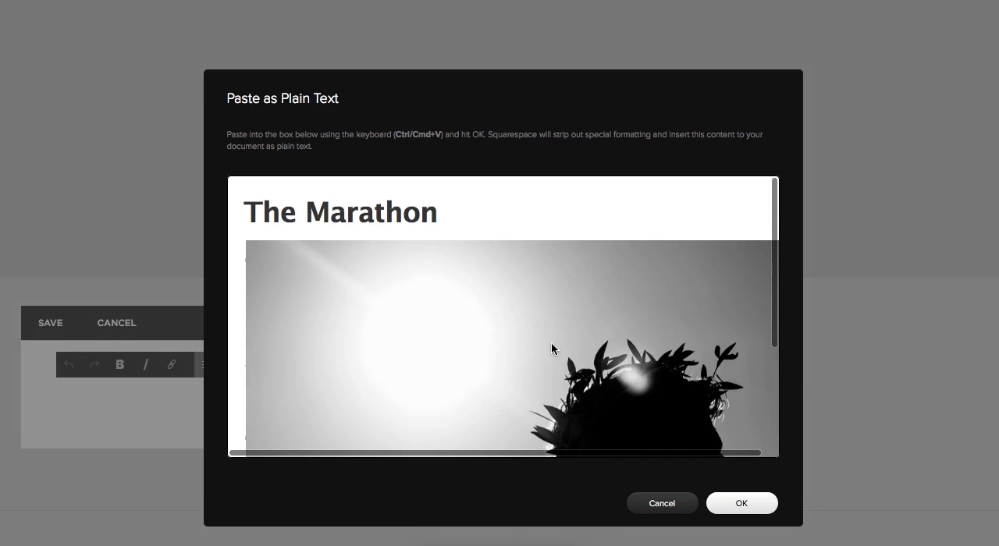
pyautogui.scroll(-4, 552, 352)
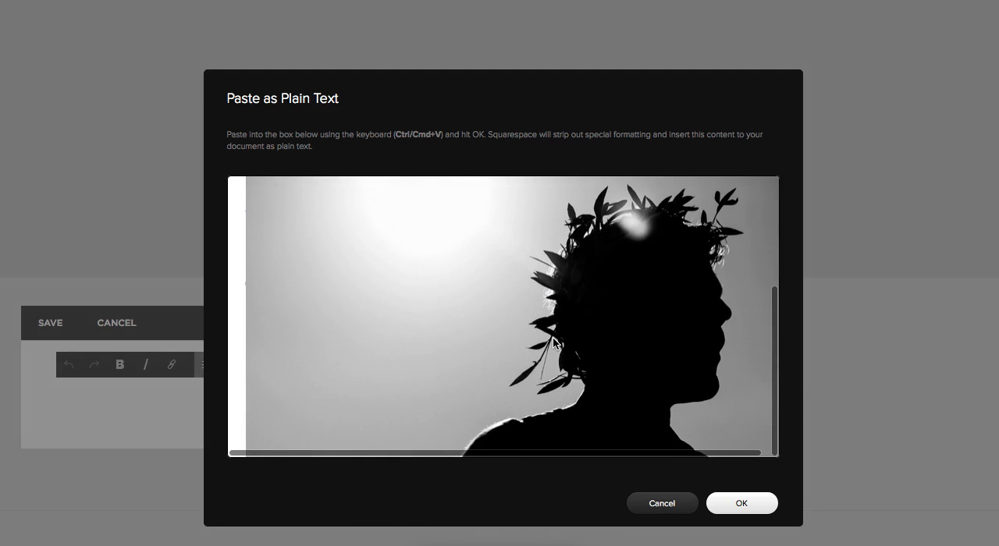
pyautogui.scroll(4, 555, 343)
pyautogui.click(733, 504)
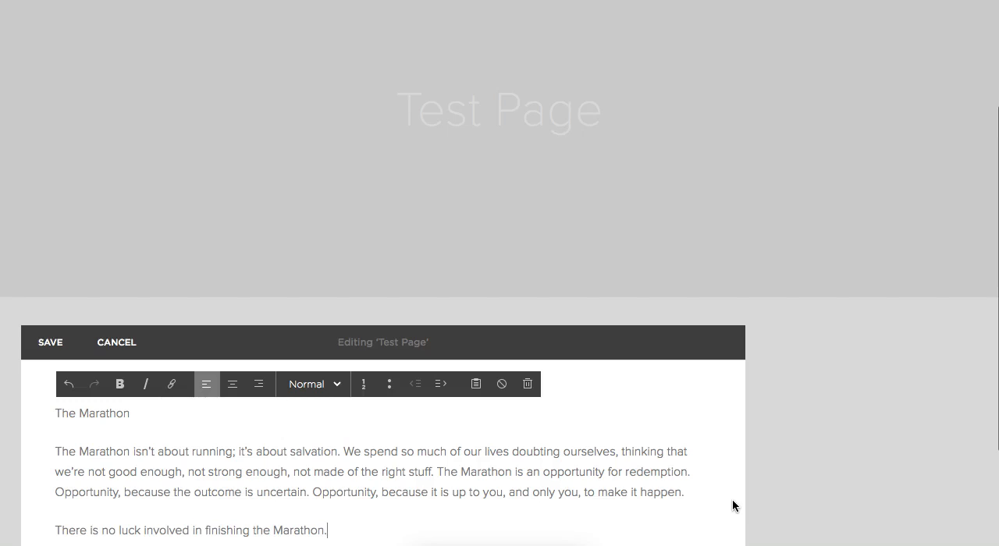
pyautogui.scroll(-2, 641, 461)
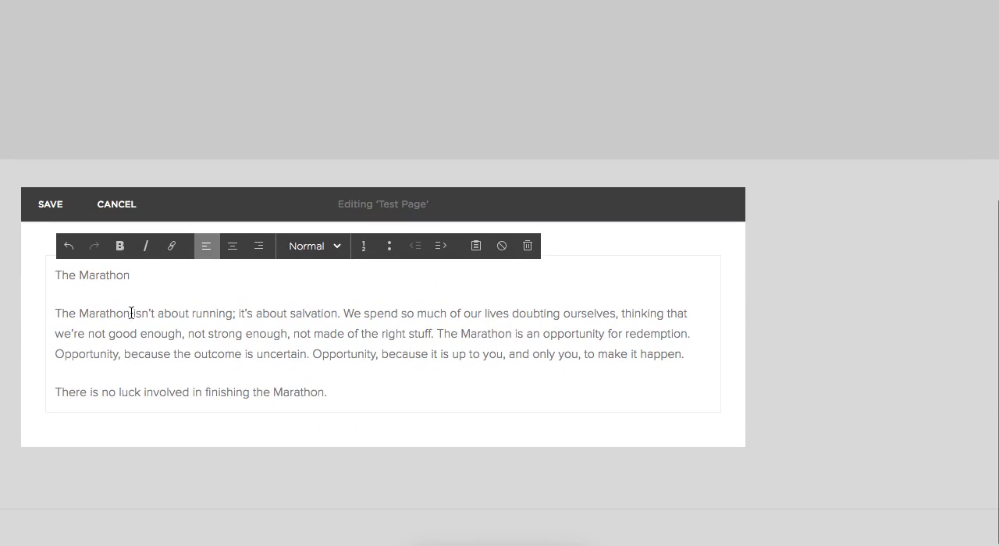
# Apply the Heading 3 style to the title line "The Marathon".
pyautogui.click(82, 299)
pyautogui.tripleClick(84, 281)
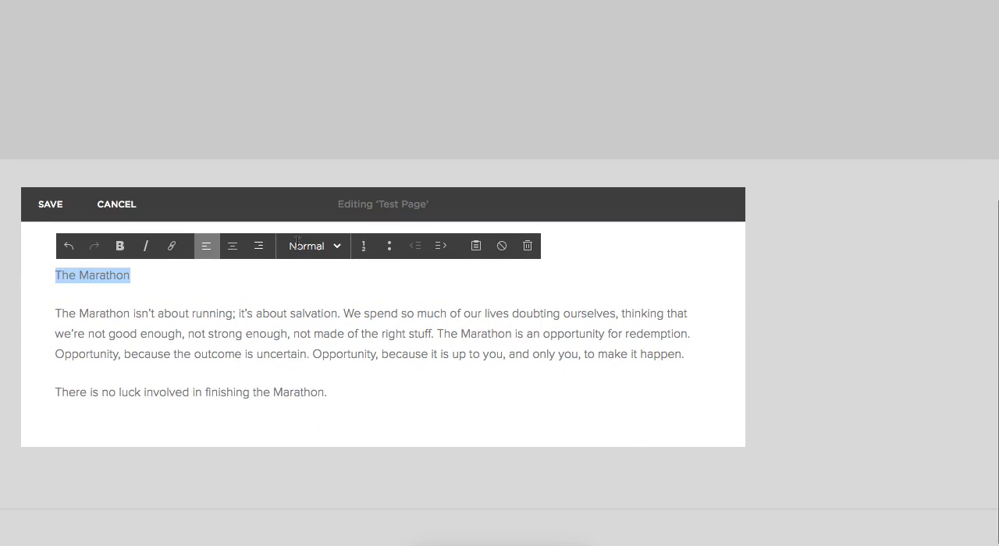
pyautogui.click(308, 246)
pyautogui.click(324, 351)
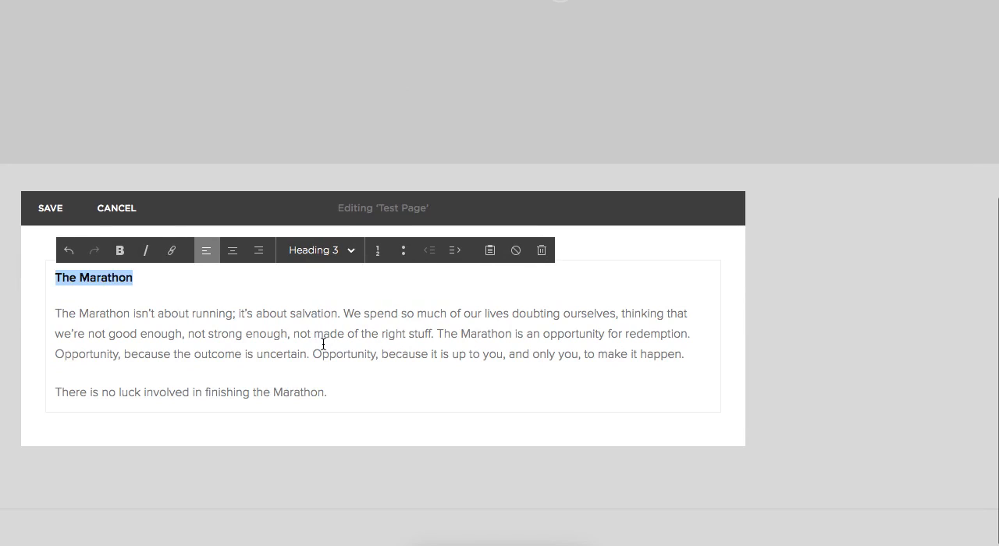
pyautogui.click(395, 336)
pyautogui.moveTo(352, 401); pyautogui.dragTo(38, 319)
pyautogui.click(134, 306)
# Apply the Heading 1 style to the title line "The Marathon".
pyautogui.tripleClick(114, 279)
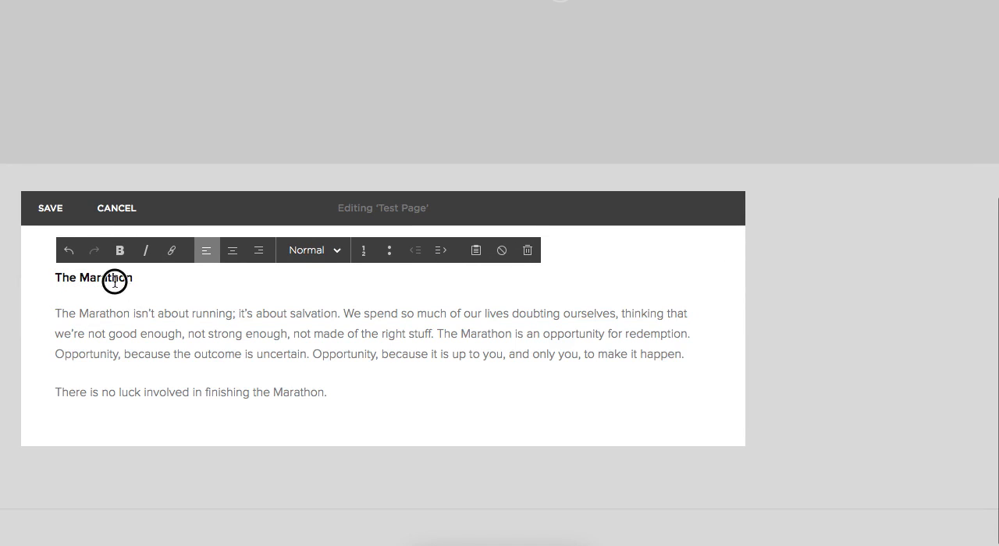
pyautogui.click(330, 250)
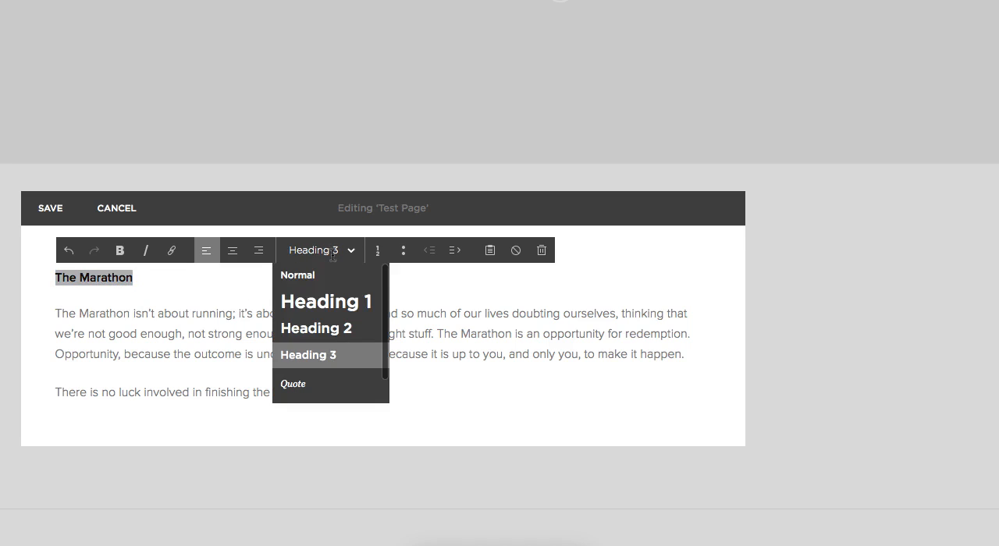
pyautogui.click(326, 301)
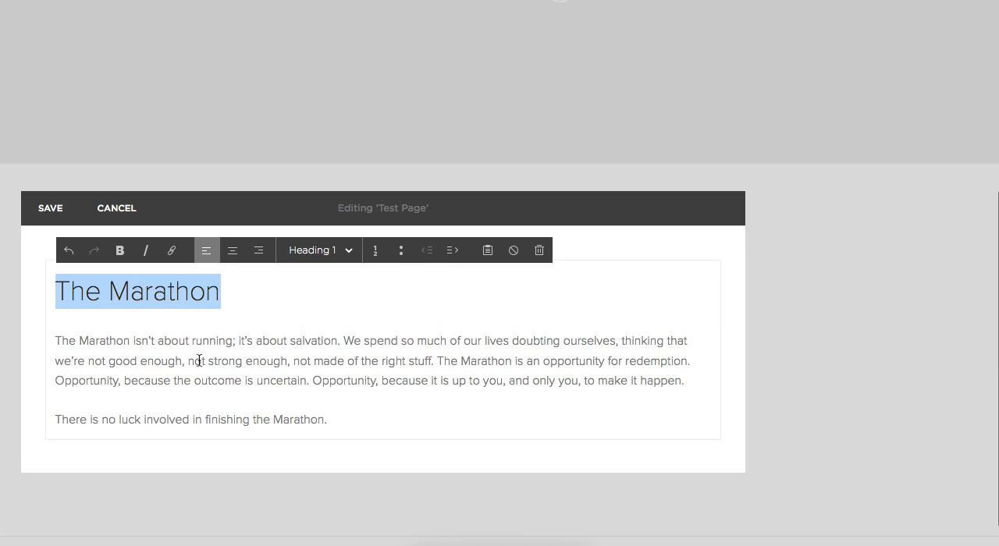
pyautogui.click(295, 360)
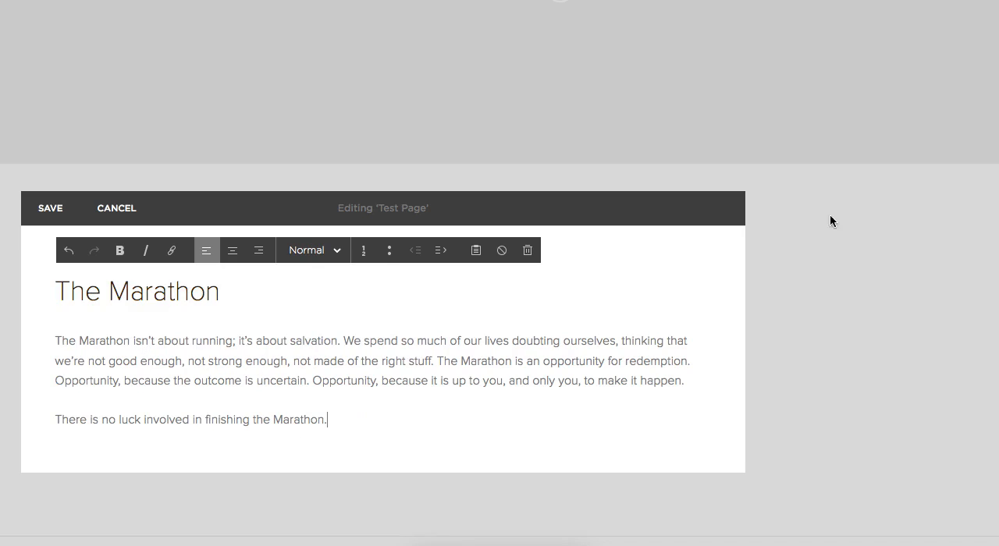
# Add the two lorem ipsum filler paragraphs, starting with "Cras justo odio", below the last line of the article.
pyautogui.click(394, 416)
pyautogui.press('Return')
pyautogui.write('Cras justo odio, dapibus ac facilisis in, egestas eget quam. Donec sed odio dui. Lorem ipsum dolor sit amet, consectetur adipiscing elit. Maecenas faucibus mollis interdum. Integer posuere erat a ante venenatis dapibus posuere velit aliquet. Fusce dapibus, tellus ac cursus commodo, tortor mauris condimentum nibh, ut fermentum massa justo sit amet risus. Maecenas faucibus mollis interdum. Integer posuere erat a ante venenatis dapibus posuere velit aliquet. Nulla vitae elit libero, a pharetra augue. Nullam id dolor id nibh ultricies vehicula ut id elit. Cras justo odio, dapibus ac facilisis in, egestas eget quam. Cras mattis consectetur purus sit amet fermentum.')
pyautogui.click(497, 340)
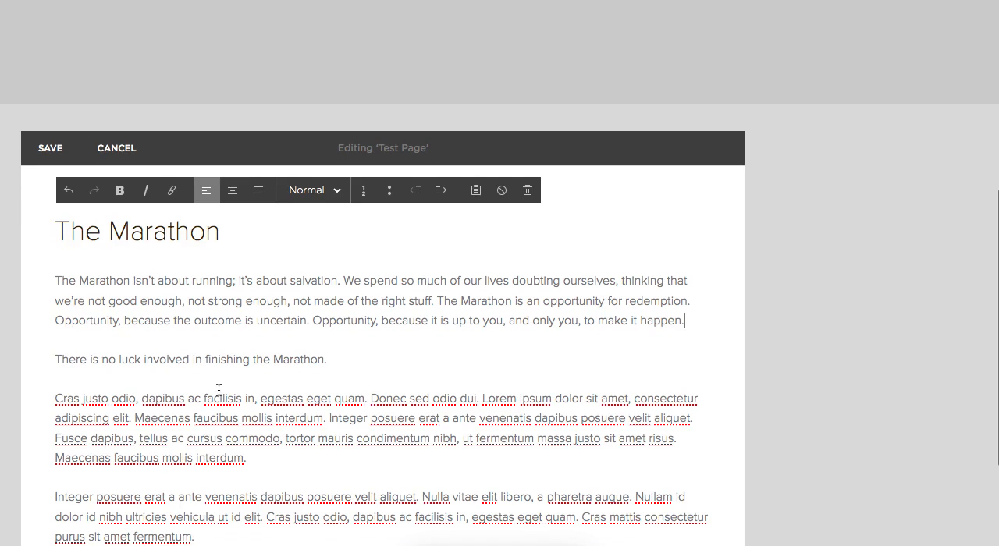
# Apply the Heading 2 style to the line "There is no luck involved in finishing the Marathon.".
pyautogui.moveTo(363, 356); pyautogui.dragTo(51, 359)
pyautogui.click(313, 190)
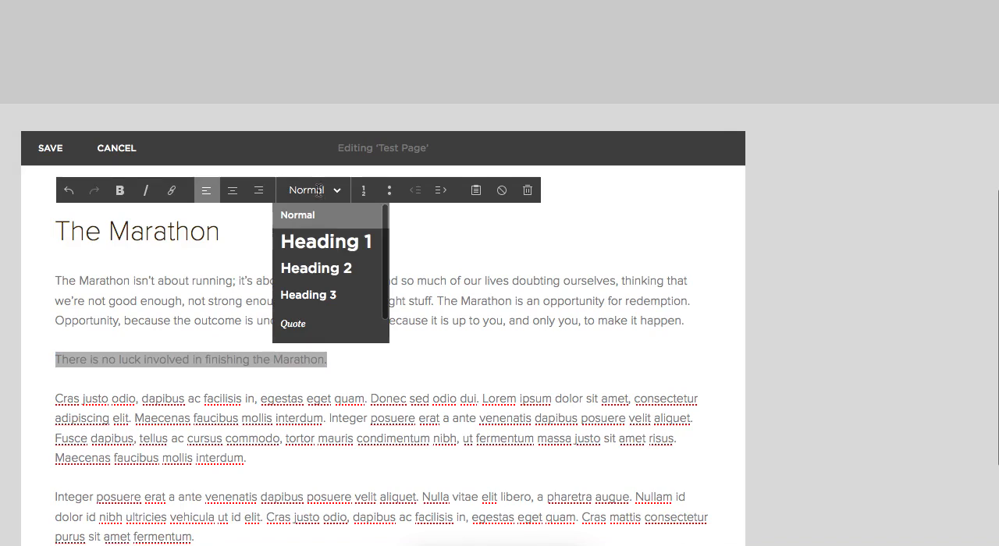
pyautogui.click(324, 266)
pyautogui.click(459, 263)
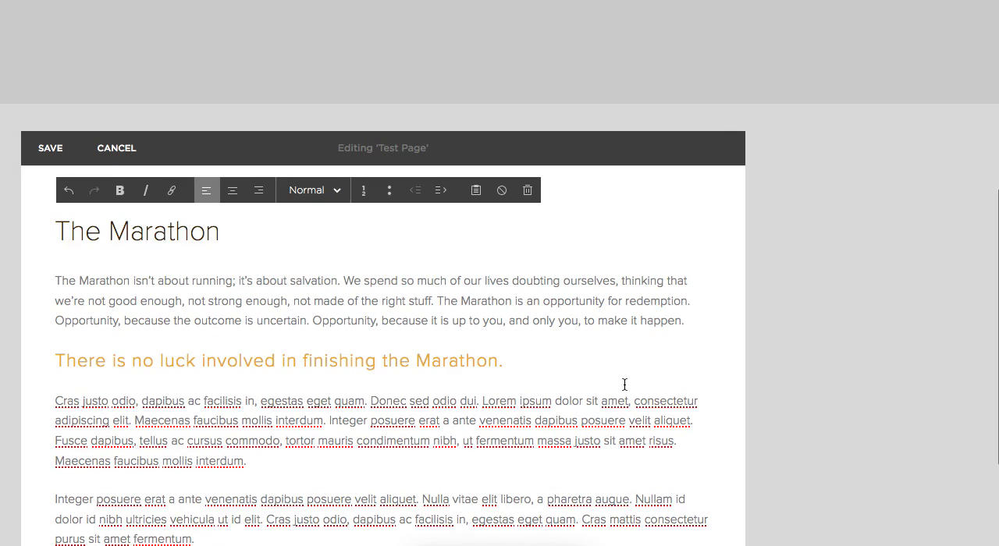
pyautogui.click(590, 357)
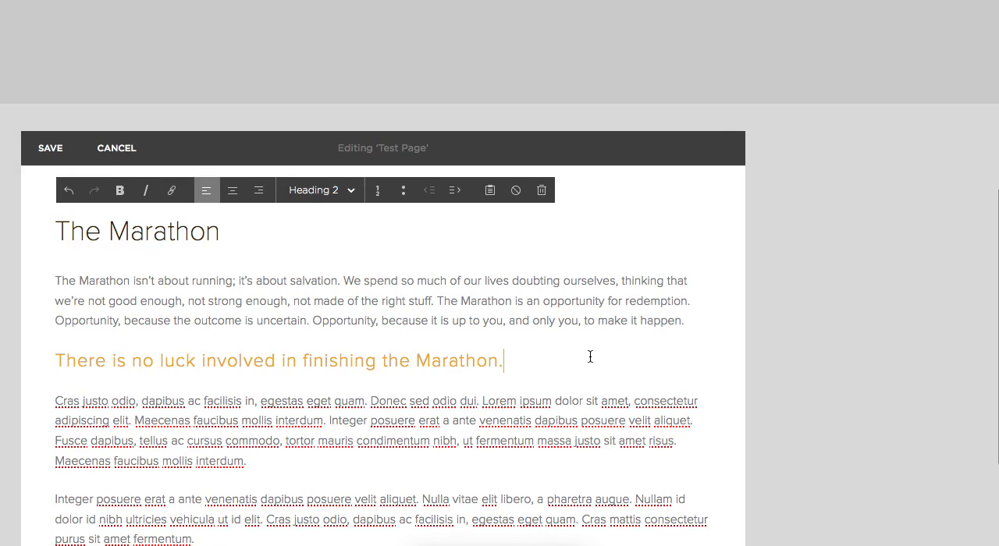
# Turn off spell-check underlining for the filler text in the editor.
pyautogui.rightClick(616, 403)
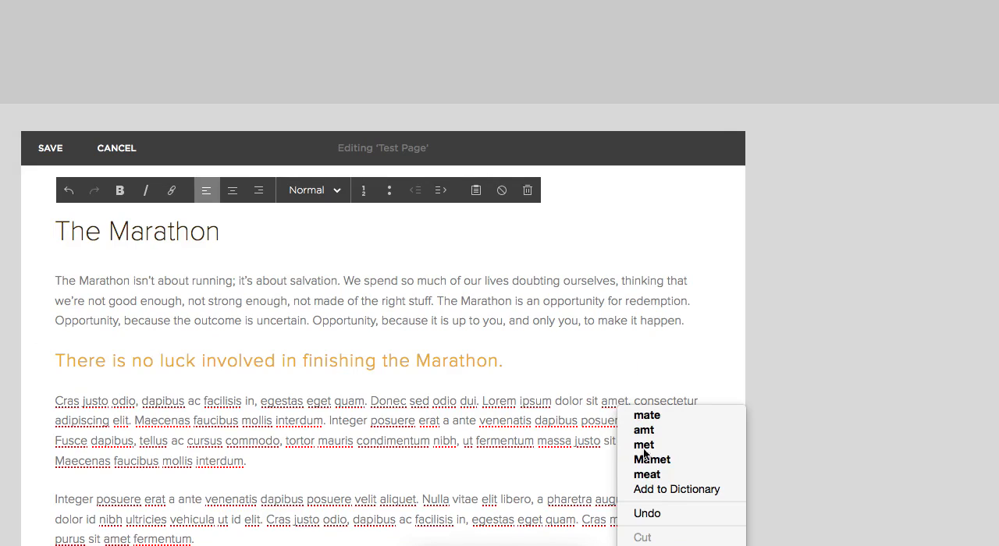
pyautogui.click(663, 545)
pyautogui.click(618, 305)
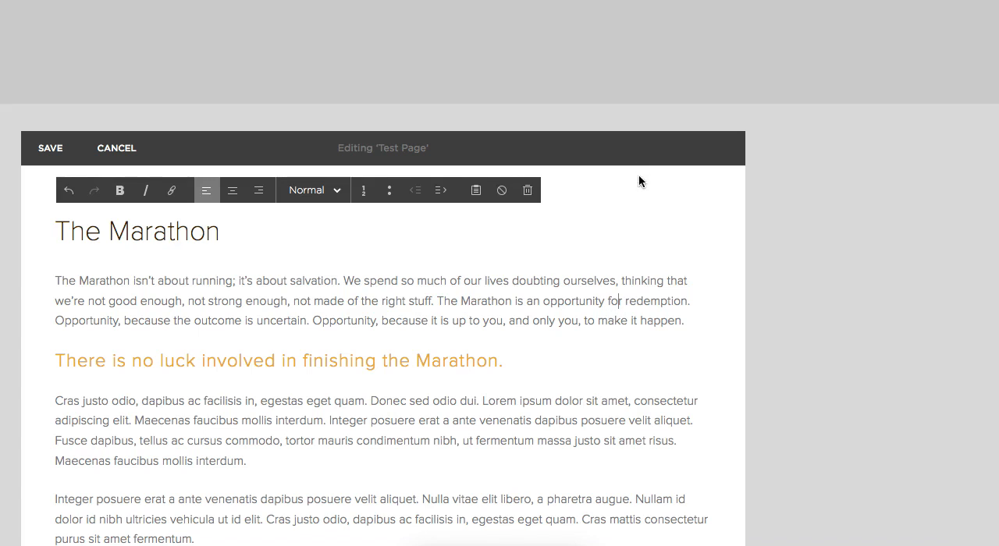
# Select the title "The Marathon" in the finished text to check its heading style.
pyautogui.scroll(-3, 614, 214)
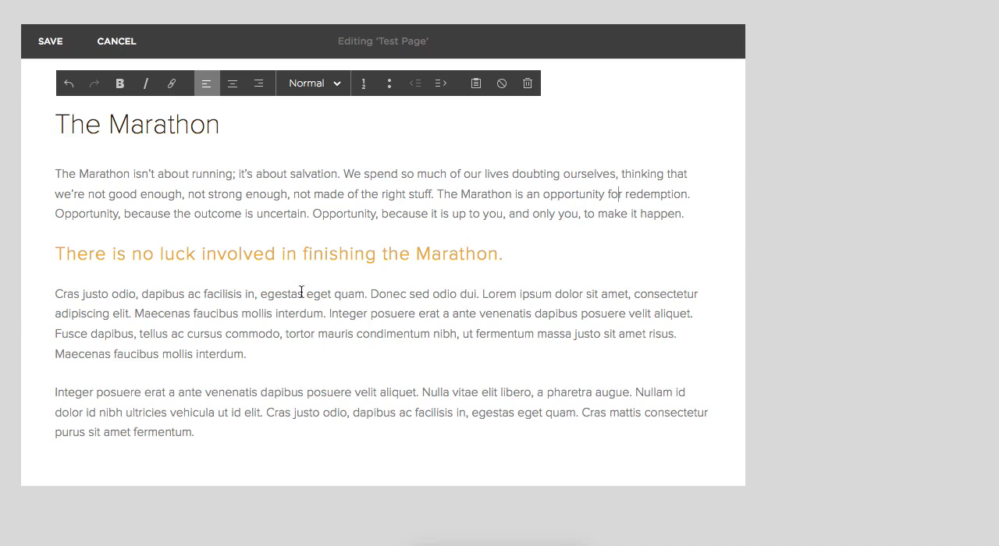
pyautogui.moveTo(57, 122); pyautogui.dragTo(244, 119)
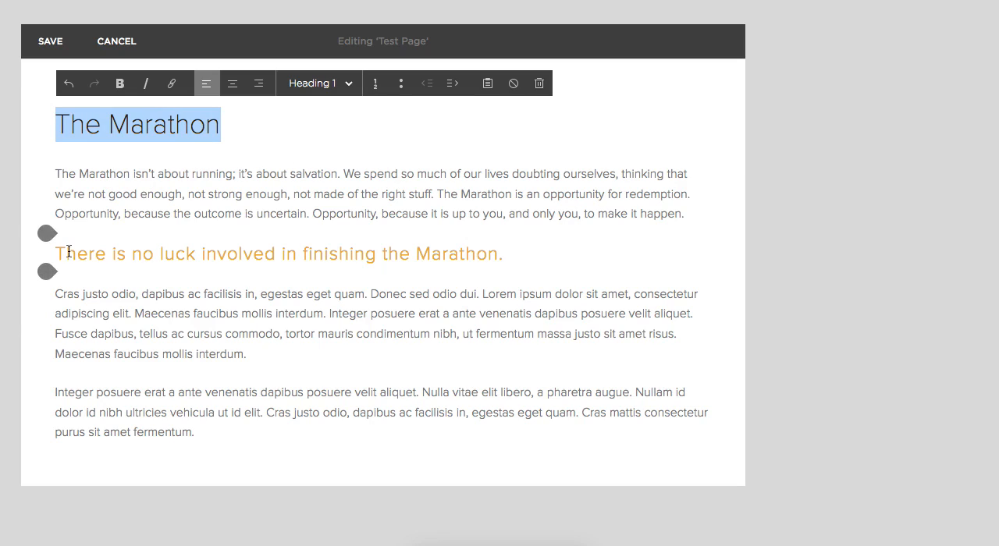
# Add the line "Examples Here:" between the two lorem ipsum filler paragraphs.
pyautogui.moveTo(57, 252); pyautogui.dragTo(488, 256)
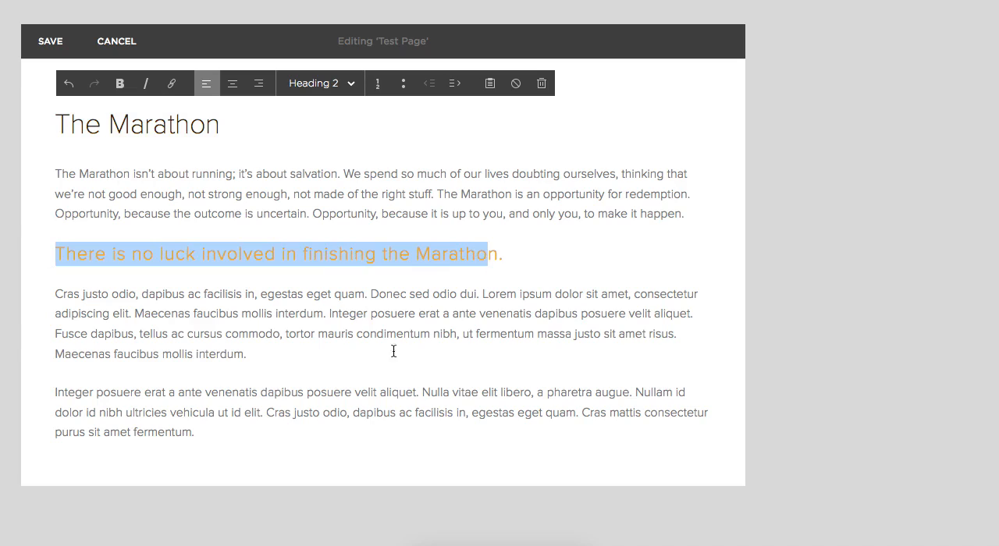
pyautogui.click(362, 358)
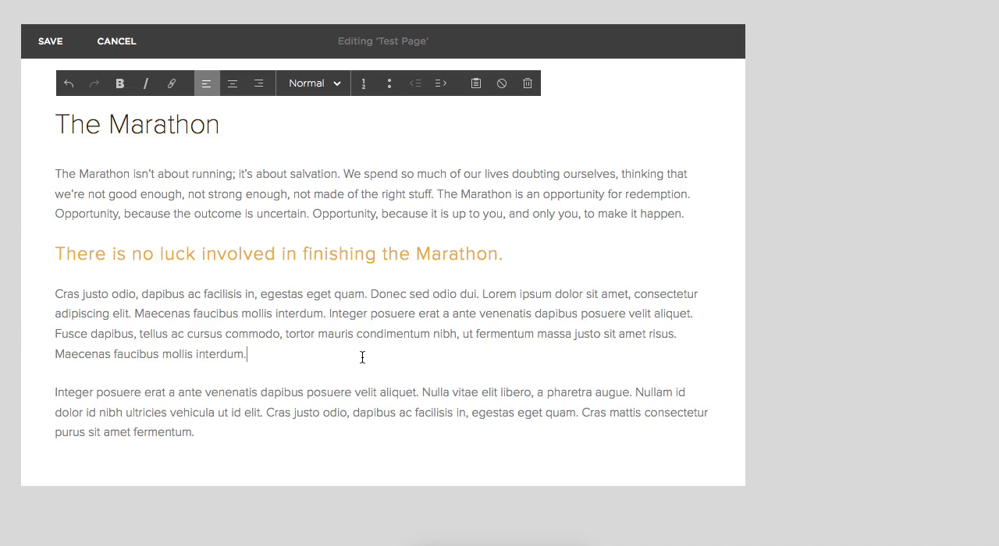
pyautogui.press('Return')
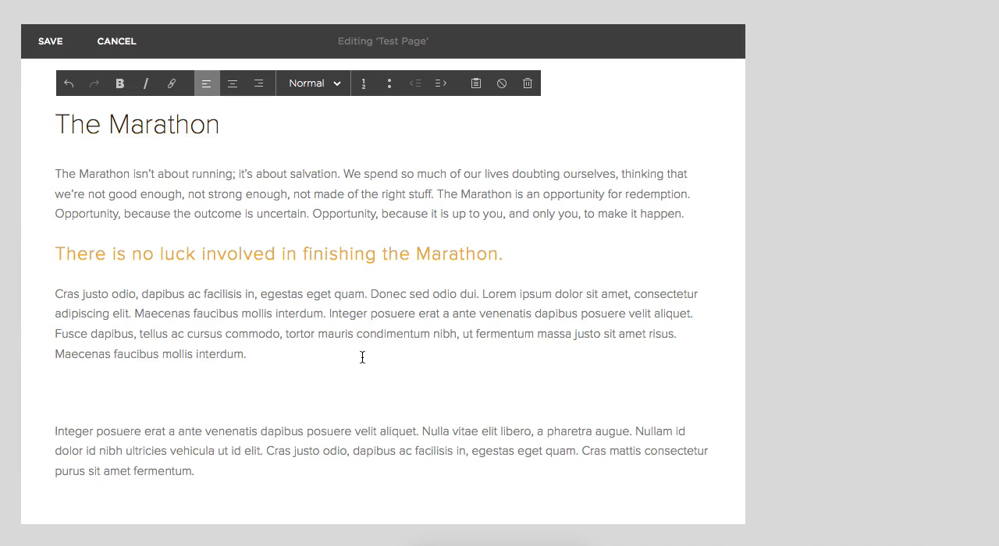
pyautogui.write('Examples Here:')
pyautogui.press('Return')
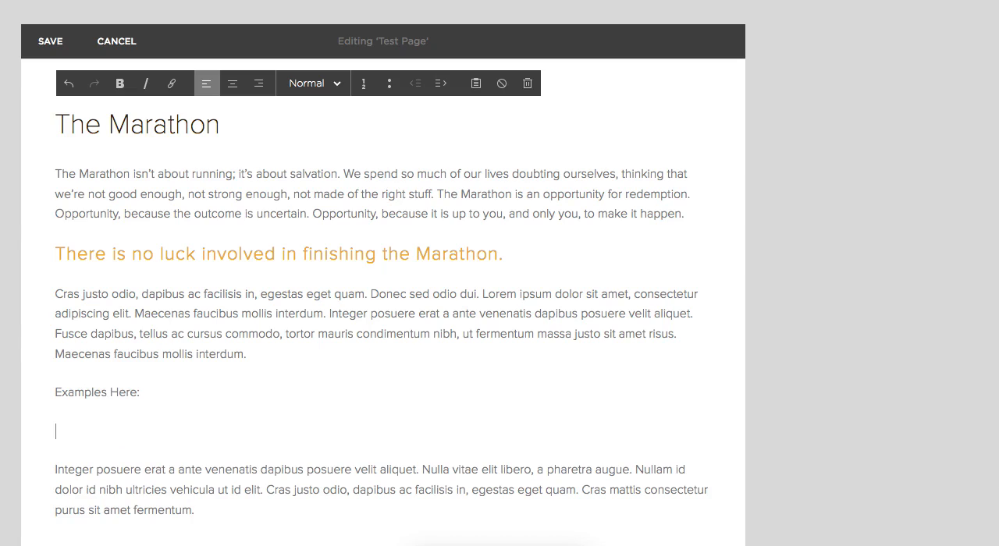
# Paste the filler text below "Examples Here:" and put "Lorem ipsum dolor sit amet" on its own line without the comma.
pyautogui.click(164, 422)
pyautogui.write('Lorem ipsum dolor sit amet, consectetur adipiscing elit. Aenean eu leo quam. Pellentesque ornare sem lacinia quam venenatis vestibulum.')
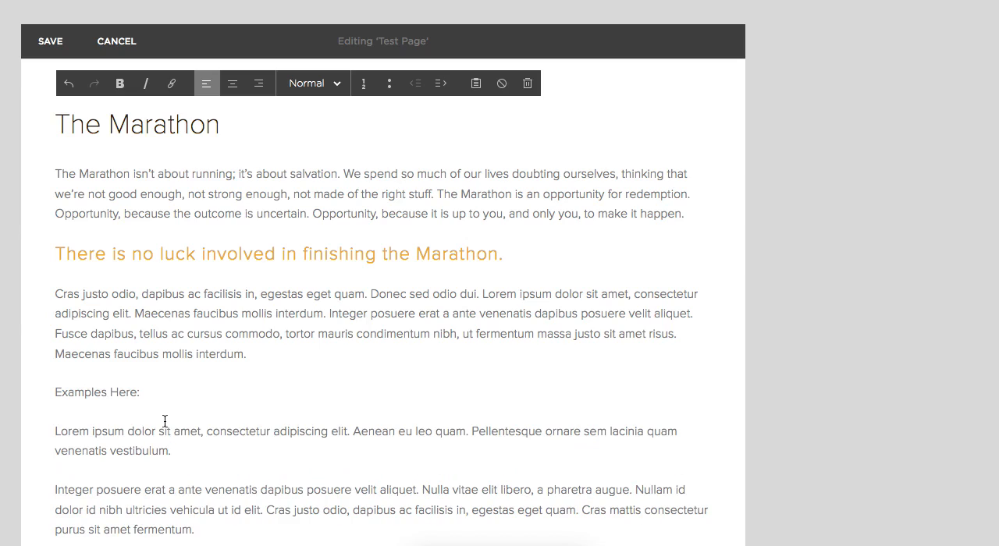
pyautogui.click(208, 432)
pyautogui.press('BackSpace')
pyautogui.press('BackSpace')
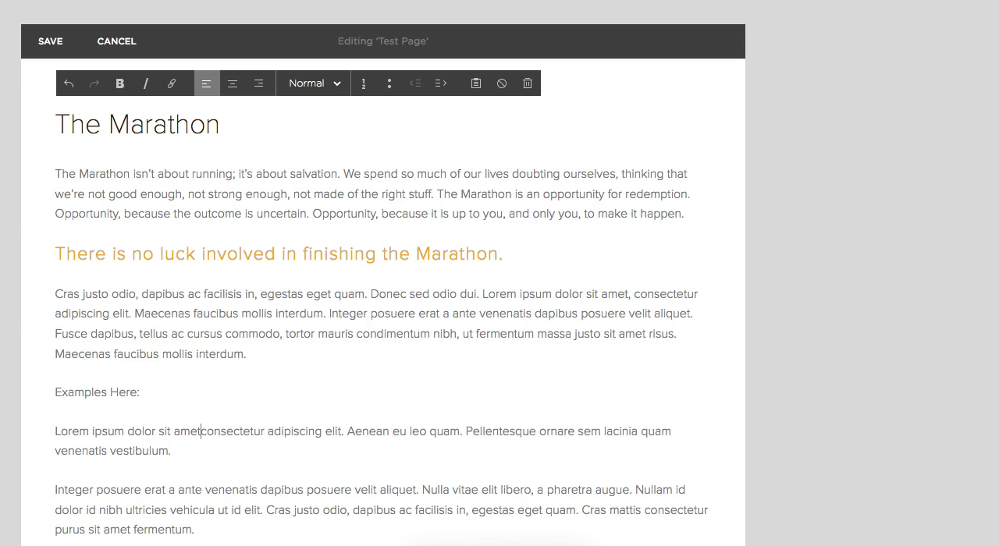
pyautogui.press('Return')
# Break the remaining filler text after "elit", "quam" and "lacinia" into separate lines, removing the periods.
pyautogui.click(201, 469)
pyautogui.press('BackSpace')
pyautogui.press('BackSpace')
pyautogui.press('Return')
pyautogui.scroll(-1, 302, 479)
pyautogui.press('BackSpace')
pyautogui.press('BackSpace')
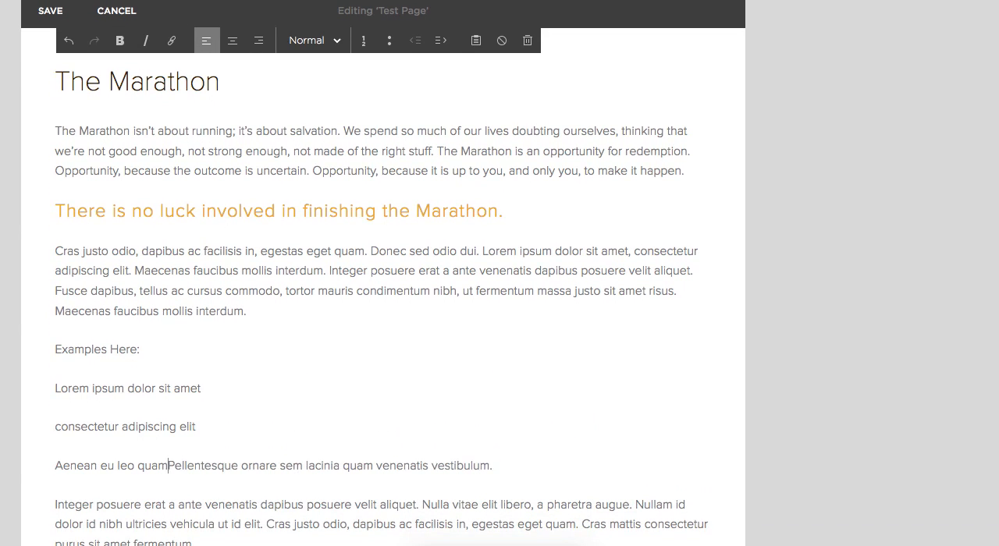
pyautogui.press('Return')
pyautogui.click(233, 509)
pyautogui.press('BackSpace')
pyautogui.press('Return')
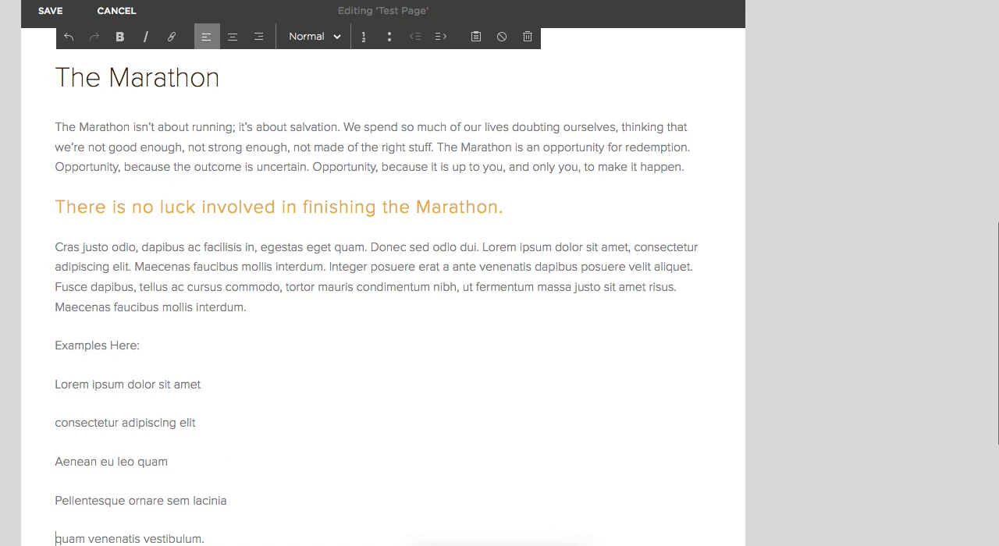
pyautogui.scroll(-2, 239, 461)
pyautogui.click(228, 459)
pyautogui.press('BackSpace')
# Turn the five short filler lines below "Examples Here:" into a bulleted list.
pyautogui.moveTo(229, 458); pyautogui.dragTo(39, 301)
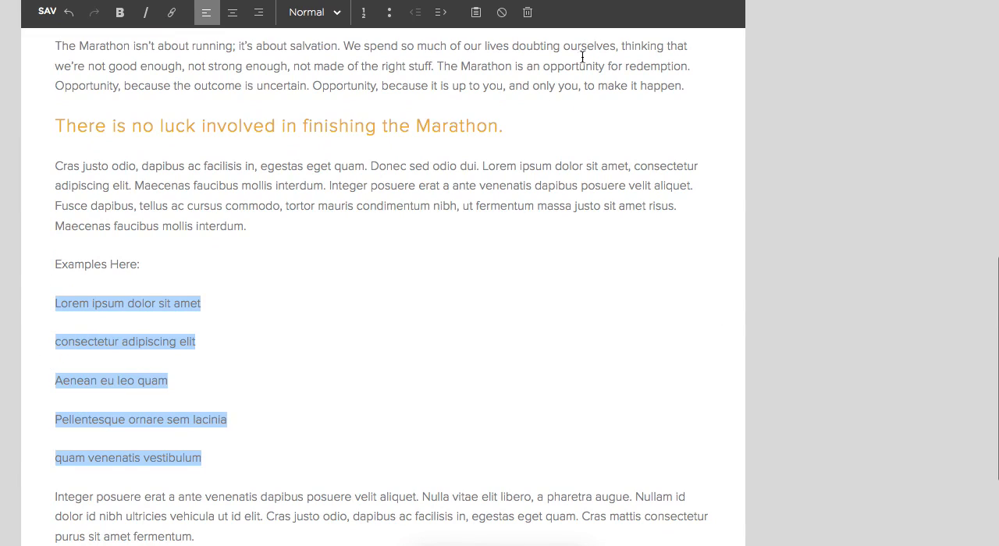
pyautogui.click(390, 13)
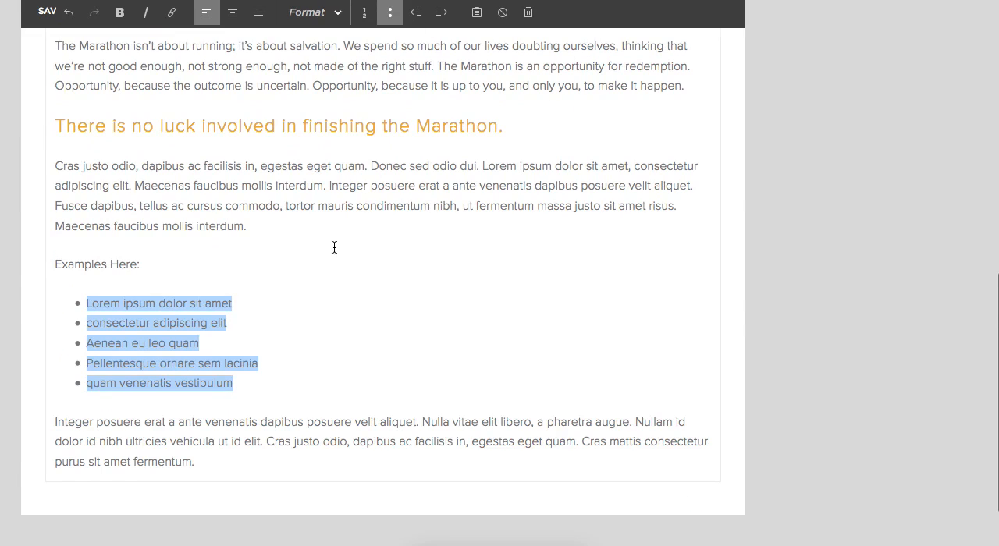
pyautogui.click(100, 337)
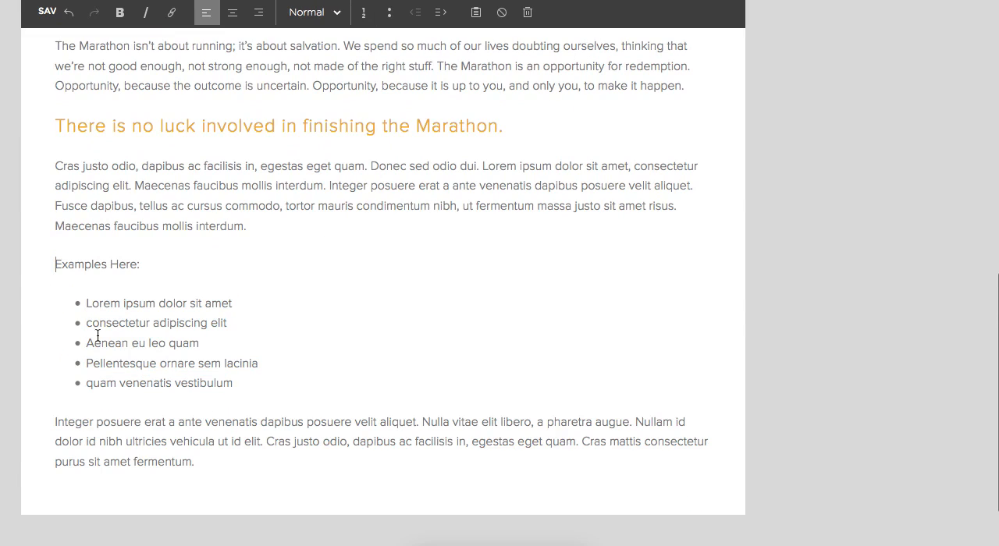
pyautogui.click(291, 383)
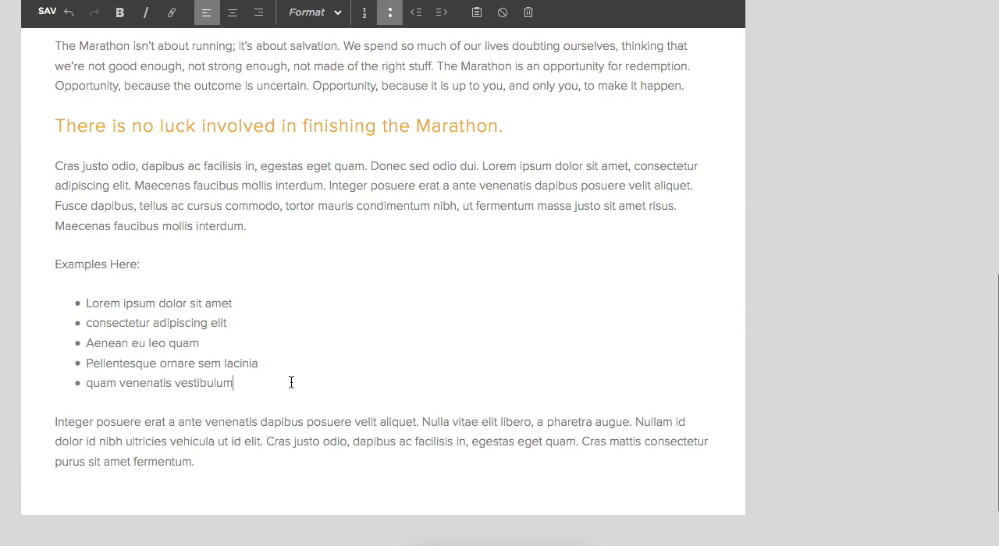
# Apply the Heading 3 style to the line "Examples Here:".
pyautogui.tripleClick(94, 264)
pyautogui.click(309, 16)
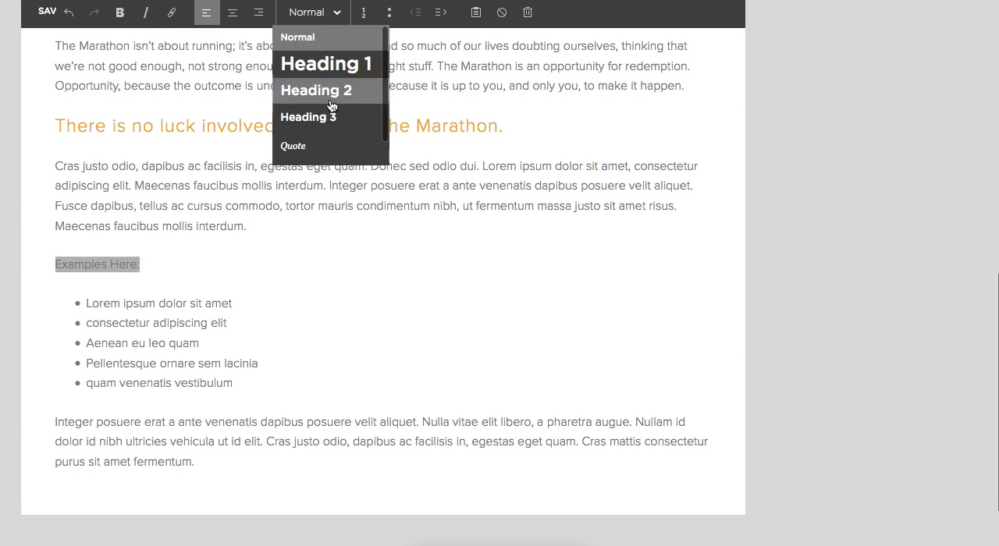
pyautogui.click(330, 121)
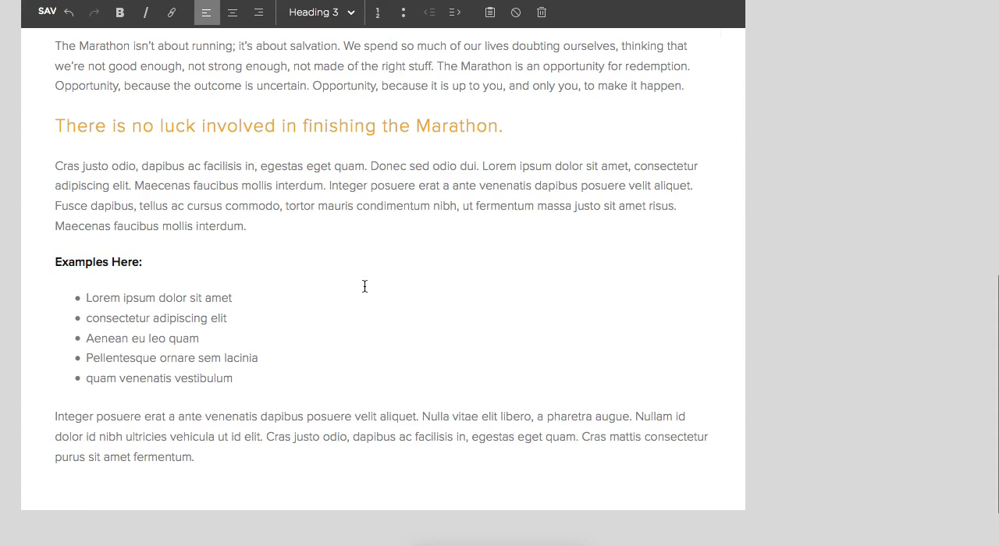
pyautogui.scroll(3, 370, 289)
pyautogui.scroll(-2, 370, 288)
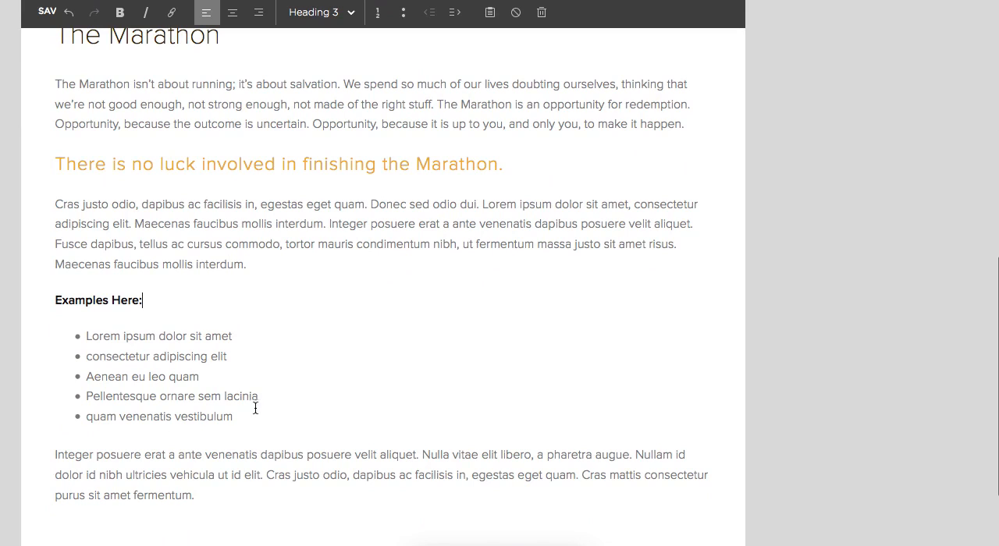
pyautogui.scroll(3, 403, 314)
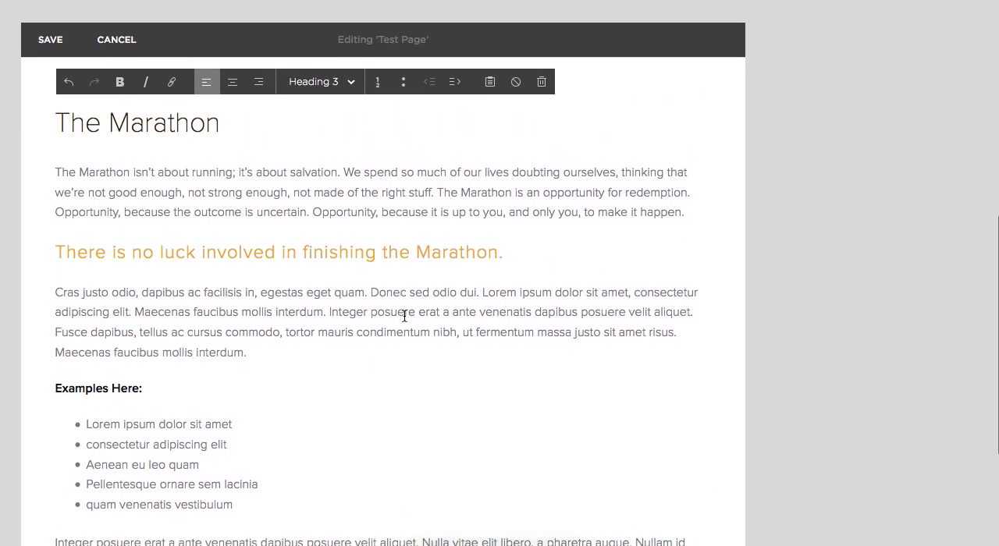
pyautogui.scroll(-3, 404, 315)
pyautogui.scroll(3, 422, 347)
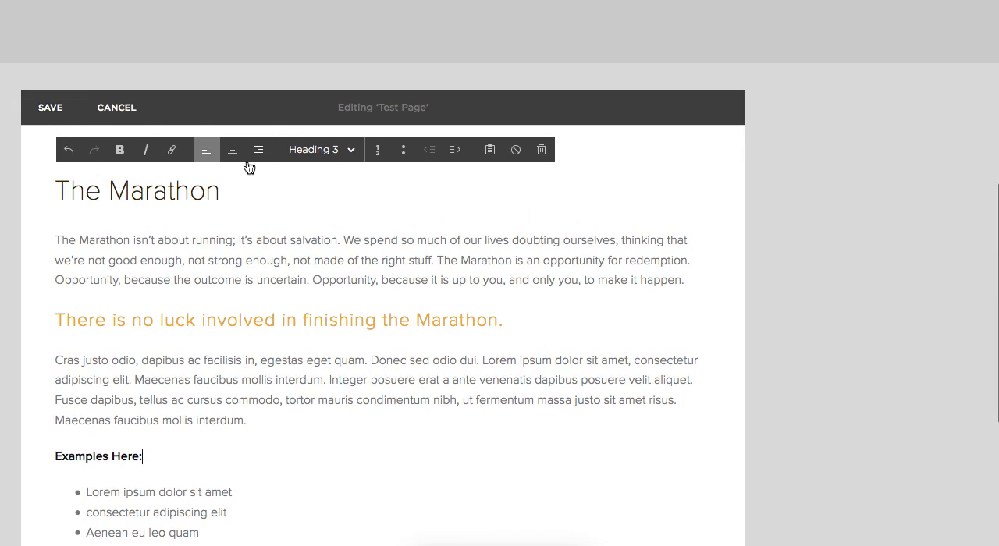
# Try inserting an empty Image block above the title "The Marathon".
pyautogui.click(46, 160)
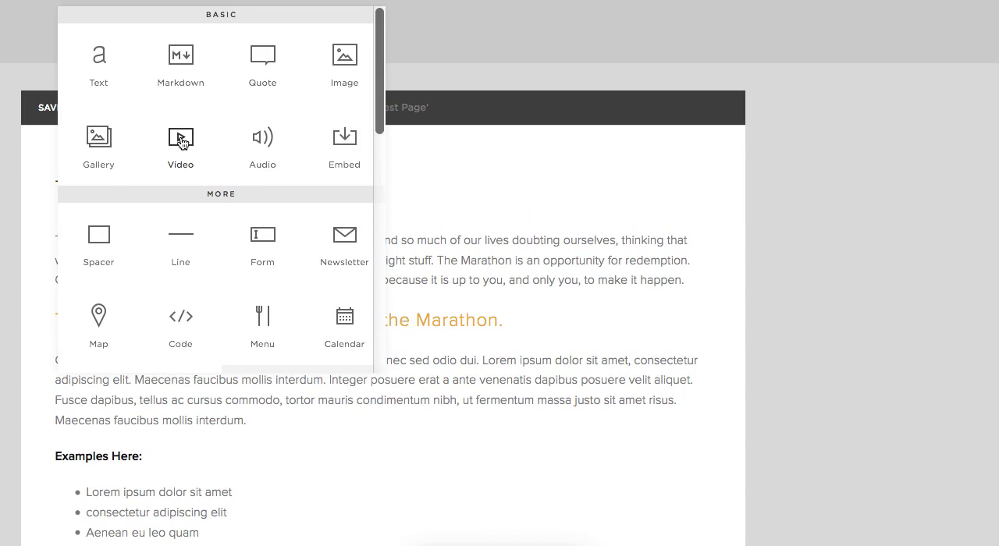
pyautogui.click(346, 56)
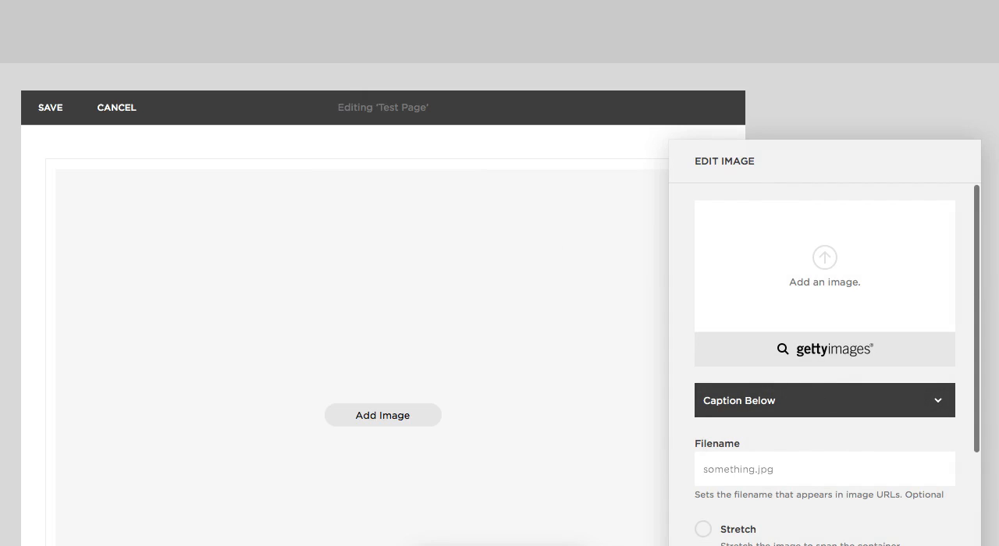
pyautogui.press('Escape')
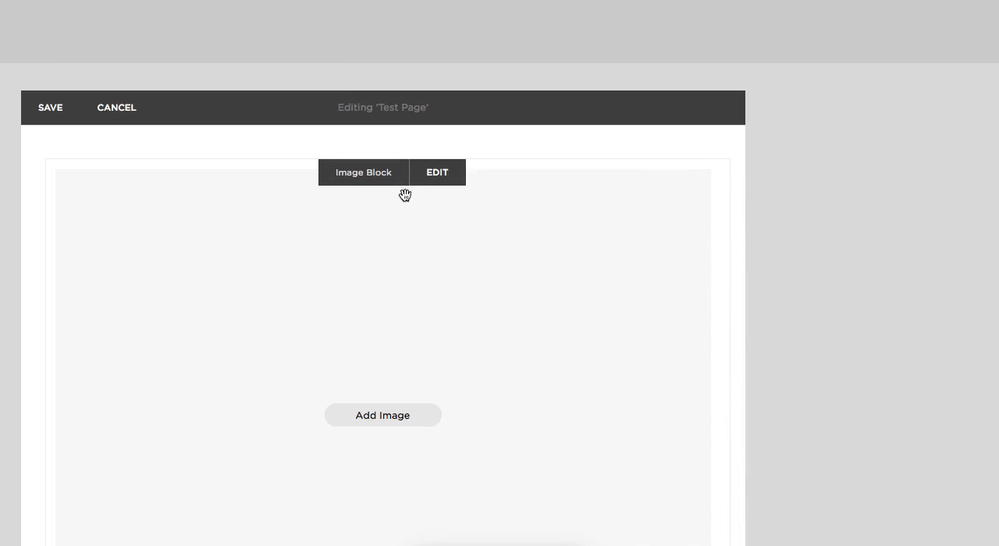
pyautogui.scroll(-7, 474, 379)
pyautogui.click(466, 304)
pyautogui.moveTo(466, 305); pyautogui.dragTo(497, 505)
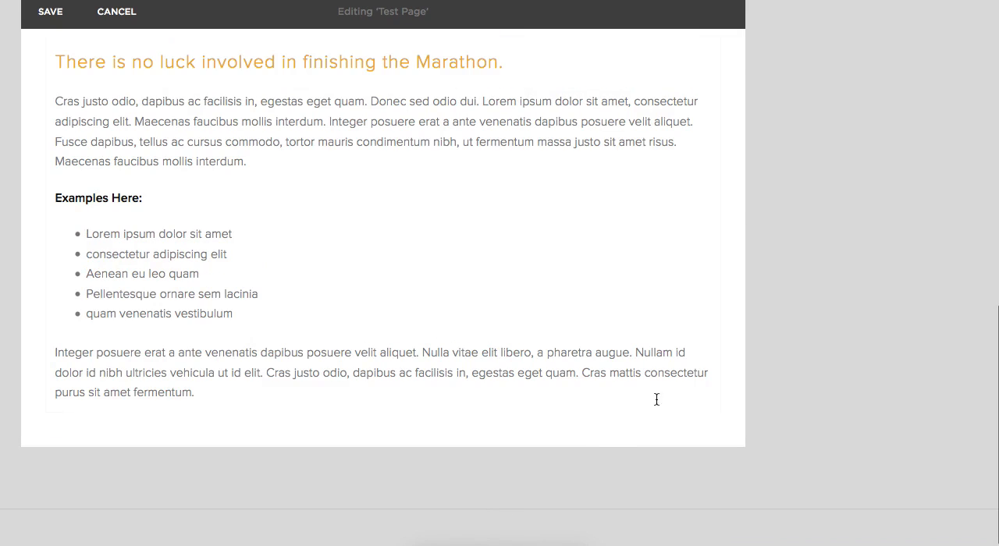
# Save the edits to Test Page and review the result in the full-screen preview.
pyautogui.click(48, 24)
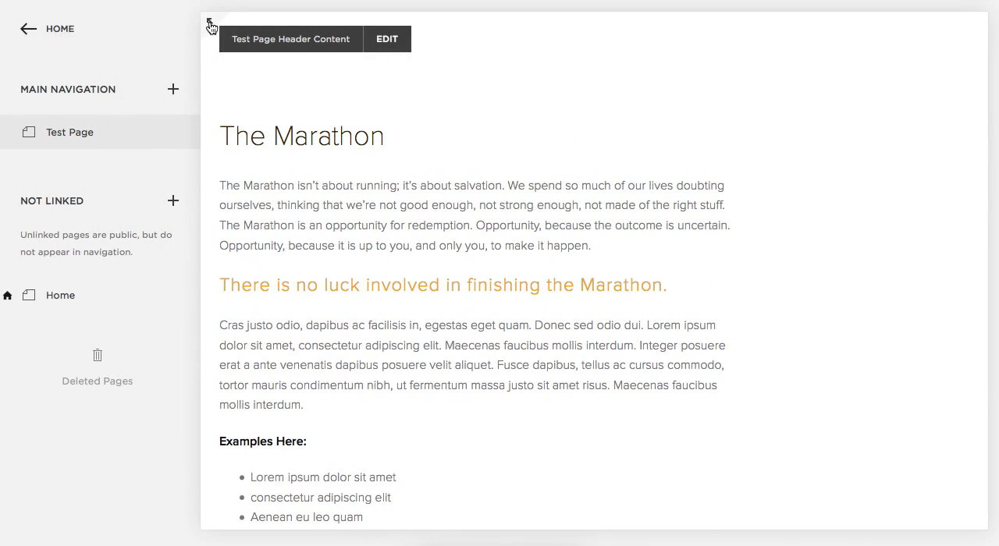
pyautogui.click(210, 27)
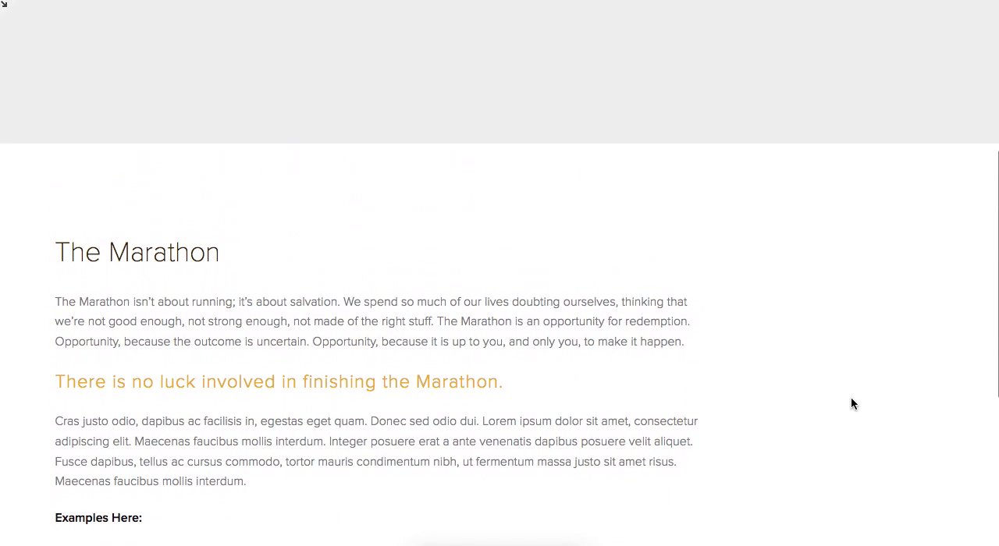
pyautogui.scroll(-4, 851, 399)
pyautogui.scroll(2, 851, 399)
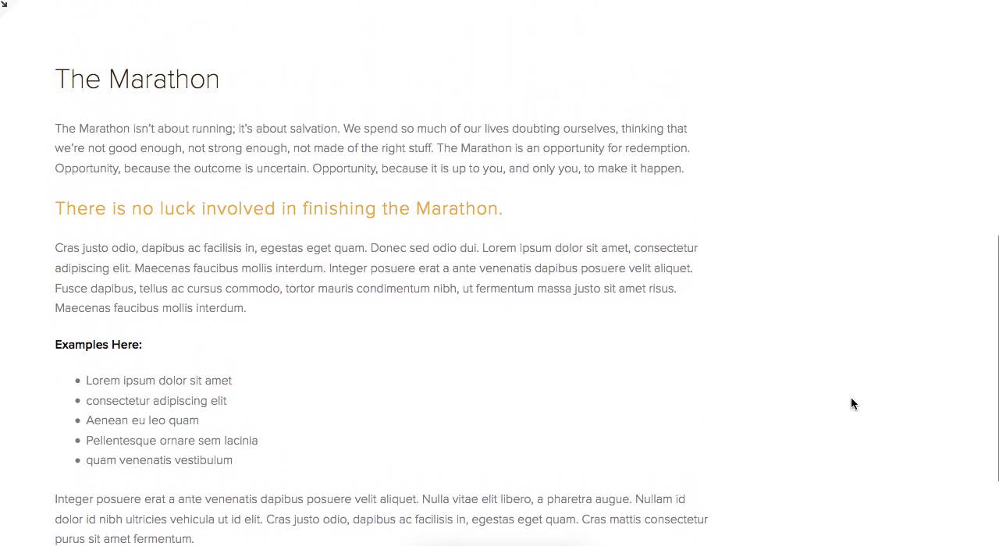
pyautogui.click(4, 5)
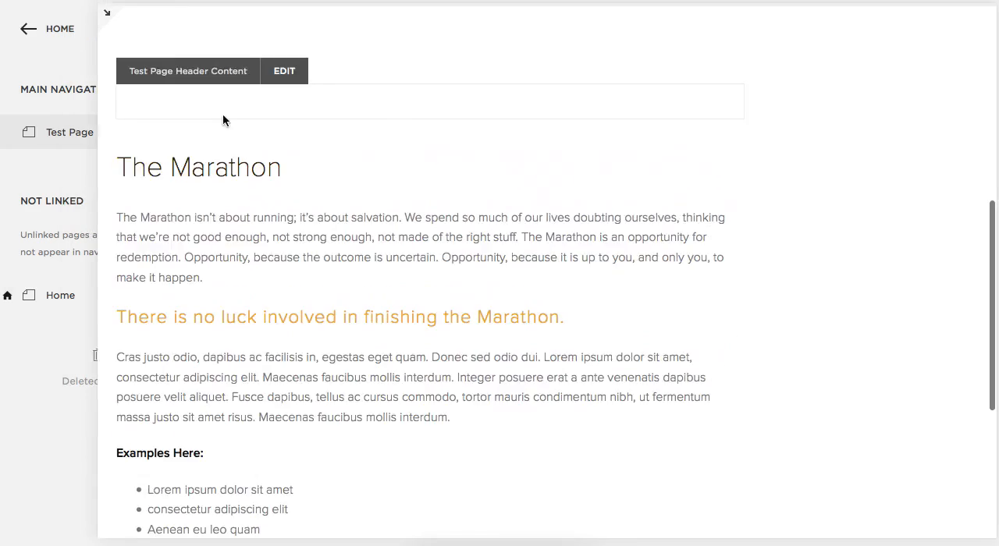
# Reopen the Test Page content for editing and copy the text from "Marriage Prep Workshop" through the final web address in the word-processor document.
pyautogui.click(332, 141)
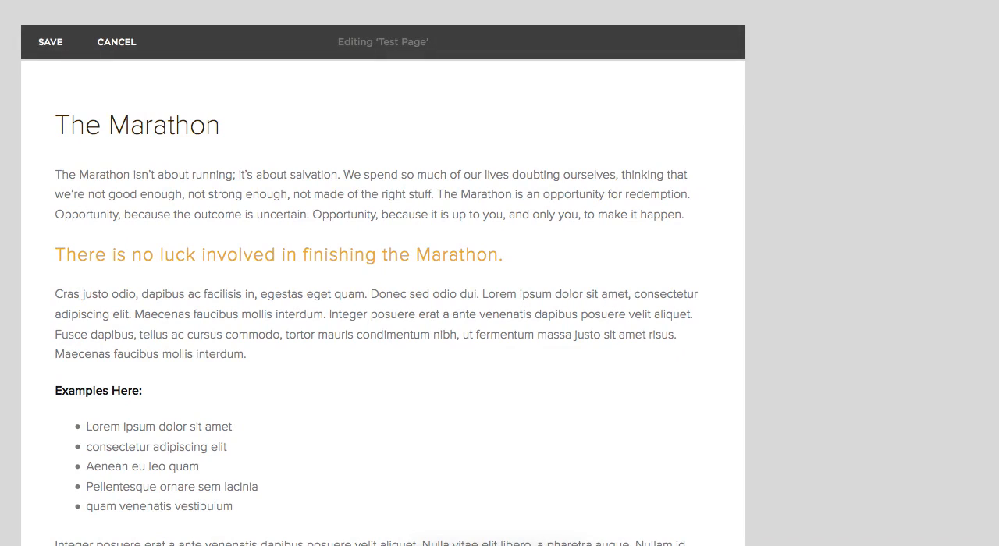
pyautogui.press('super+Tab')
pyautogui.scroll(3, 766, 354)
pyautogui.click(422, 135)
pyautogui.keyDown('shift'); pyautogui.click(740, 513); pyautogui.keyUp('shift')
pyautogui.hotkey('ctrl', 'c')
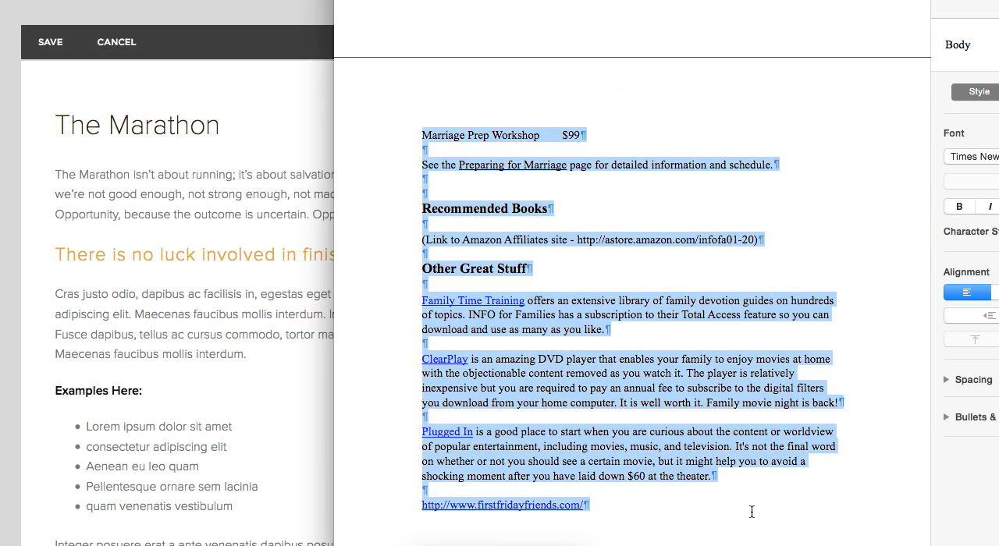
pyautogui.click(167, 310)
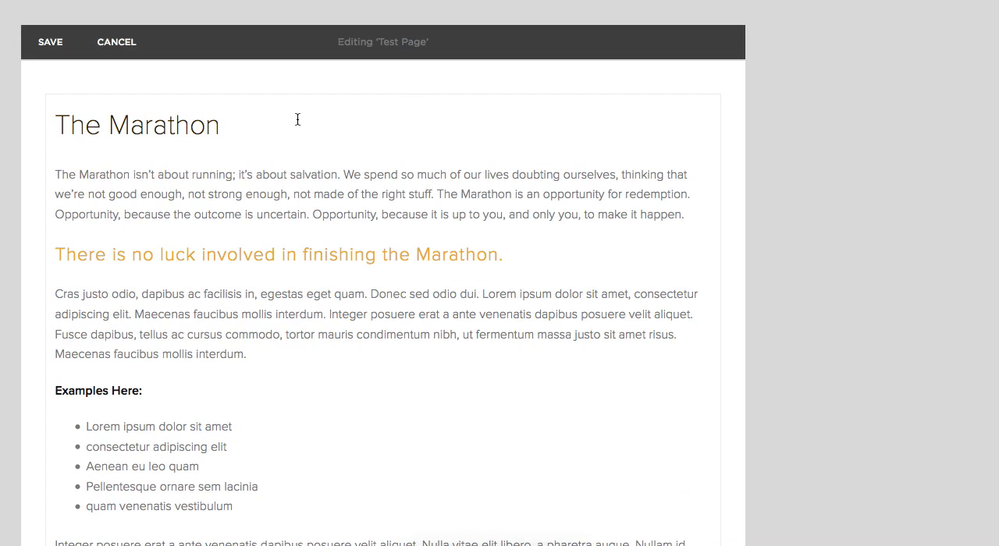
# Add a Text block above "The Marathon" and insert the copied document text with Paste as Plain Text.
pyautogui.click(47, 97)
pyautogui.click(96, 63)
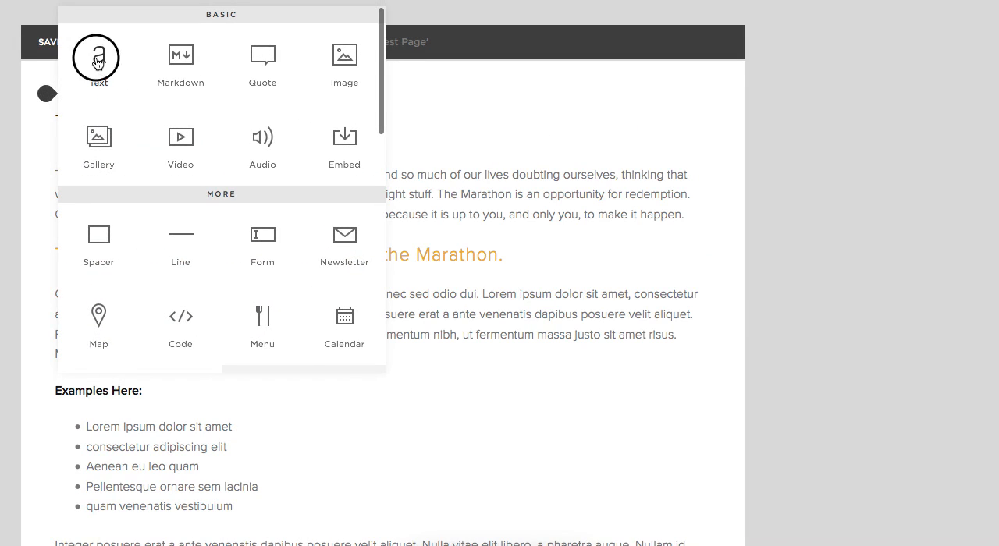
pyautogui.click(131, 116)
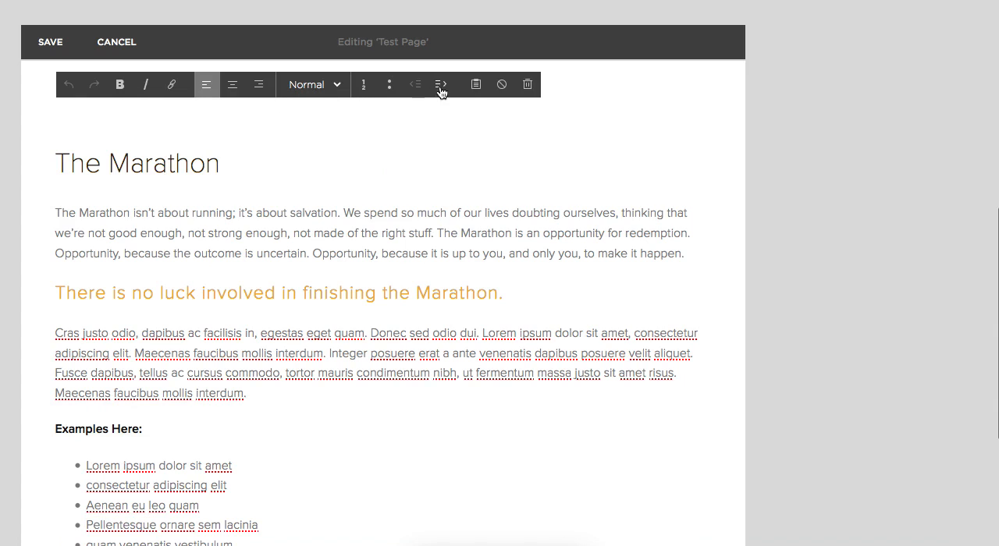
pyautogui.click(473, 85)
pyautogui.click(382, 220)
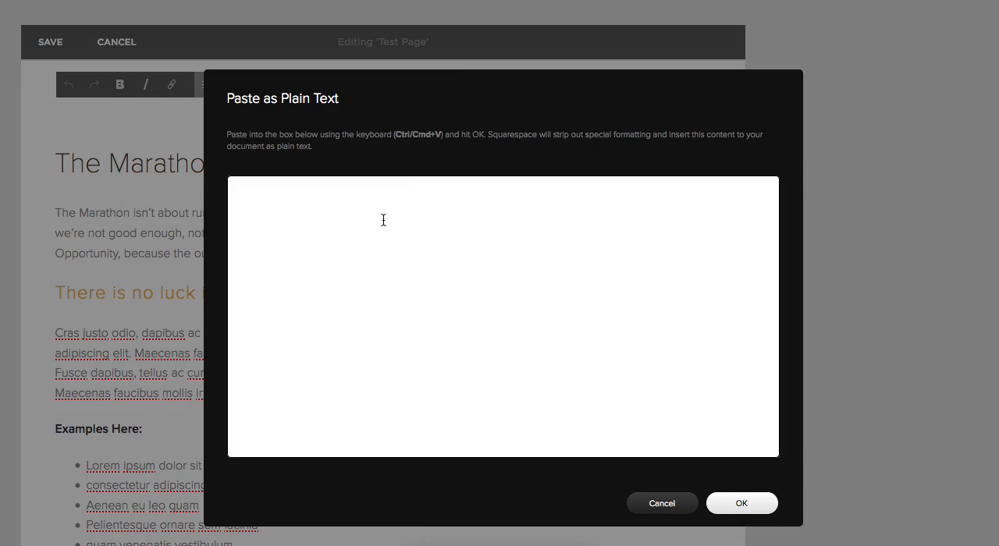
pyautogui.hotkey('ctrl', 'v')
pyautogui.click(745, 504)
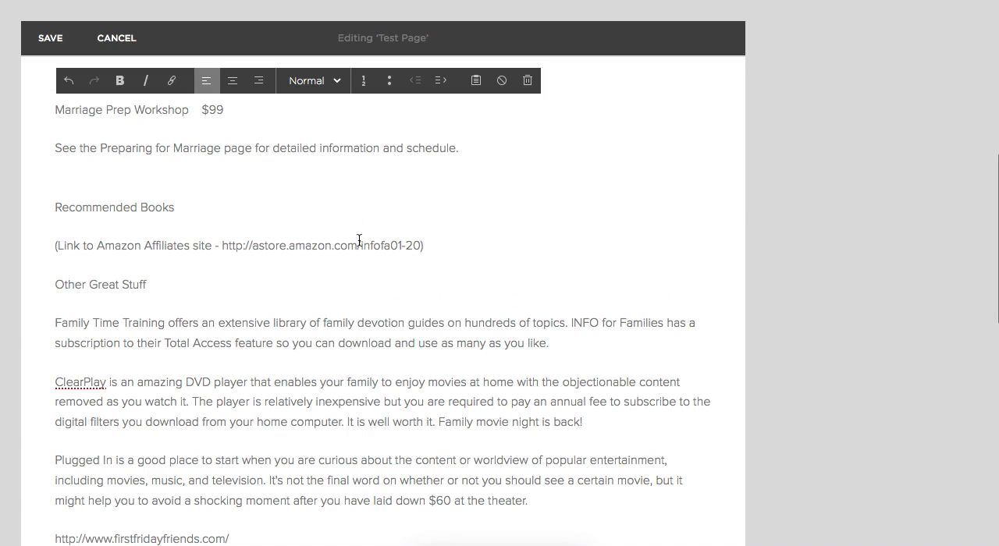
# Examine the web addresses in the pasted text, on the Amazon Affiliates line and on the last line, for missing links.
pyautogui.click(254, 245)
pyautogui.scroll(1, 383, 214)
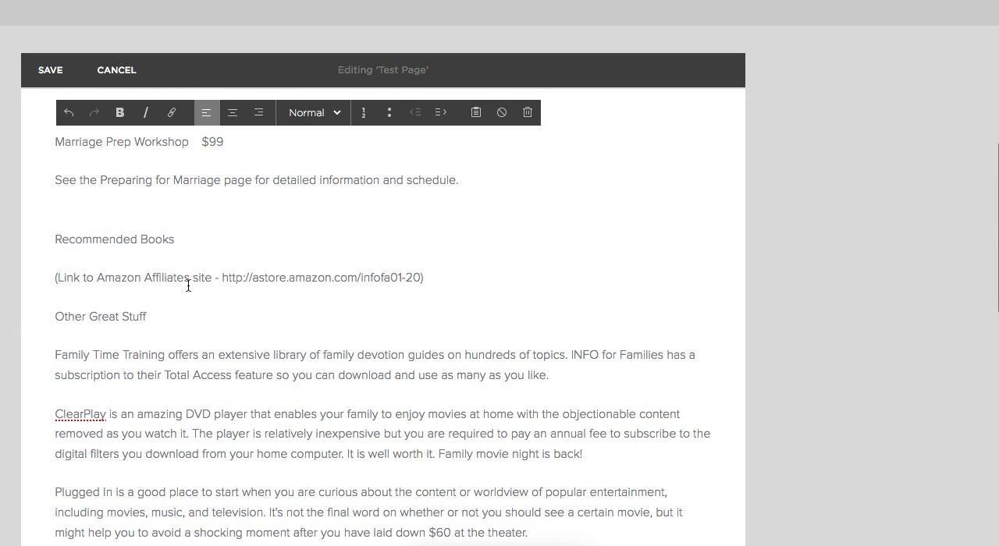
pyautogui.click(223, 277)
pyautogui.moveTo(417, 277); pyautogui.dragTo(217, 278)
pyautogui.scroll(-2, 302, 275)
pyautogui.scroll(-3, 301, 274)
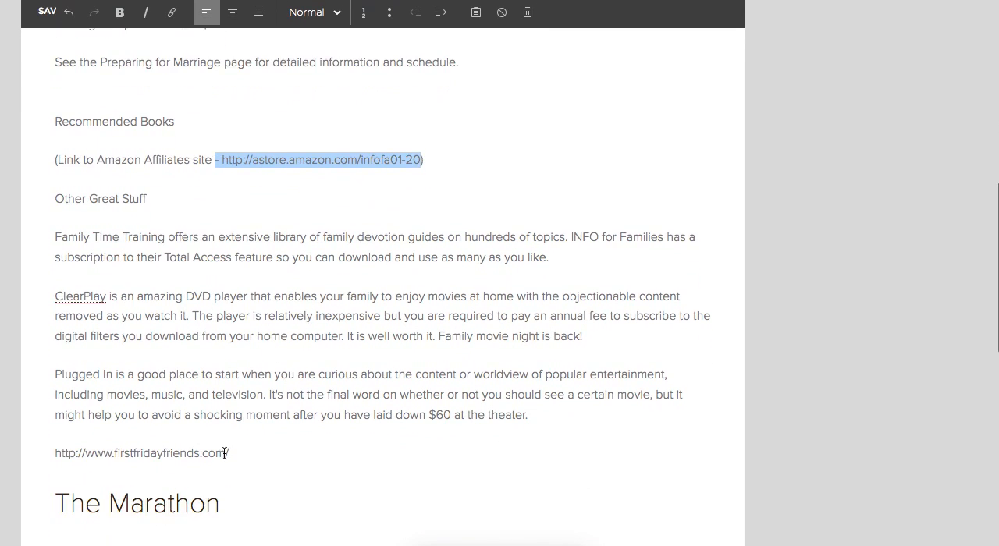
pyautogui.moveTo(224, 454); pyautogui.dragTo(55, 453)
pyautogui.click(395, 357)
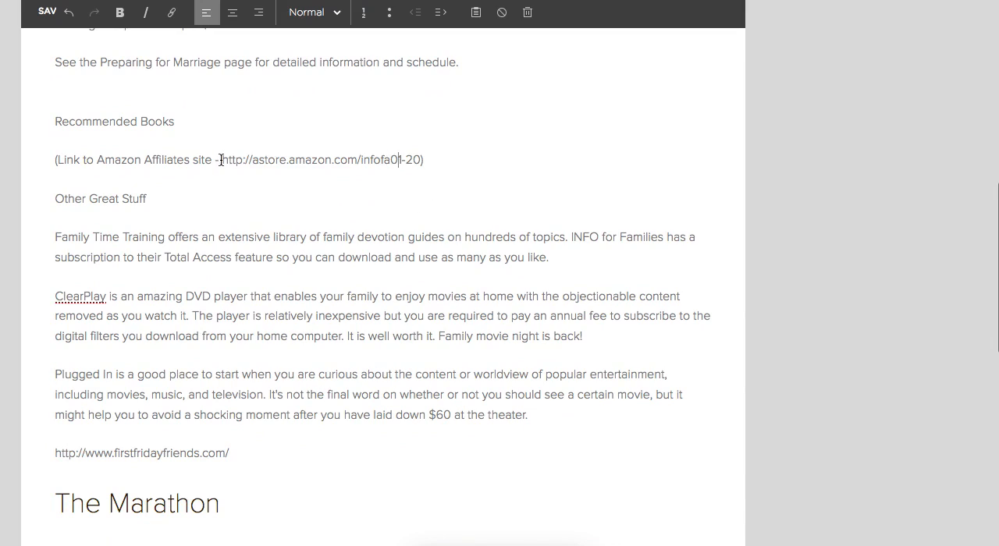
# Remove the opening parenthesis from the Amazon Affiliates line and cut its web address out of the text.
pyautogui.click(59, 160)
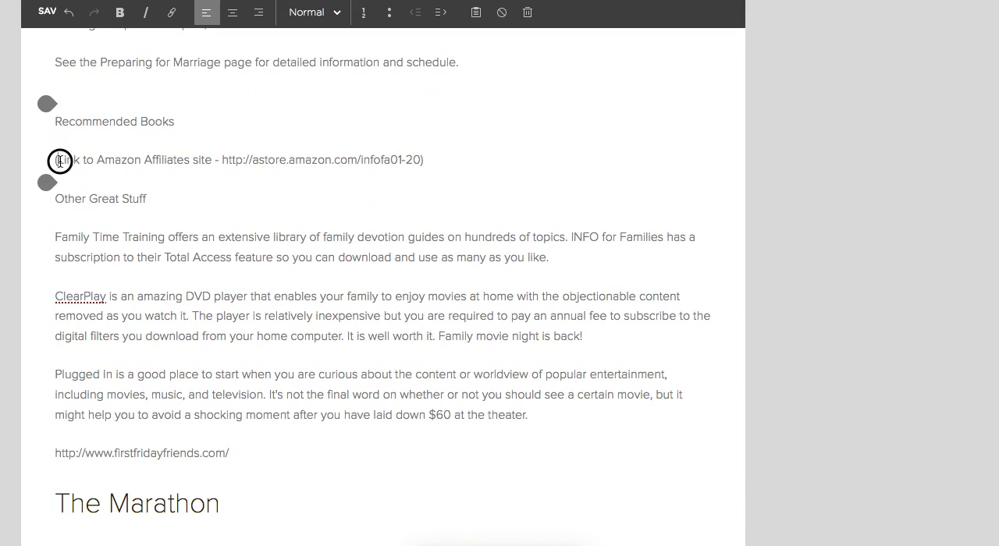
pyautogui.press('BackSpace')
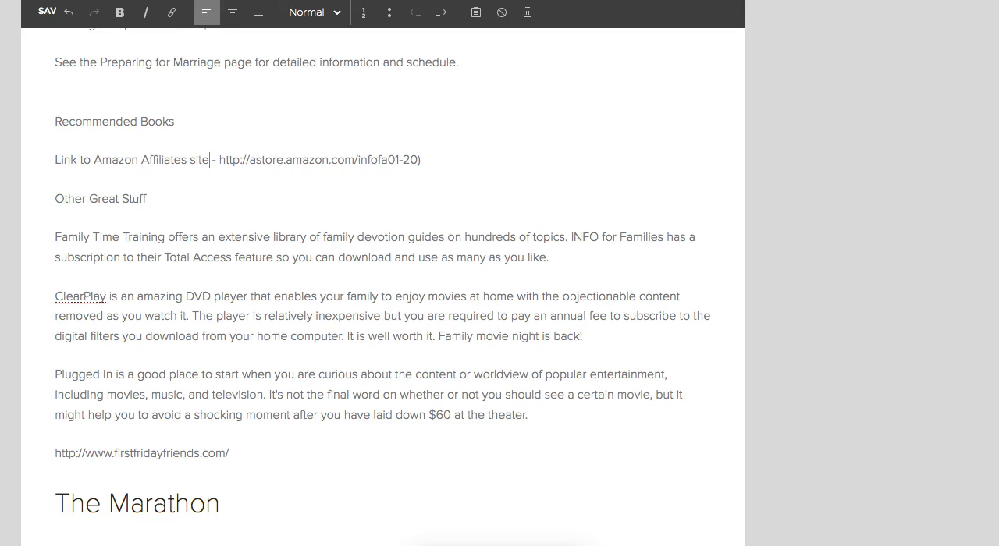
pyautogui.moveTo(219, 160); pyautogui.dragTo(418, 160)
pyautogui.hotkey('ctrl', 'c')
pyautogui.press('BackSpace')
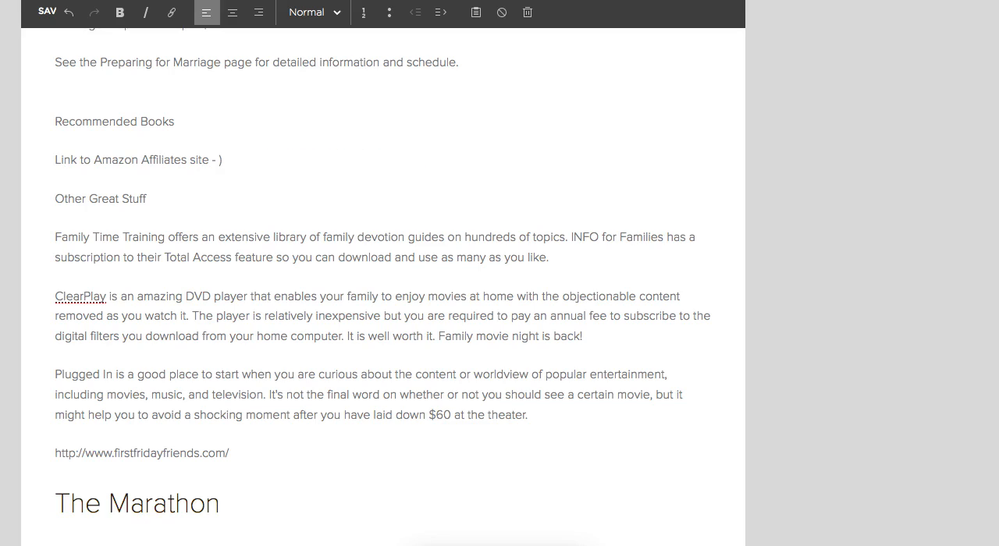
pyautogui.hotkey('shift', 'Left')
pyautogui.hotkey('shift', 'Left')
pyautogui.hotkey('shift', 'Left')
pyautogui.hotkey('shift', 'Left')
pyautogui.hotkey('shift', 'Left')
pyautogui.hotkey('shift', 'Left')
pyautogui.hotkey('shift', 'Left')
pyautogui.hotkey('shift', 'Left')
pyautogui.hotkey('shift', 'Left')
pyautogui.hotkey('shift', 'Left')
pyautogui.hotkey('shift', 'Left')
pyautogui.hotkey('shift', 'Left')
pyautogui.hotkey('shift', 'Left')
pyautogui.hotkey('shift', 'Left')
pyautogui.hotkey('shift', 'Left')
pyautogui.hotkey('shift', 'Left')
pyautogui.hotkey('shift', 'Left')
pyautogui.hotkey('shift', 'Left')
pyautogui.hotkey('shift', 'Left')
pyautogui.hotkey('shift', 'Left')
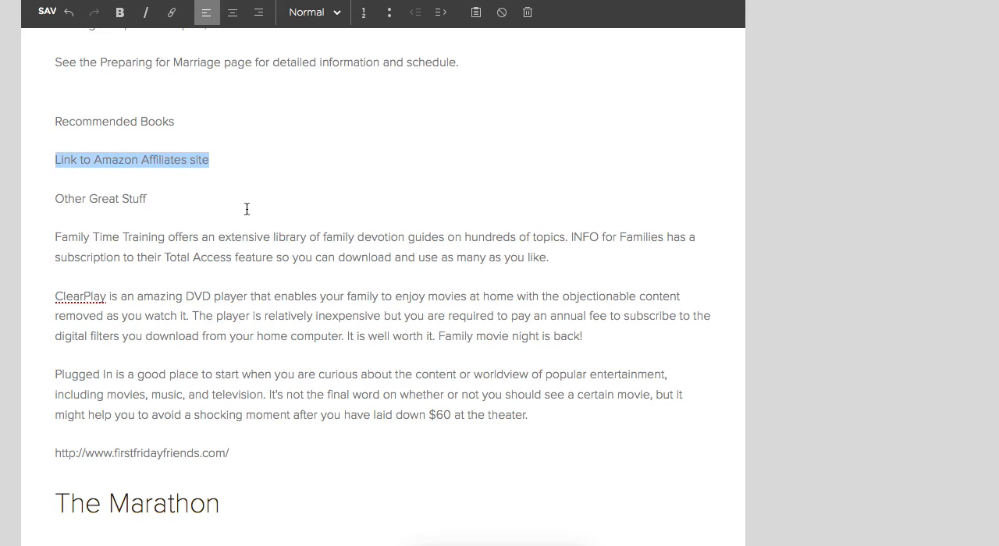
pyautogui.click(170, 17)
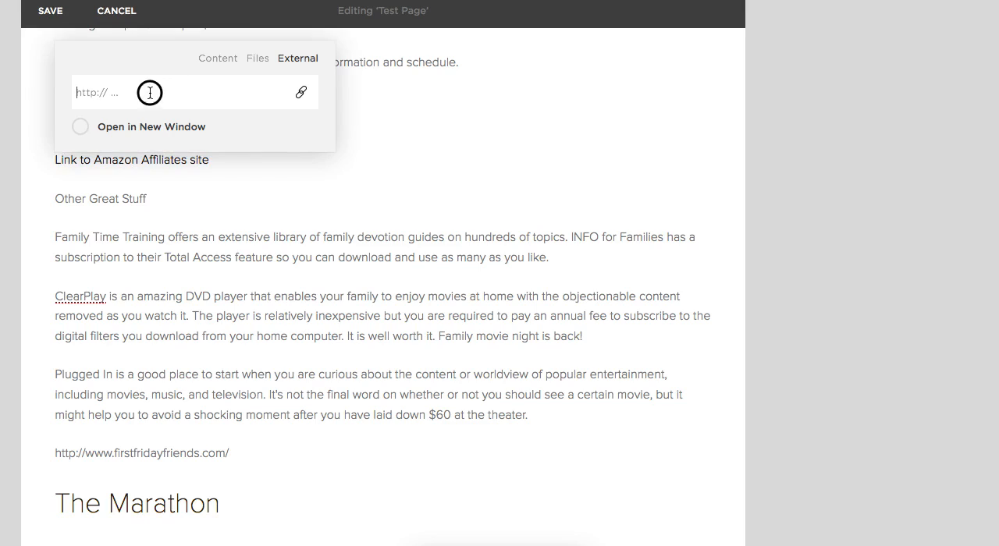
pyautogui.hotkey('ctrl', 'v')
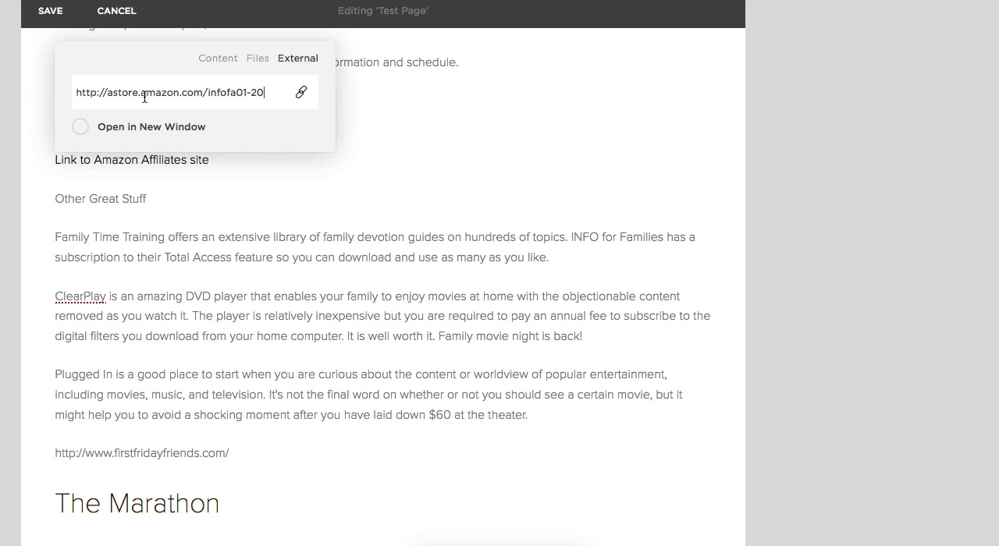
pyautogui.click(83, 132)
pyautogui.click(274, 93)
pyautogui.press('Return')
pyautogui.click(296, 107)
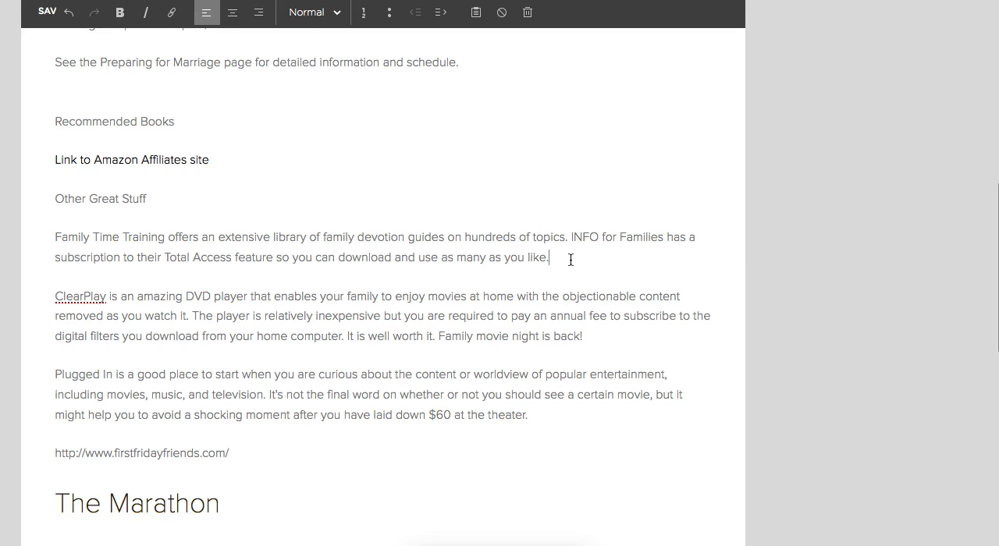
# Add the line "Go home." below the Family Time Training paragraph and link it to the site's Home page.
pyautogui.press('Return')
pyautogui.write('Go home.')
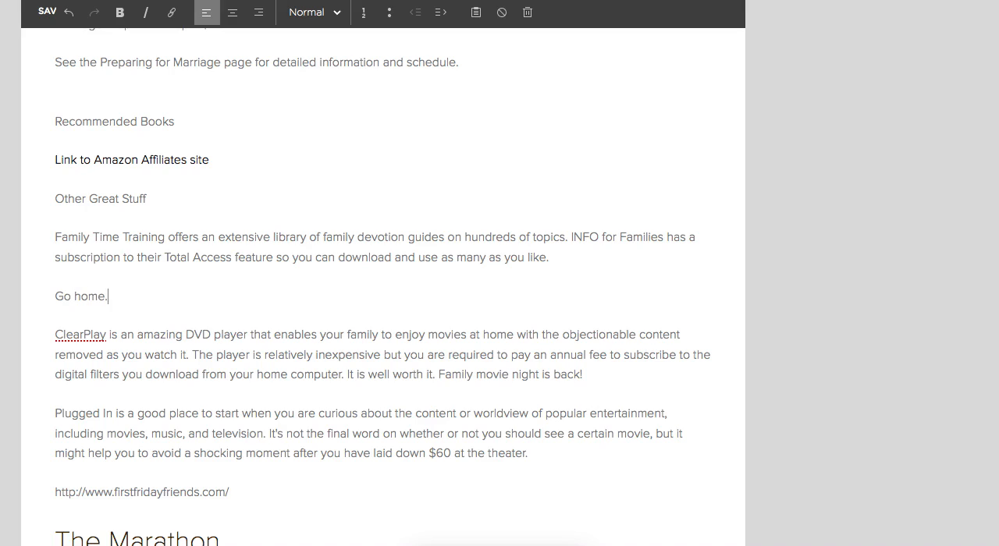
pyautogui.hotkey('shift', 'Left')
pyautogui.hotkey('shift', 'Left')
pyautogui.hotkey('shift', 'Left')
pyautogui.hotkey('shift', 'Left')
pyautogui.hotkey('shift', 'Left')
pyautogui.hotkey('shift', 'Left')
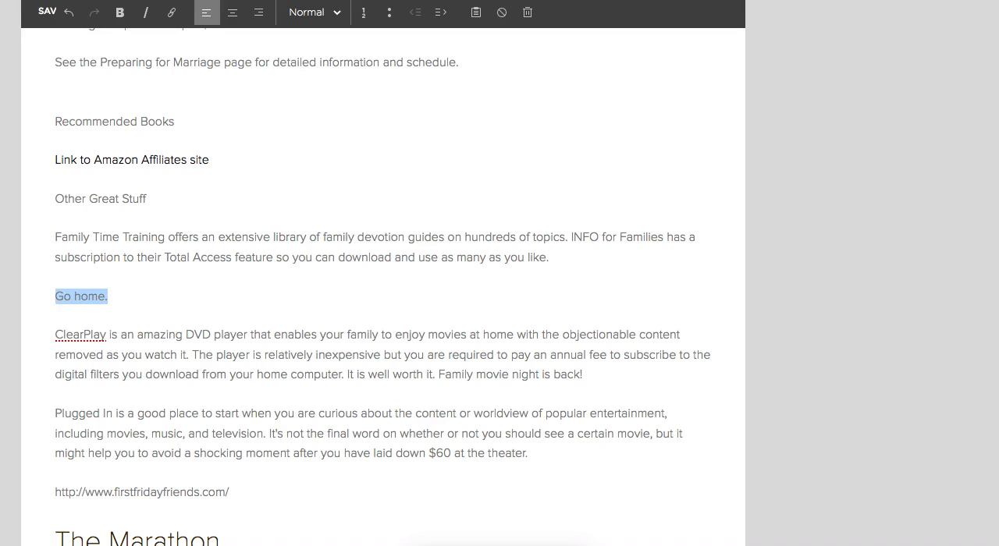
pyautogui.click(171, 11)
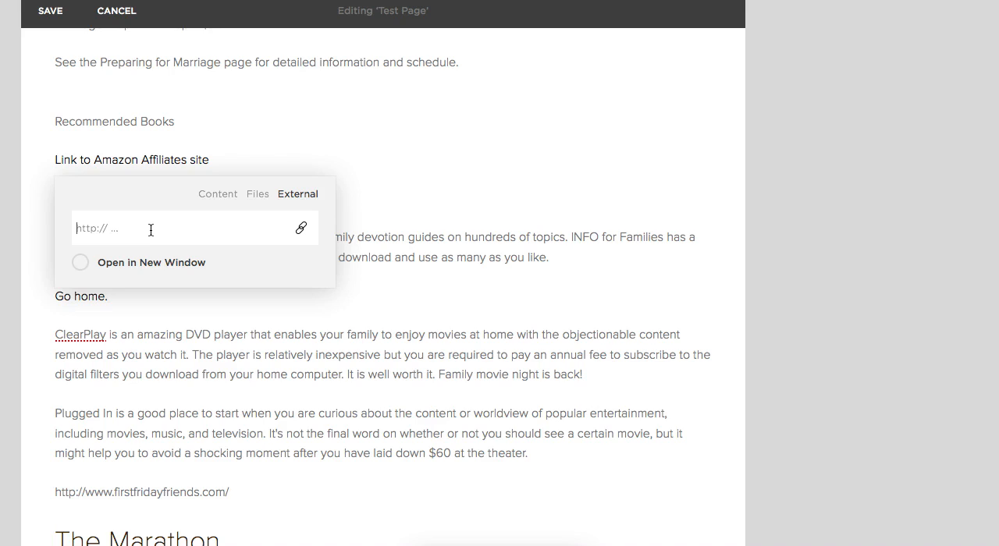
pyautogui.click(223, 194)
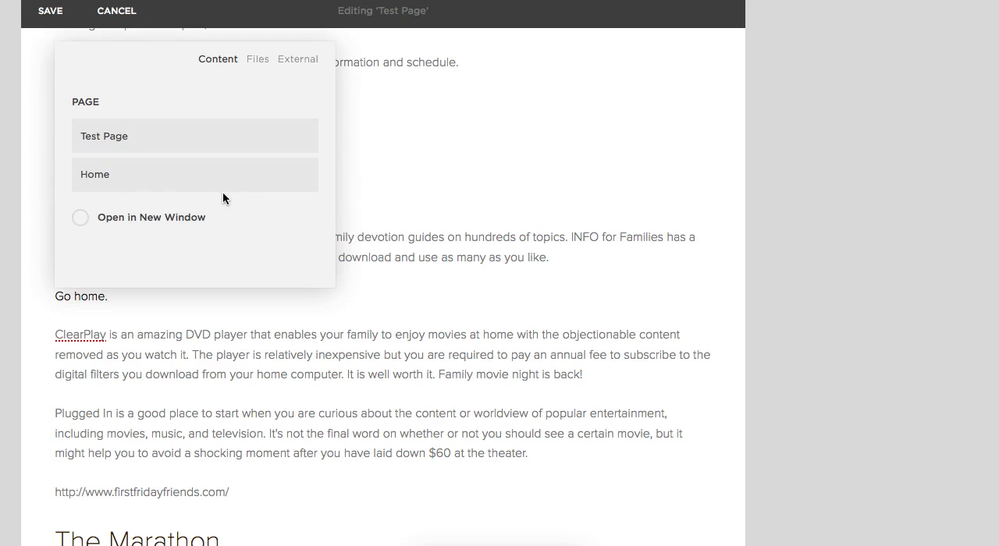
pyautogui.click(95, 175)
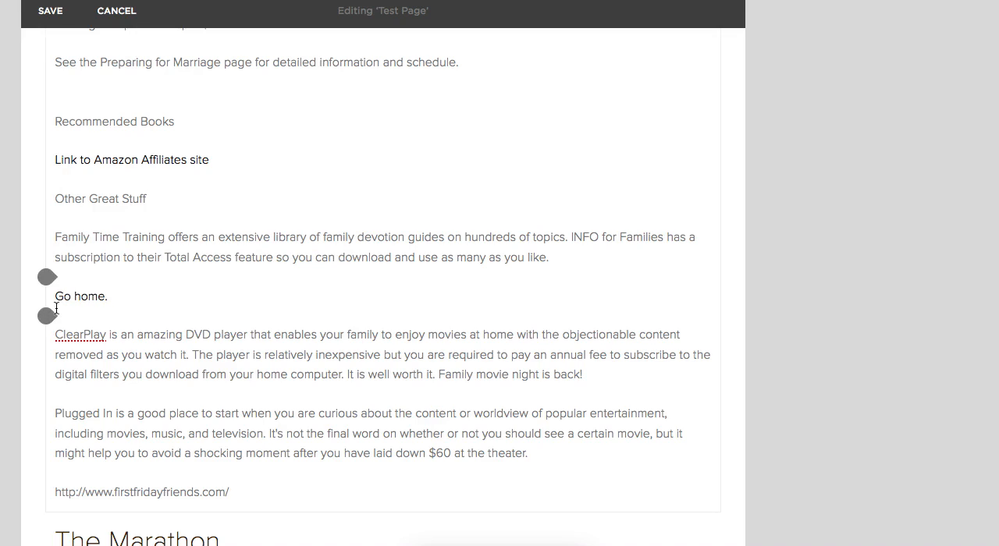
# Remove the link from "Go home." and link the line to the Home page again.
pyautogui.click(91, 297)
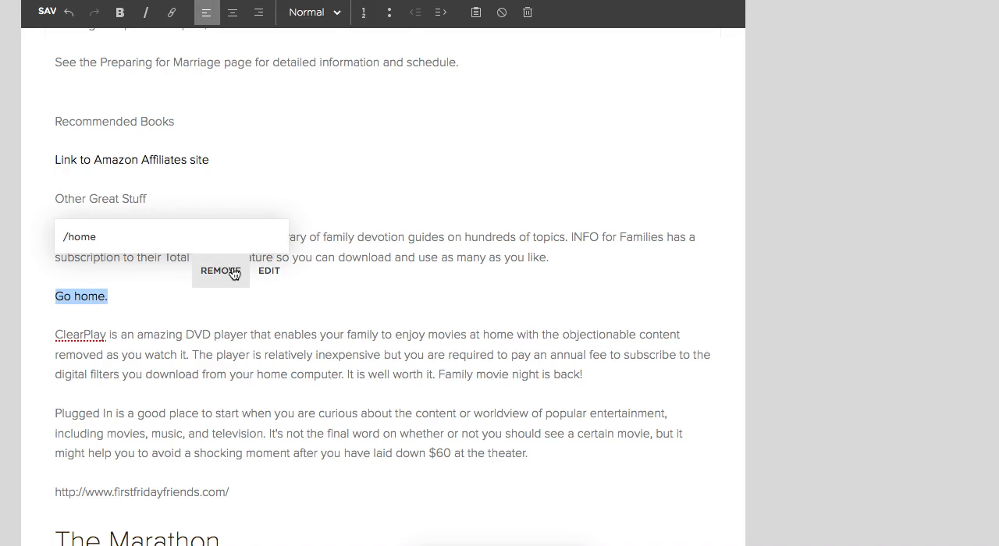
pyautogui.click(223, 271)
pyautogui.tripleClick(84, 296)
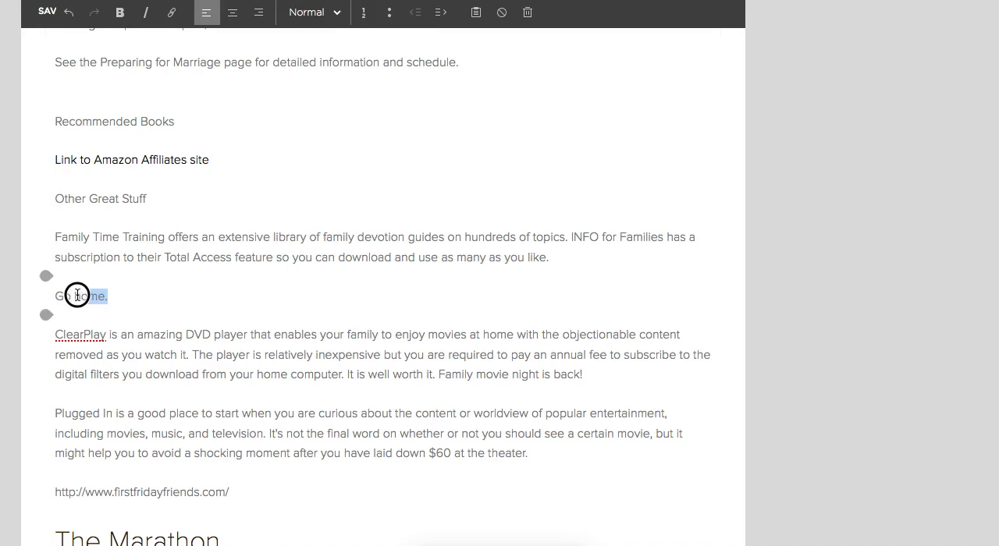
pyautogui.click(171, 12)
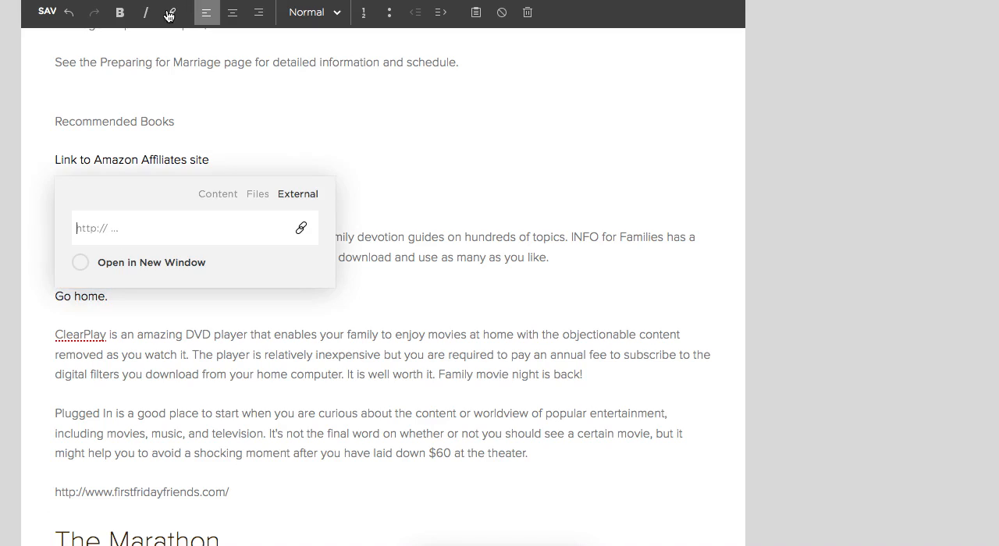
pyautogui.click(219, 195)
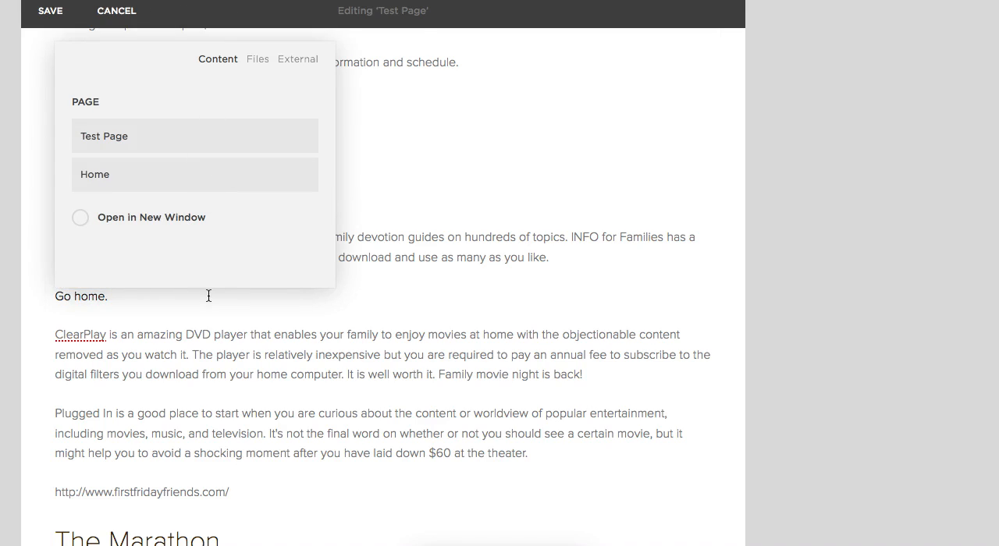
pyautogui.click(102, 178)
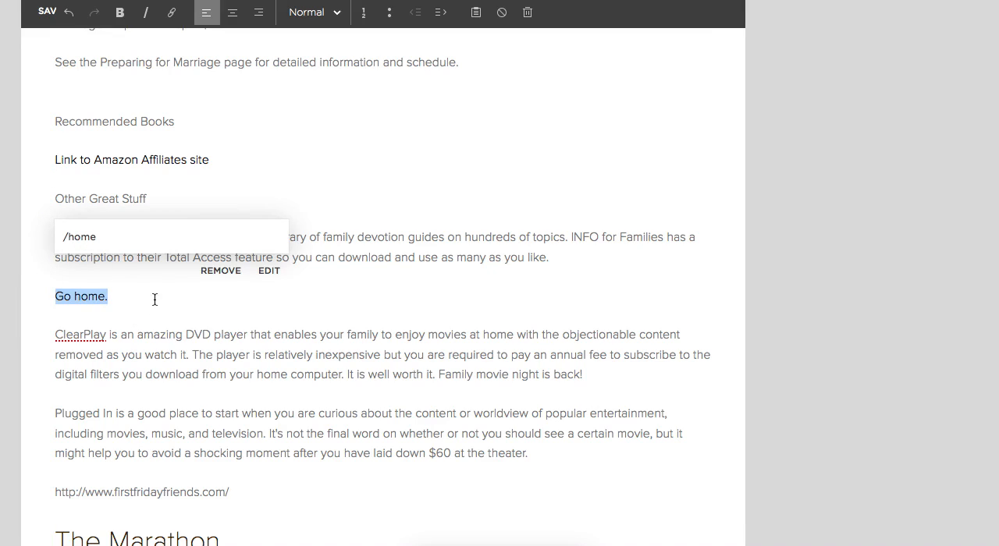
pyautogui.click(412, 380)
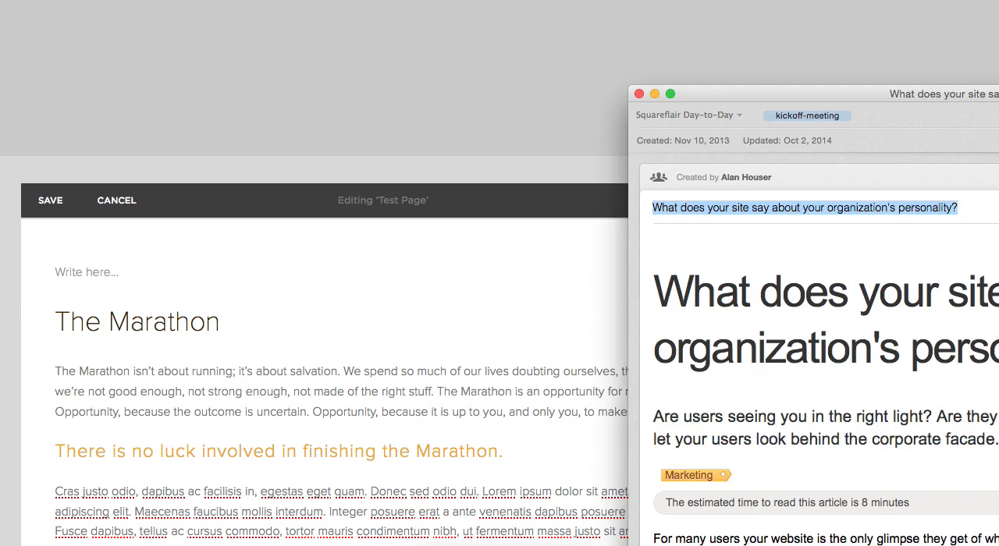
# Switch to the Evernote note "What does your site say about your organization's personality?" and examine its headings, body text, links and images.
pyautogui.moveTo(991, 94); pyautogui.dragTo(367, 0)
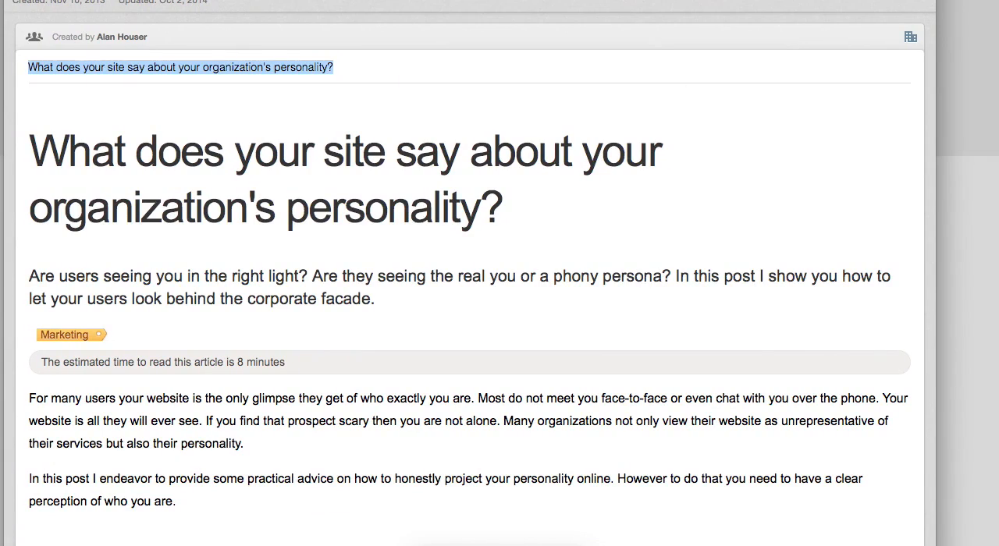
pyautogui.scroll(-1, 721, 476)
pyautogui.click(370, 192)
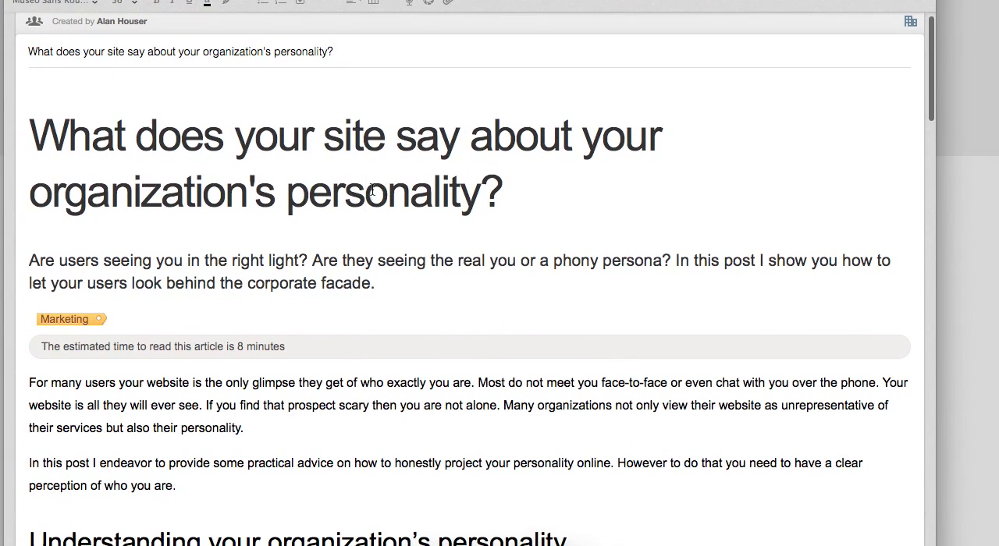
pyautogui.click(386, 136)
pyautogui.click(325, 144)
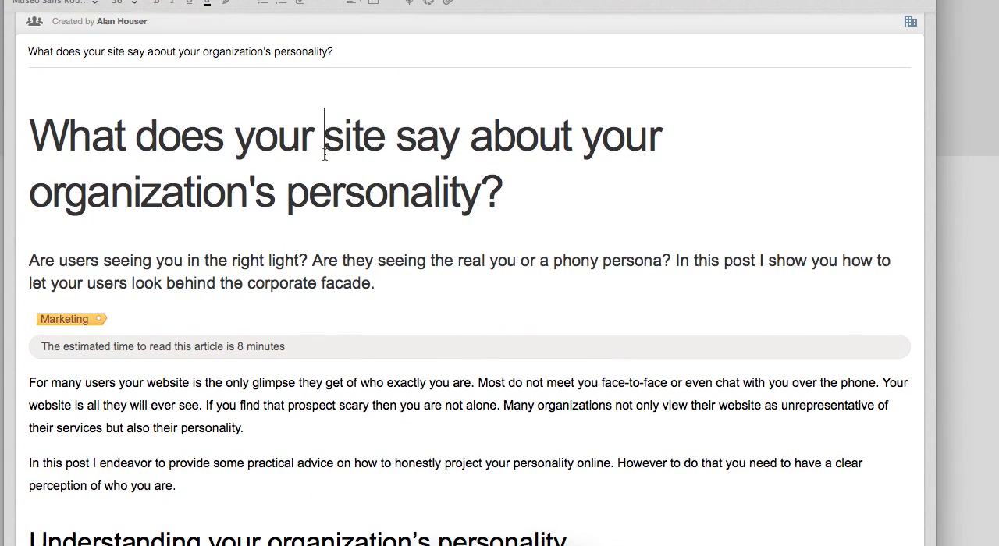
pyautogui.scroll(-5, 303, 264)
pyautogui.click(171, 157)
pyautogui.scroll(-1, 207, 196)
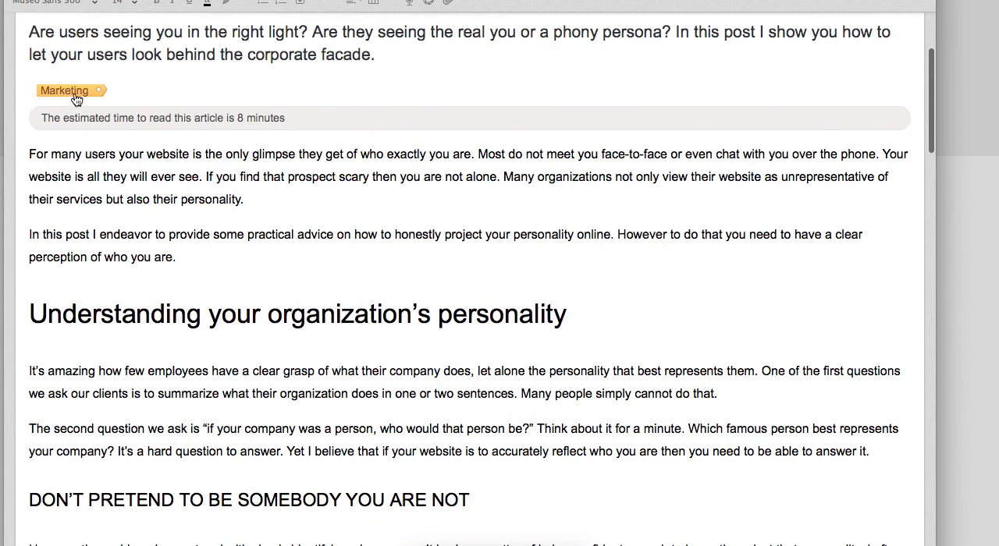
pyautogui.scroll(-4, 215, 222)
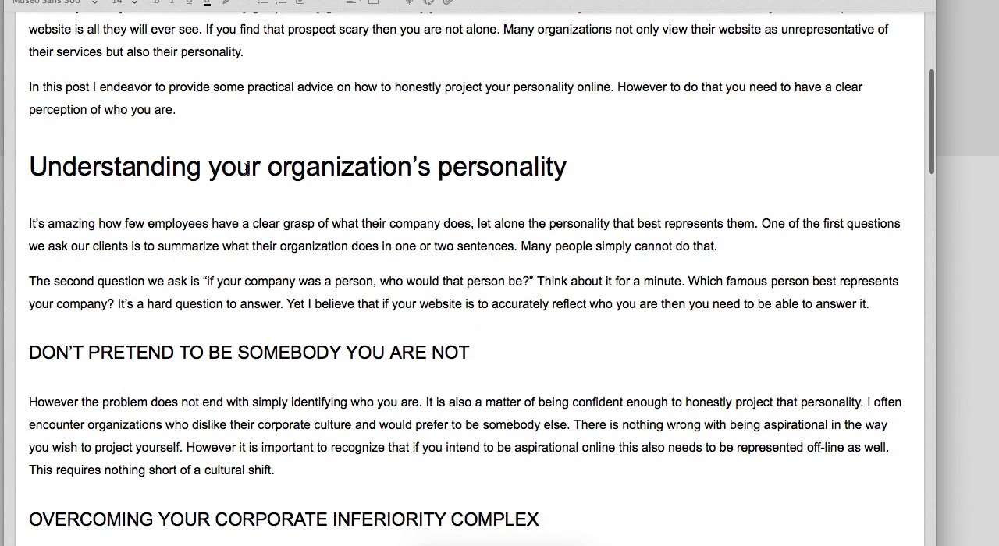
pyautogui.doubleClick(234, 166)
pyautogui.scroll(-3, 245, 170)
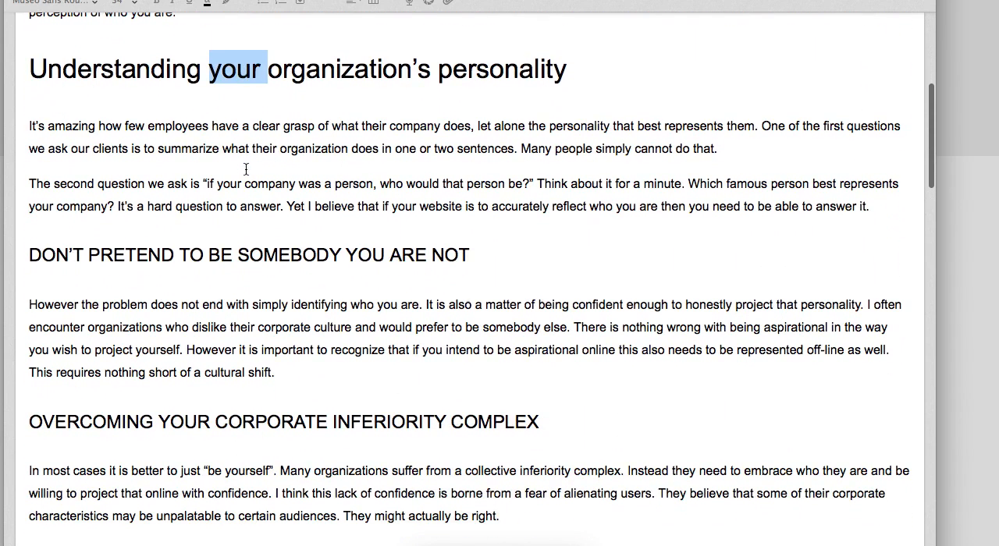
pyautogui.doubleClick(238, 255)
pyautogui.scroll(-20, 273, 250)
pyautogui.scroll(-20, 318, 248)
pyautogui.scroll(-20, 328, 258)
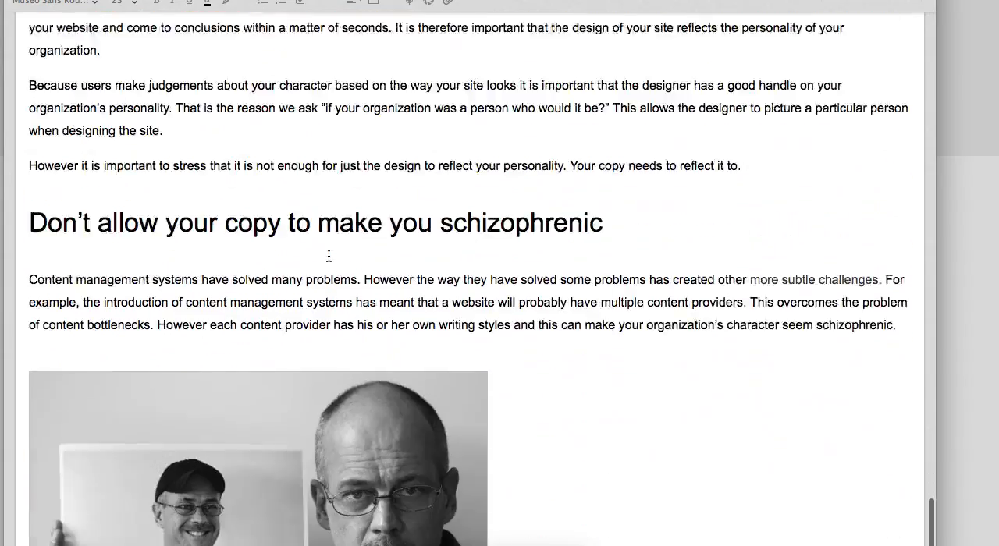
pyautogui.scroll(20, 329, 256)
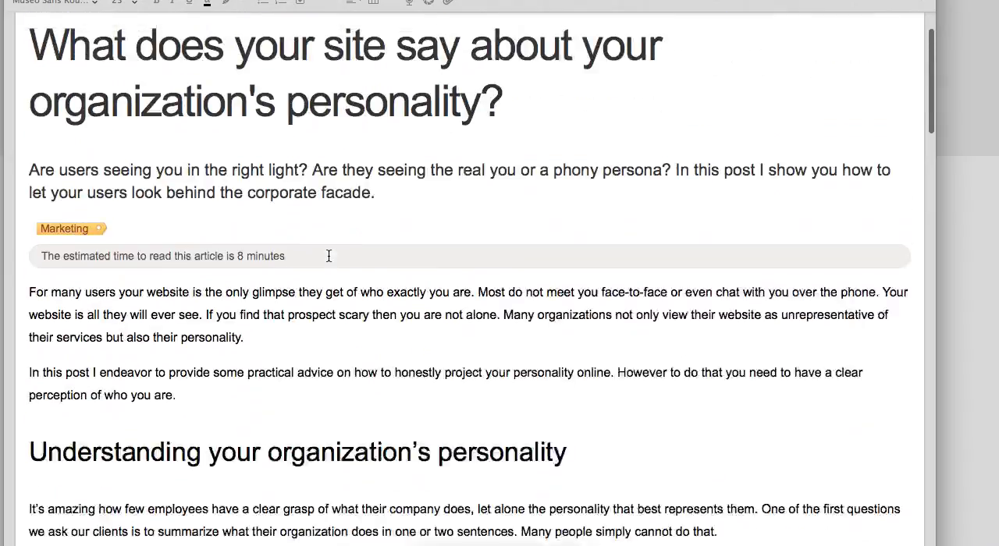
pyautogui.scroll(3, 328, 256)
pyautogui.click(496, 276)
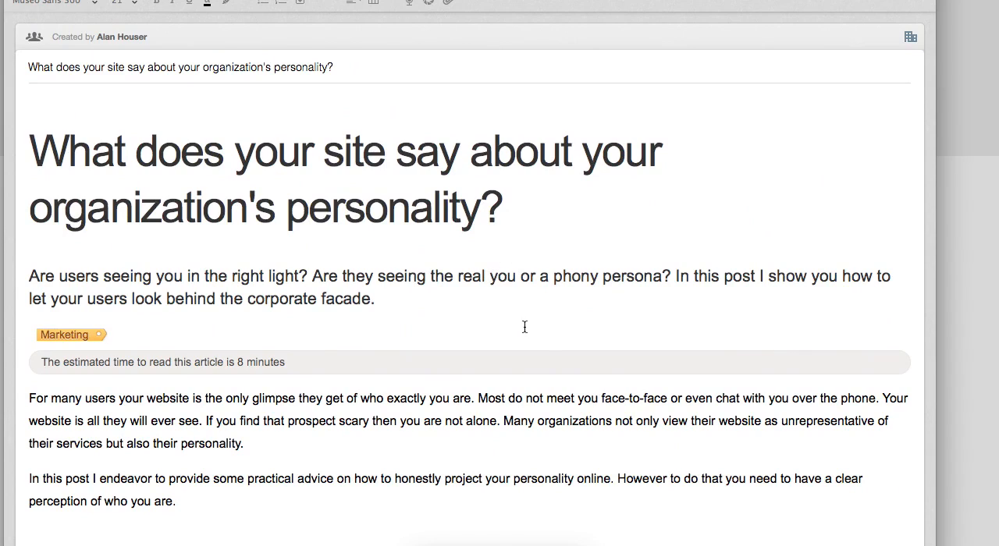
pyautogui.click(492, 152)
pyautogui.scroll(2, 334, 124)
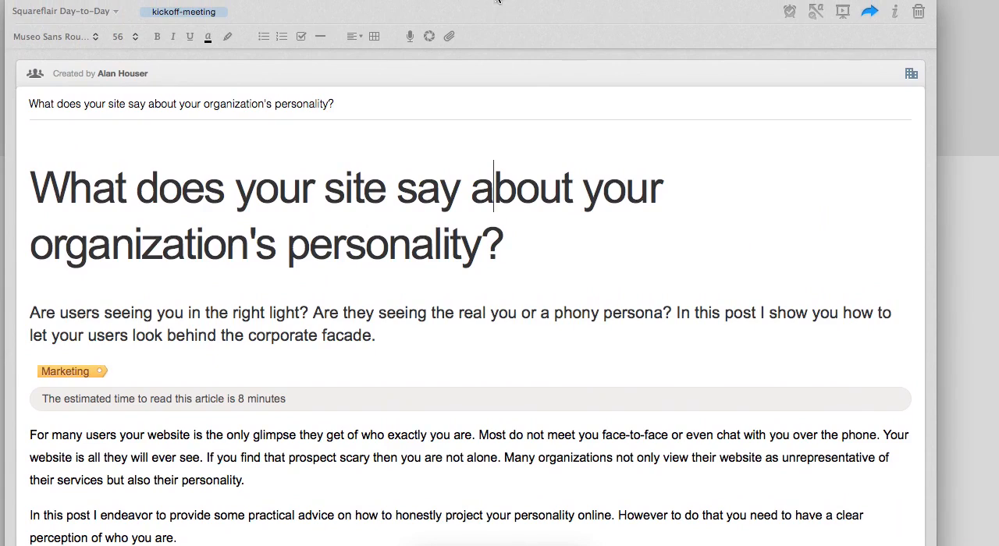
# Check the font size of the note's title and body text, and copy the entire note.
pyautogui.click(236, 192)
pyautogui.click(115, 38)
pyautogui.click(269, 209)
pyautogui.click(169, 431)
pyautogui.click(312, 231)
pyautogui.press('super+a')
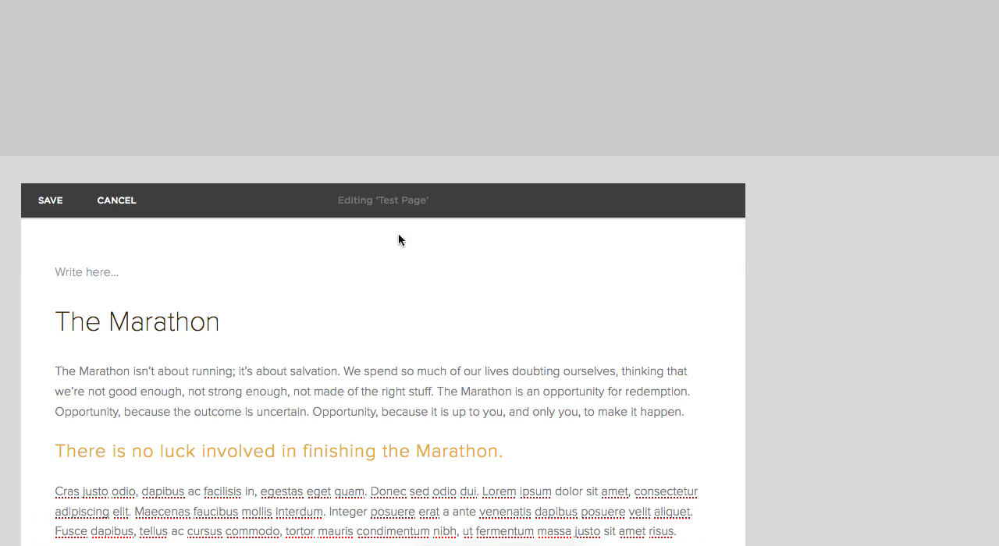
# Save Test Page in Squarespace and add a page named "Evernote Formatting Example" to the Not Linked section.
pyautogui.click(50, 200)
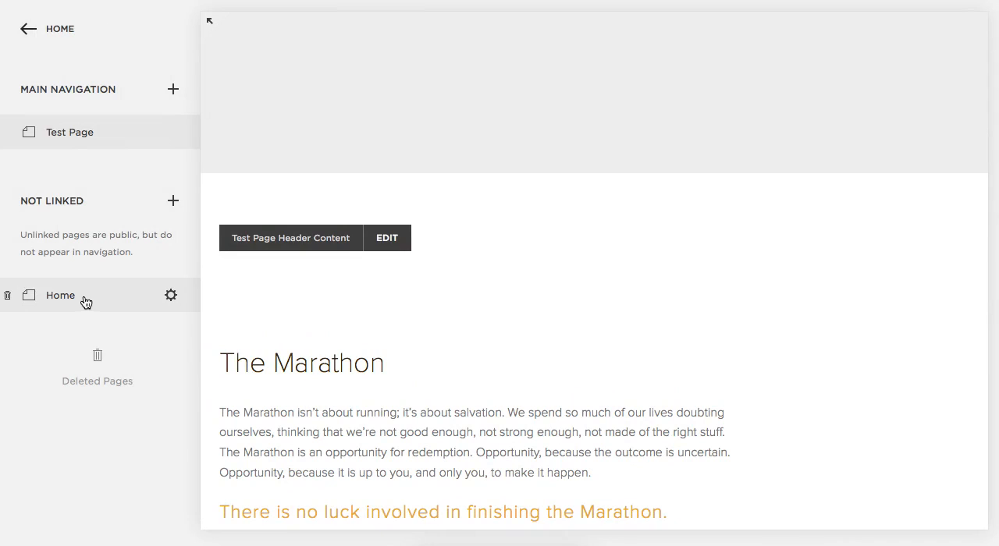
pyautogui.click(172, 205)
pyautogui.click(263, 283)
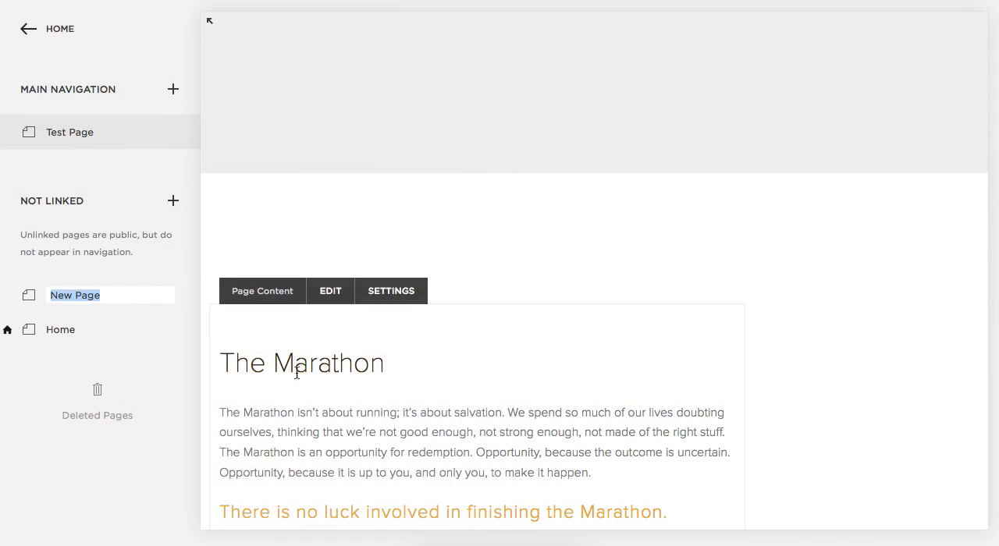
pyautogui.write('E')
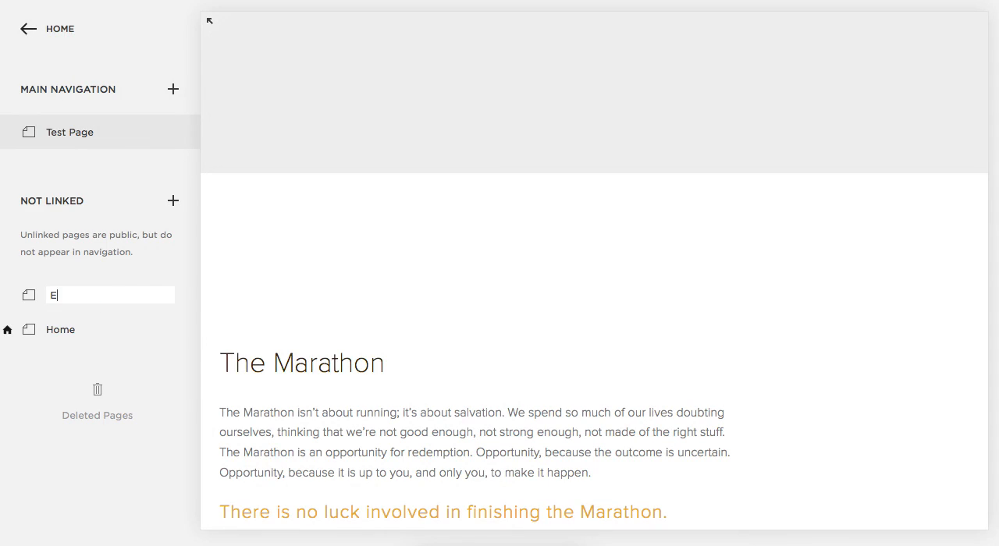
pyautogui.write('vernote Formatting')
pyautogui.write(' Example')
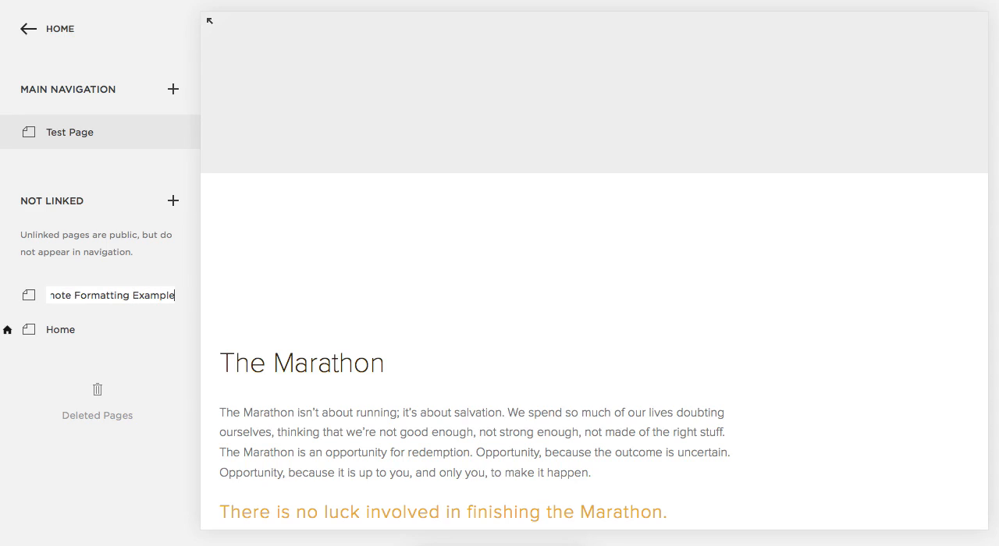
pyautogui.press('Return')
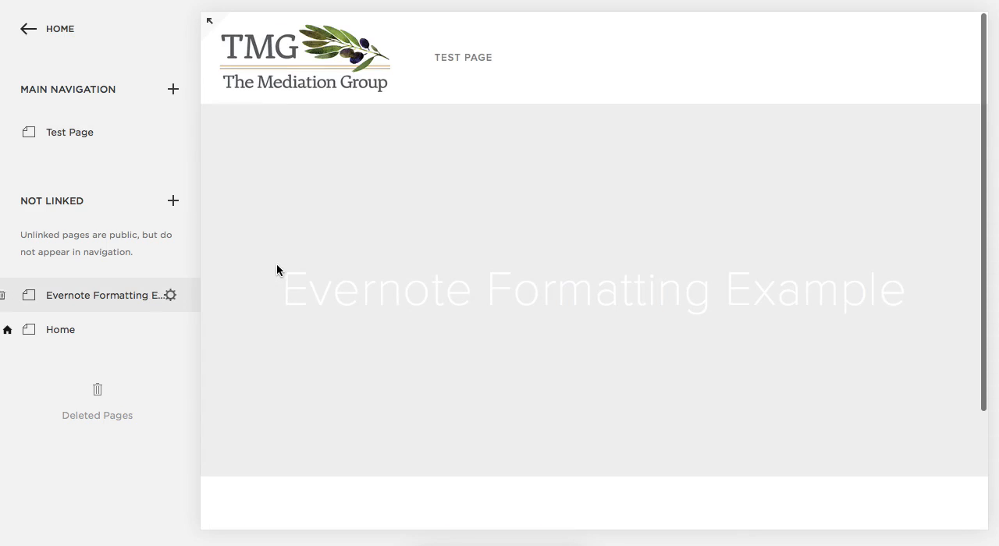
# Open the page content of Evernote Formatting Example for editing and insert the copied note text.
pyautogui.scroll(-5, 788, 355)
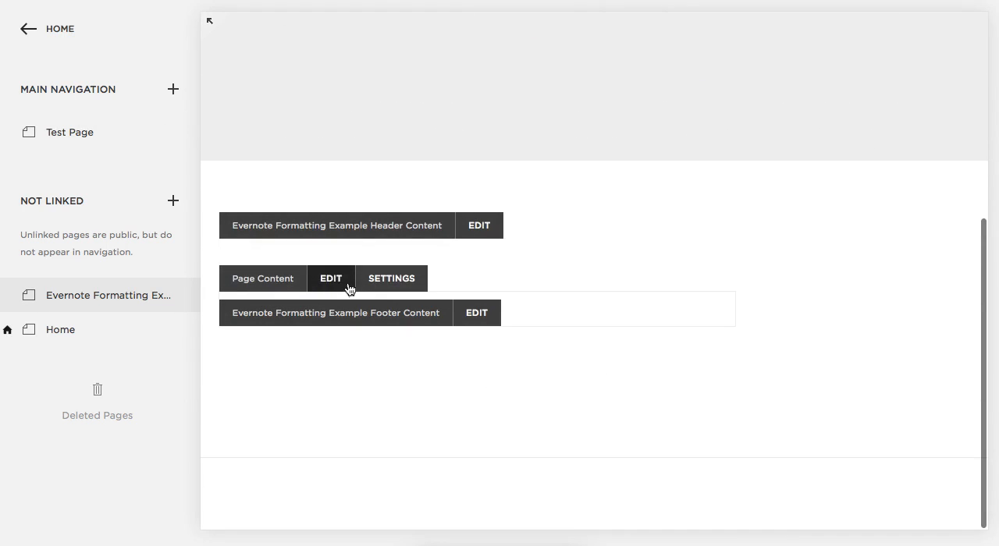
pyautogui.click(333, 281)
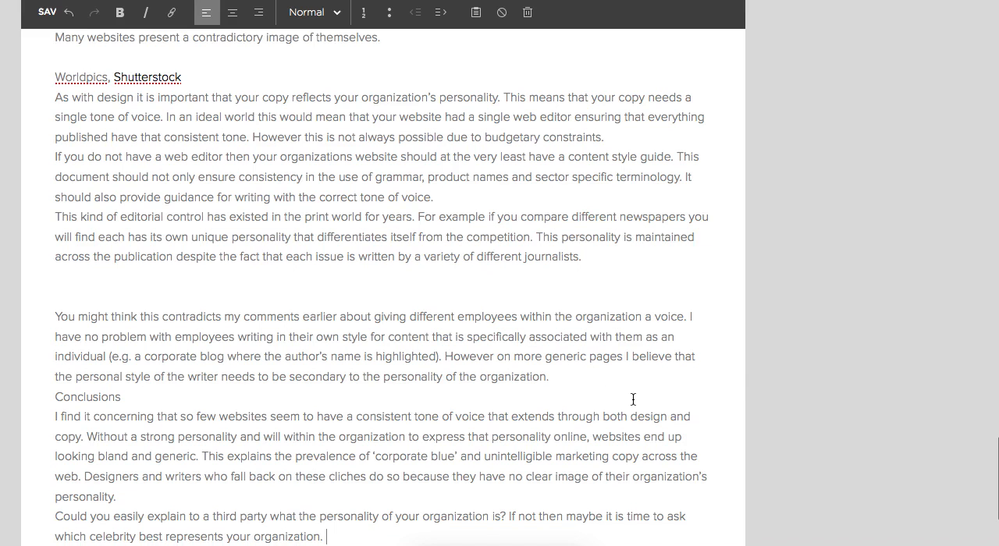
# Set off the headings "DON'T PRETEND TO BE SOMEBODY YOU ARE NOT" and "OVERCOMING YOUR CORPORATE INFERIORITY COMPLEX" from adjacent paragraphs with paragraph breaks.
pyautogui.scroll(20, 658, 390)
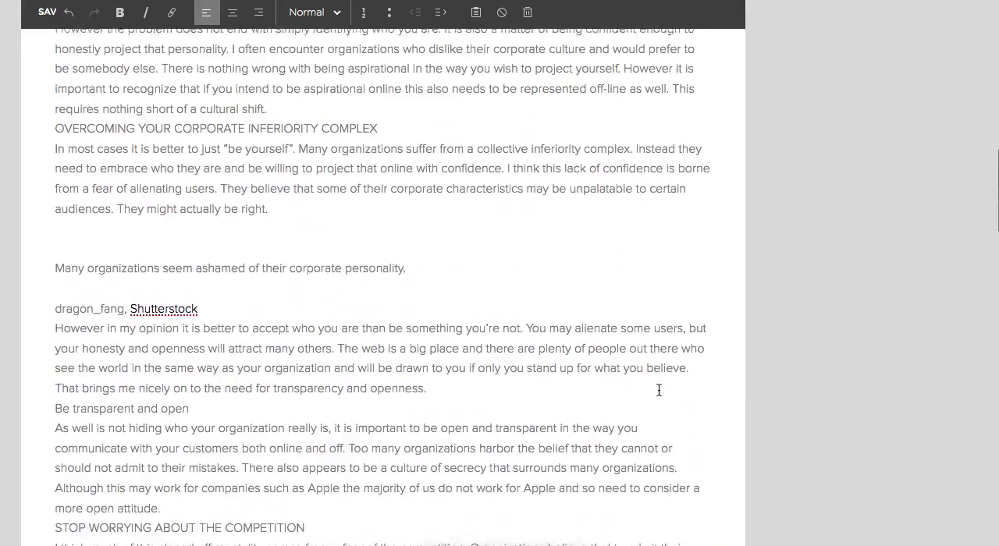
pyautogui.scroll(5, 658, 390)
pyautogui.scroll(-5, 658, 390)
pyautogui.click(490, 263)
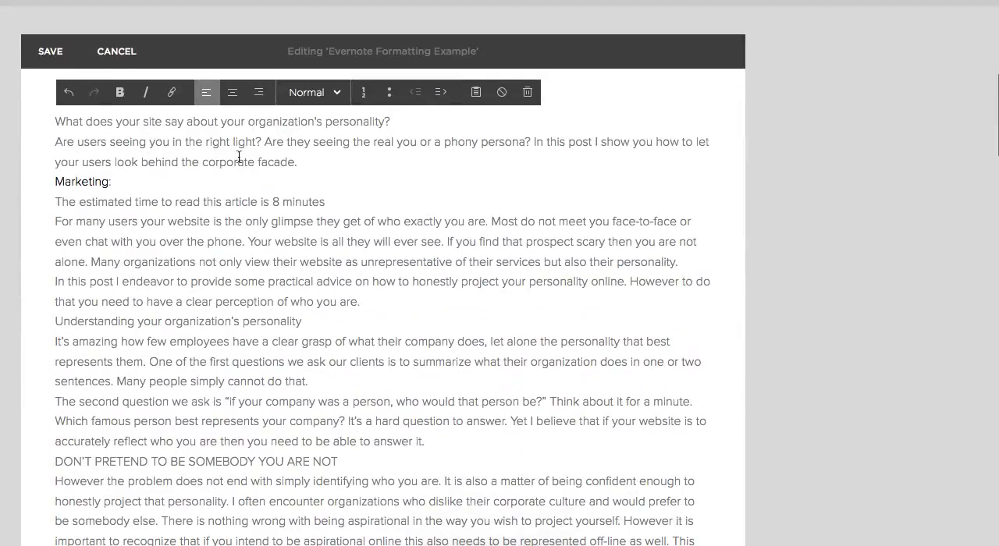
pyautogui.scroll(-5, 158, 220)
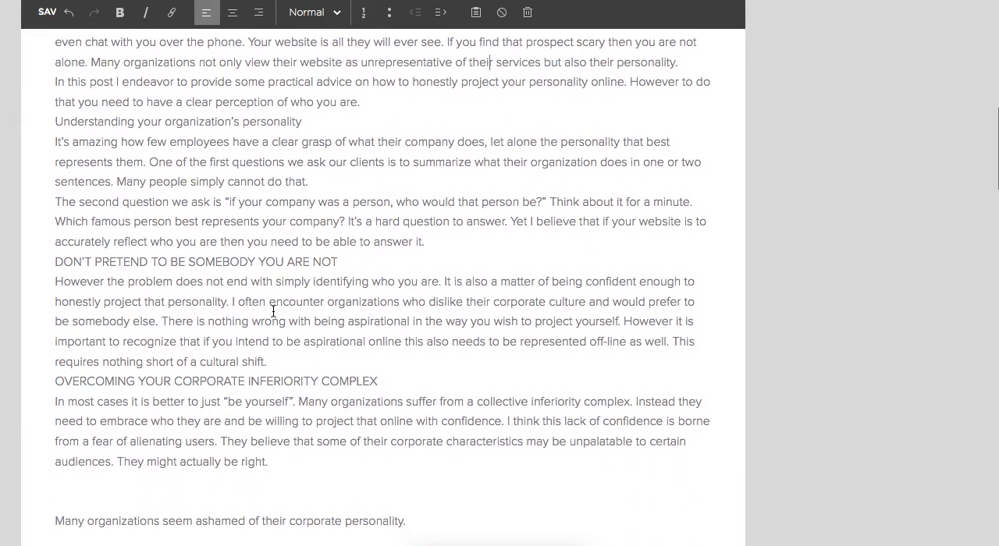
pyautogui.click(57, 260)
pyautogui.press('BackSpace')
pyautogui.press('Return')
pyautogui.press('Return')
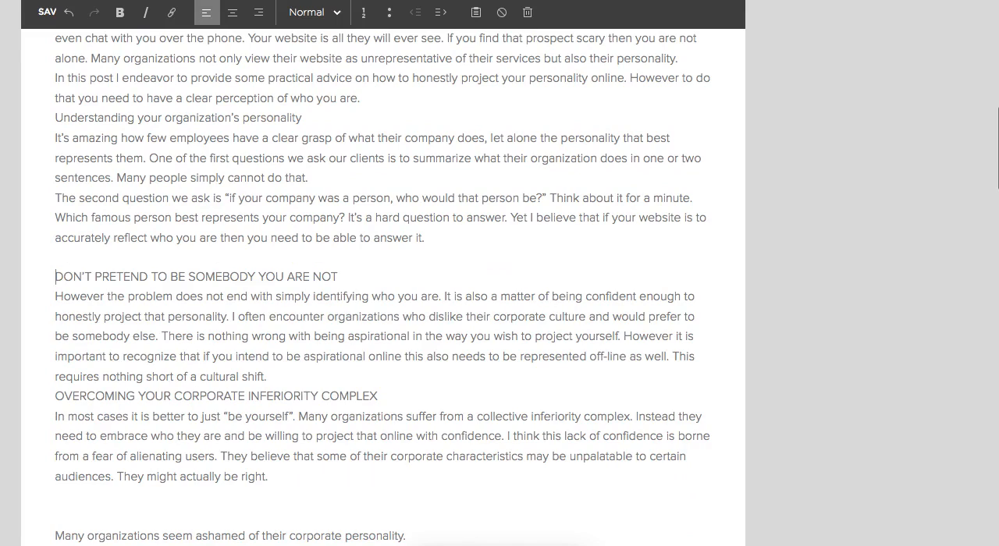
pyautogui.press('Return')
pyautogui.press('Return')
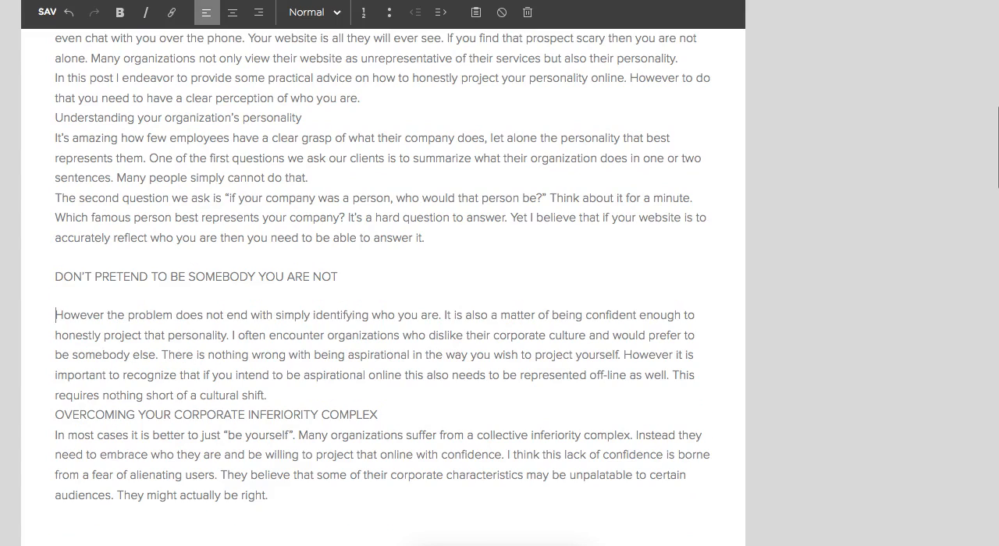
pyautogui.press('BackSpace')
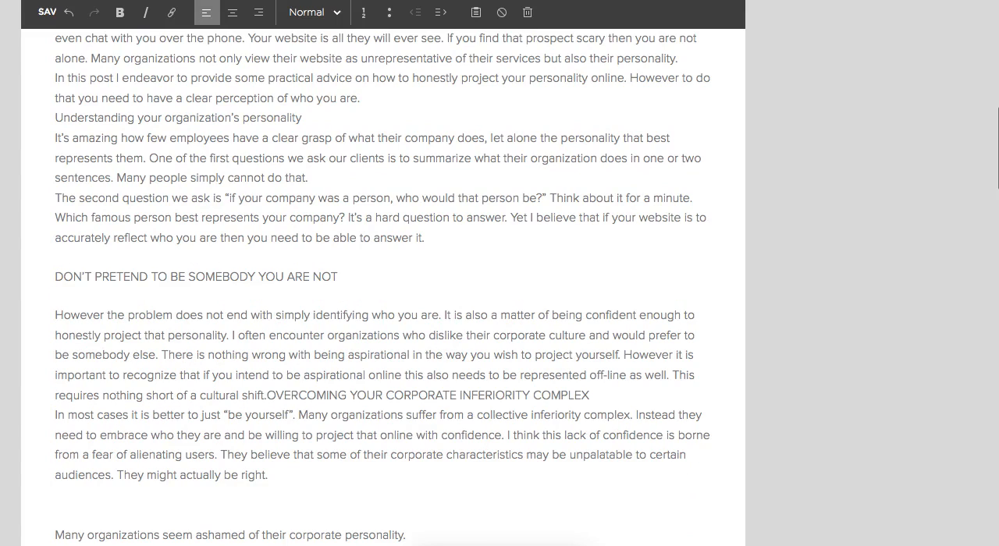
pyautogui.press('Return')
pyautogui.press('Return')
# Remove the text block from the page and insert the copied note into an empty block using Paste as Plain Text.
pyautogui.scroll(5, 226, 188)
pyautogui.click(526, 266)
pyautogui.click(587, 312)
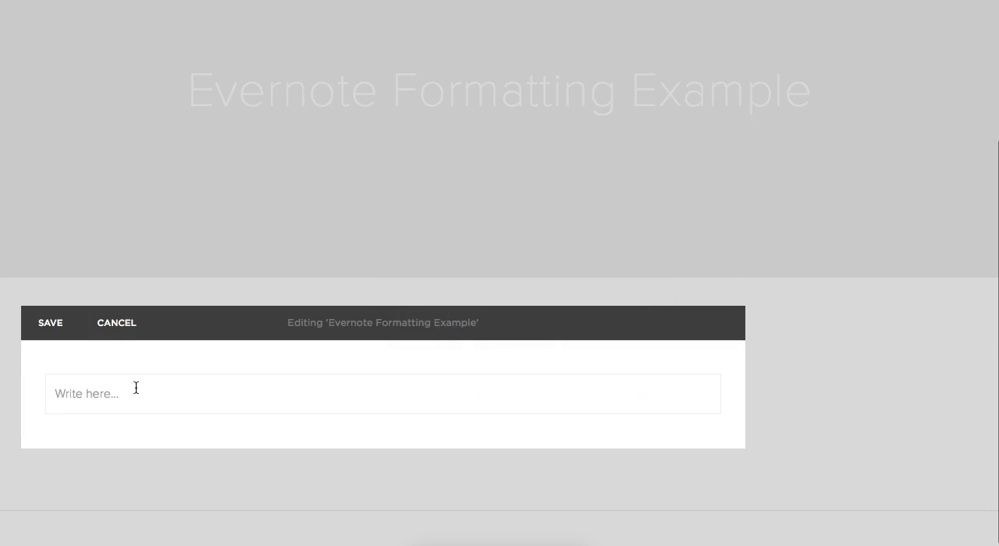
pyautogui.click(96, 399)
pyautogui.click(476, 365)
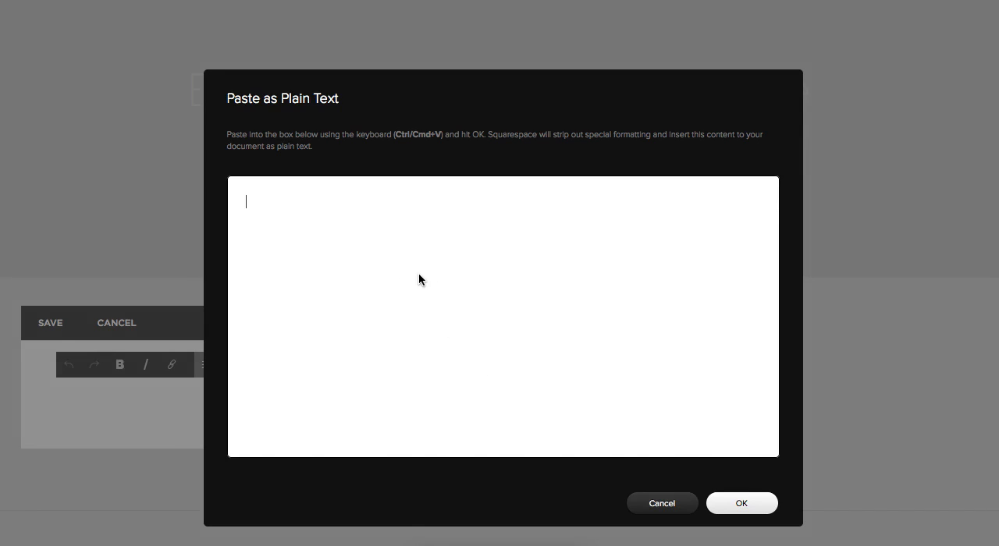
pyautogui.hotkey('ctrl', 'v')
pyautogui.click(742, 503)
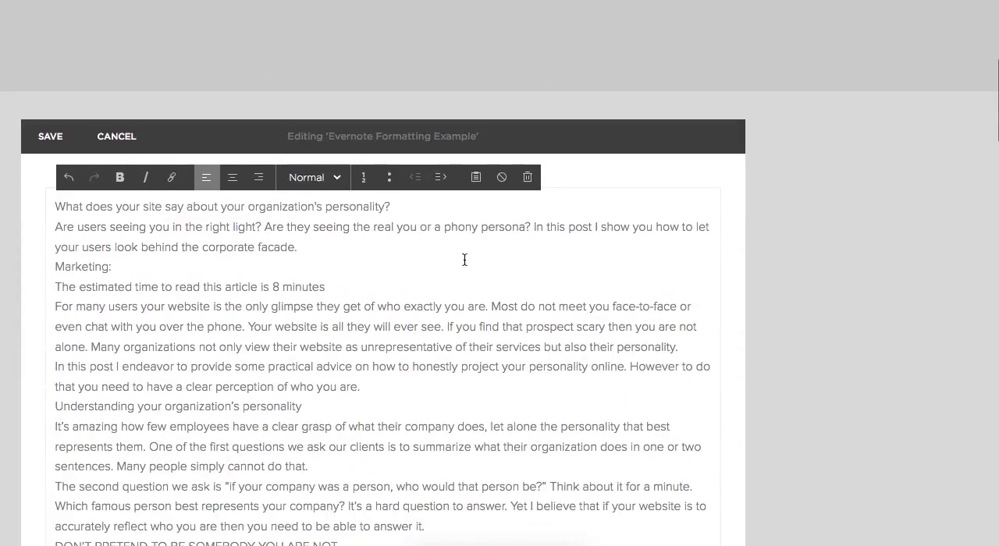
# Try adding blank lines below the title line of the plain-text version, and undo them.
pyautogui.click(421, 205)
pyautogui.press('Return')
pyautogui.press('Return')
pyautogui.click(460, 280)
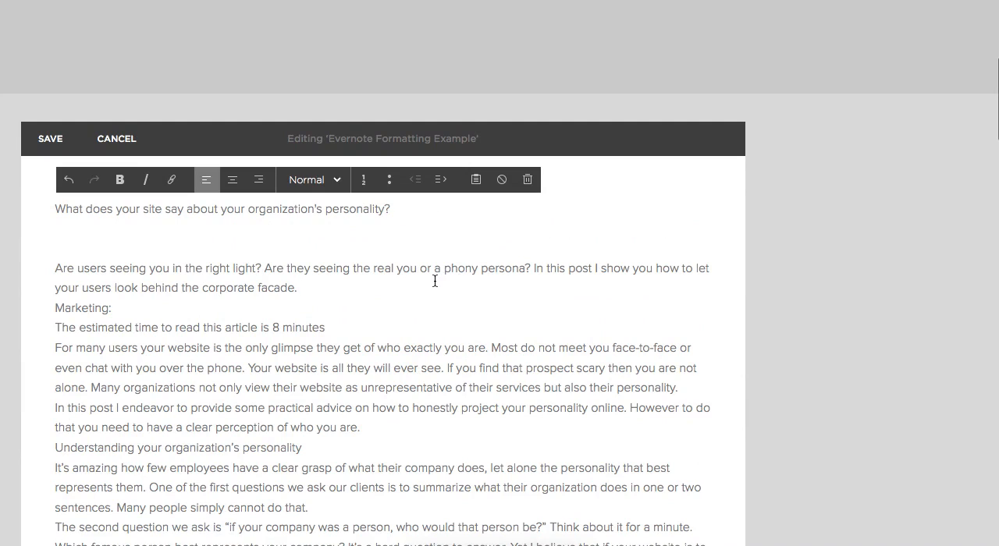
pyautogui.press('super+z')
pyautogui.click(433, 282)
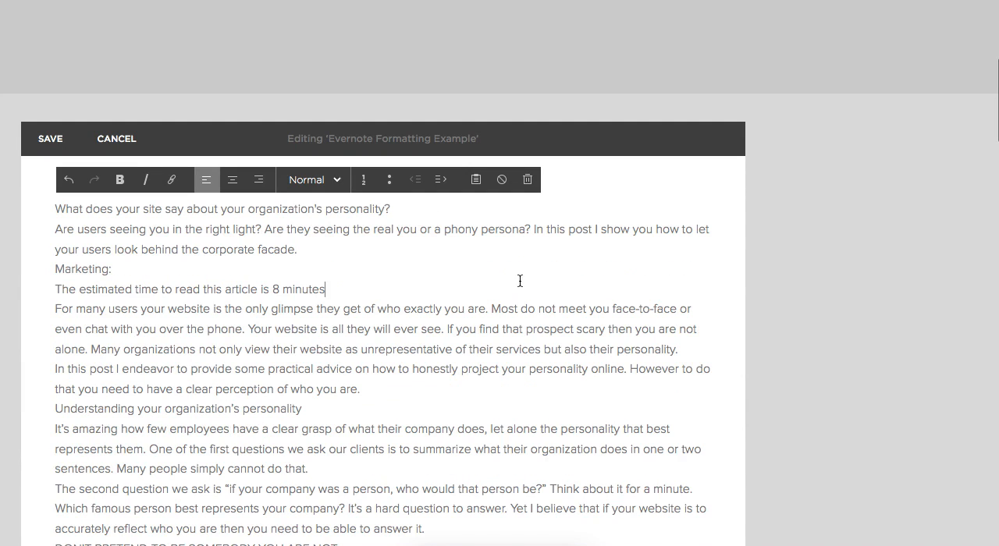
# Remove the plain-text block and insert the copied Evernote text directly into the empty text block.
pyautogui.click(526, 180)
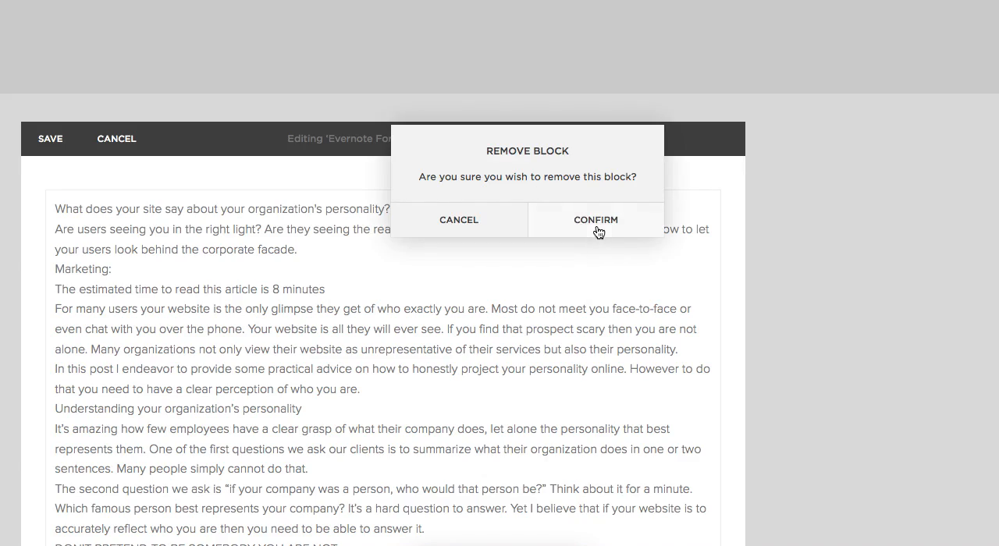
pyautogui.click(598, 228)
pyautogui.click(148, 390)
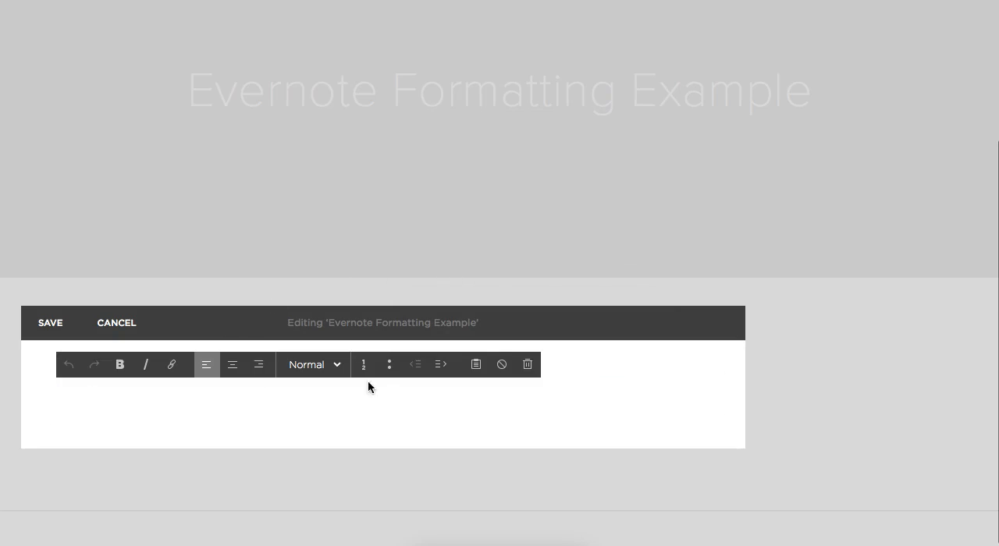
pyautogui.press('super+v')
# Select the entire inserted note text and apply Remove Format to it.
pyautogui.scroll(20, 581, 282)
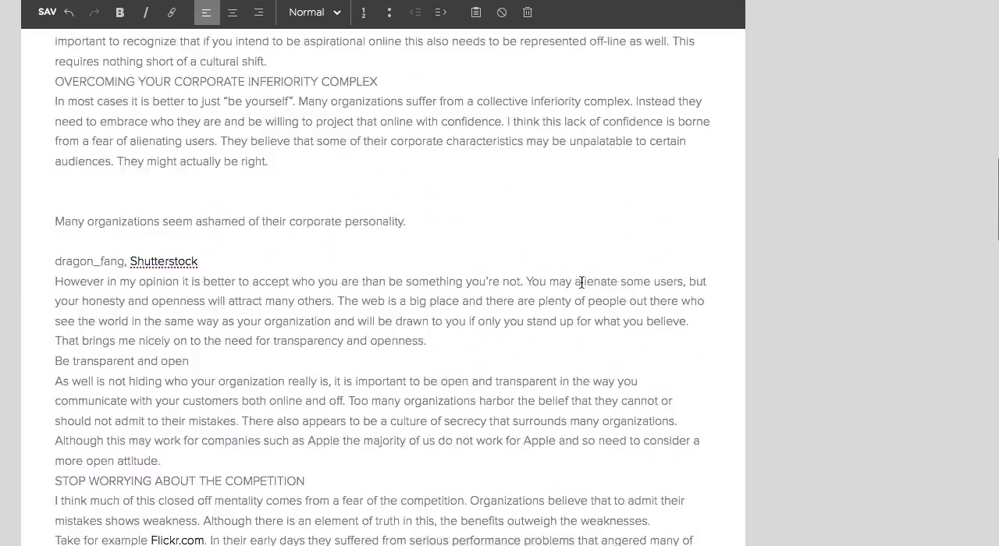
pyautogui.scroll(5, 581, 282)
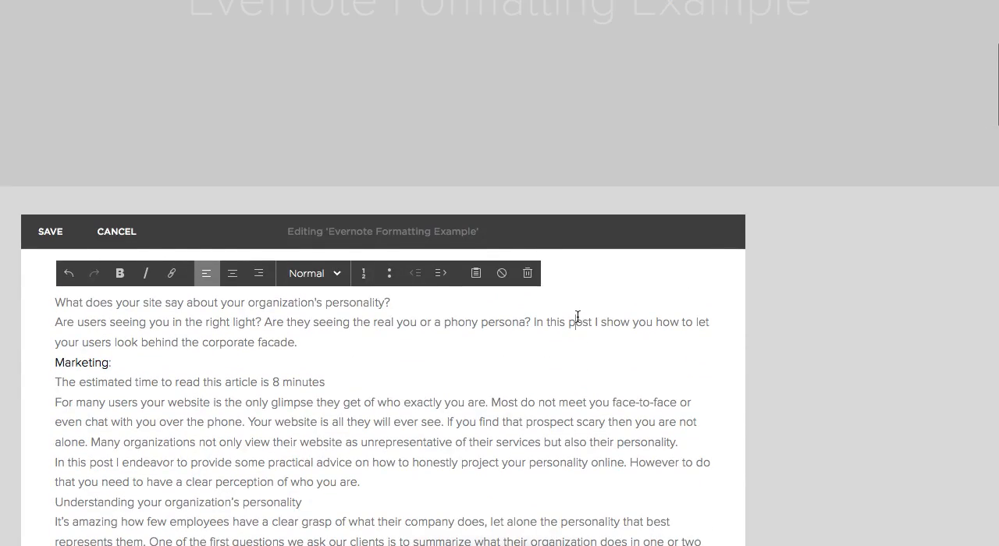
pyautogui.press('super+a')
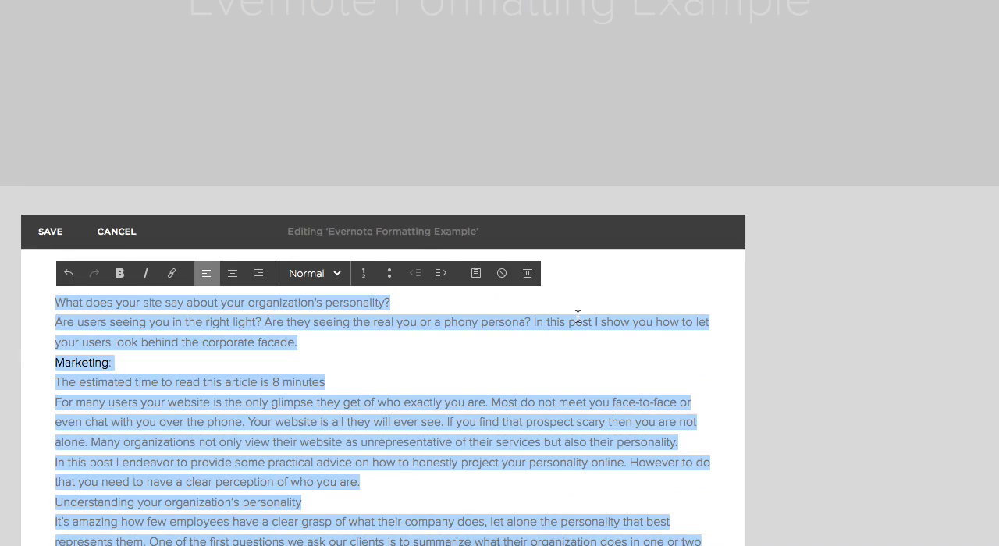
pyautogui.click(501, 273)
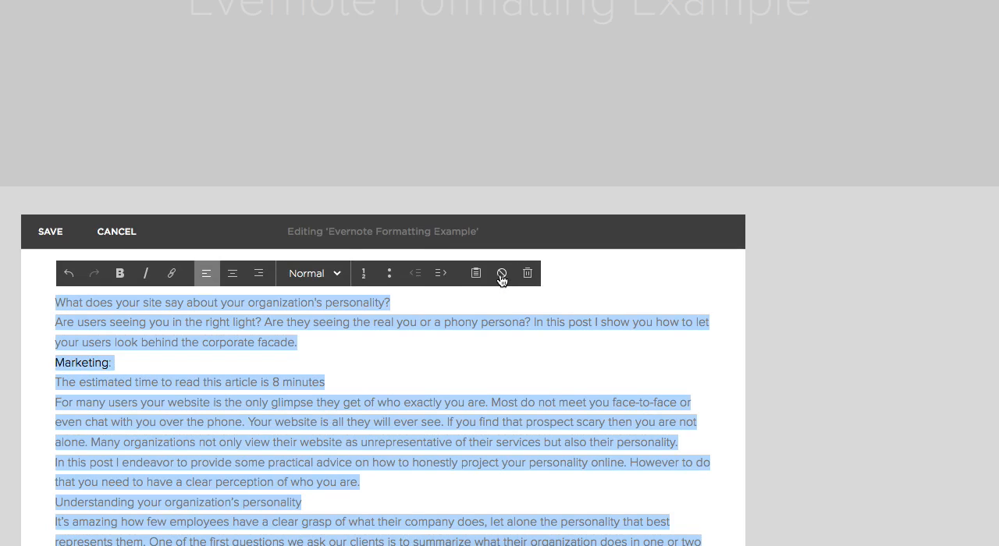
pyautogui.click(469, 336)
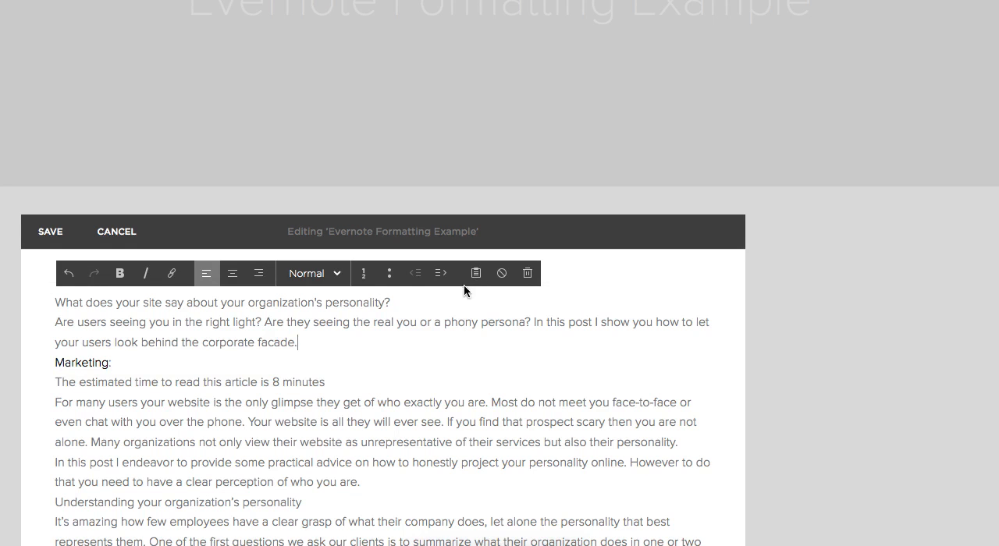
# Separate the line "What does your site say about your organization's personality?" from the intro with a paragraph break and format it as Heading 1.
pyautogui.click(56, 322)
pyautogui.press('BackSpace')
pyautogui.press('Return')
pyautogui.press('Return')
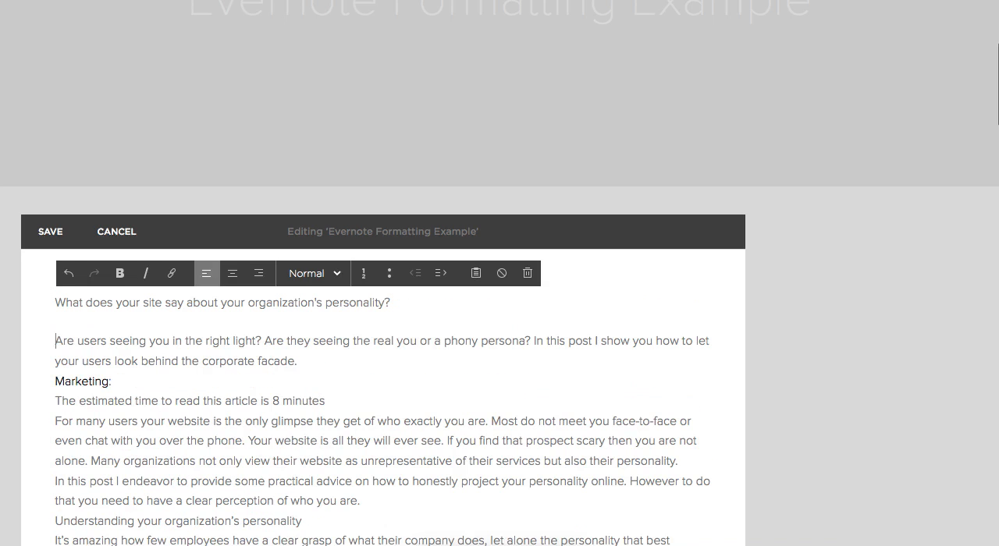
pyautogui.tripleClick(92, 302)
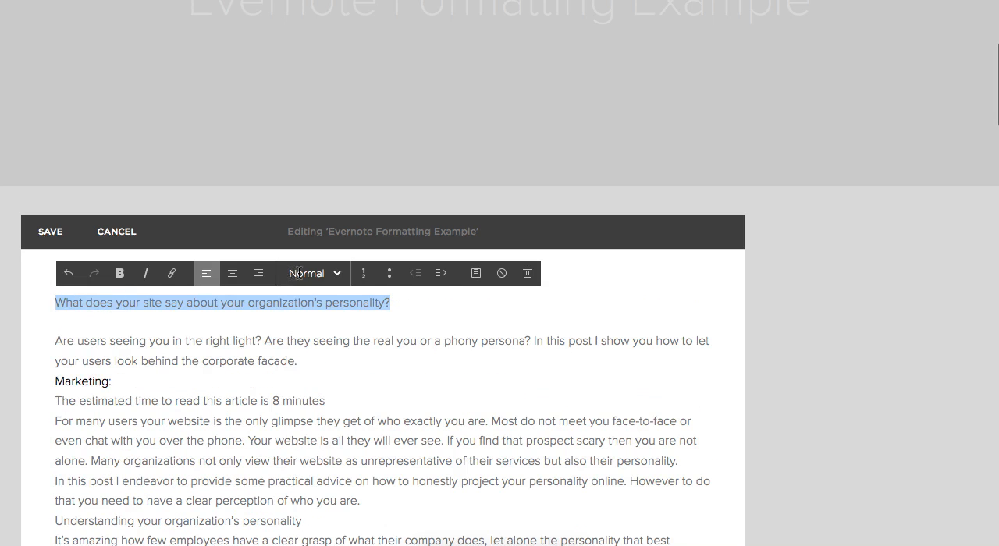
pyautogui.click(301, 273)
pyautogui.click(348, 338)
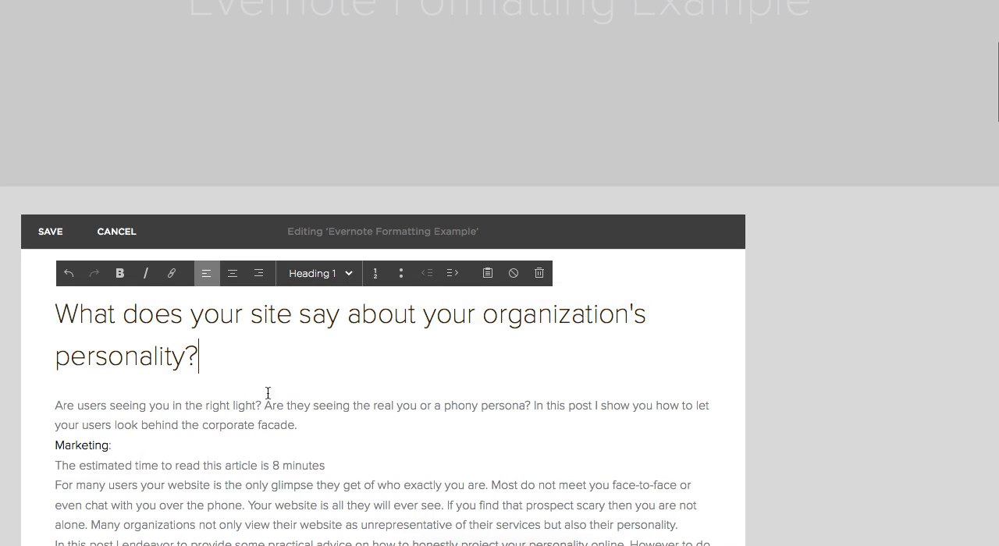
# Replace the line break before "Marketing:" with a paragraph break so it stands apart from the intro.
pyautogui.scroll(-4, 278, 389)
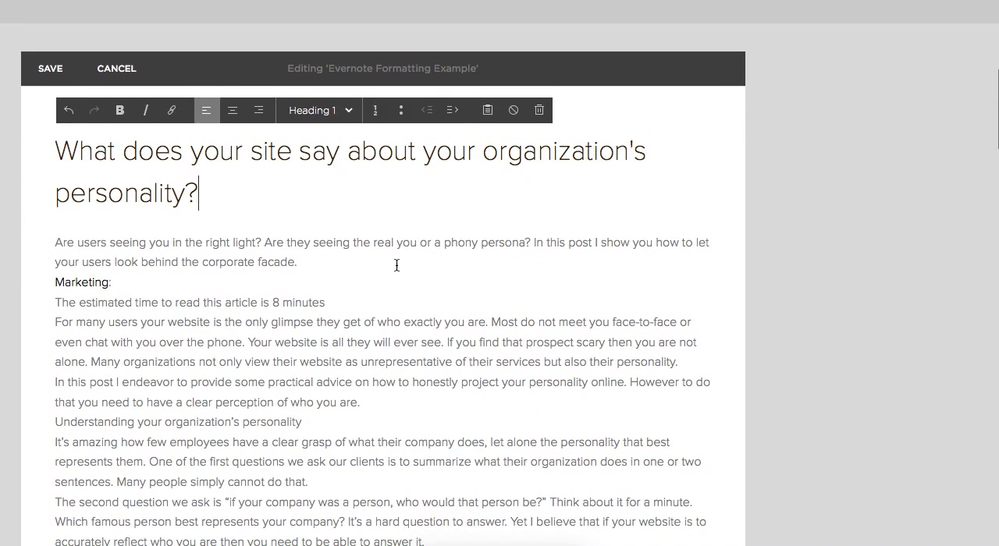
pyautogui.tripleClick(56, 283)
pyautogui.press('BackSpace')
pyautogui.hotkey('ctrl', 'z')
pyautogui.press('Left')
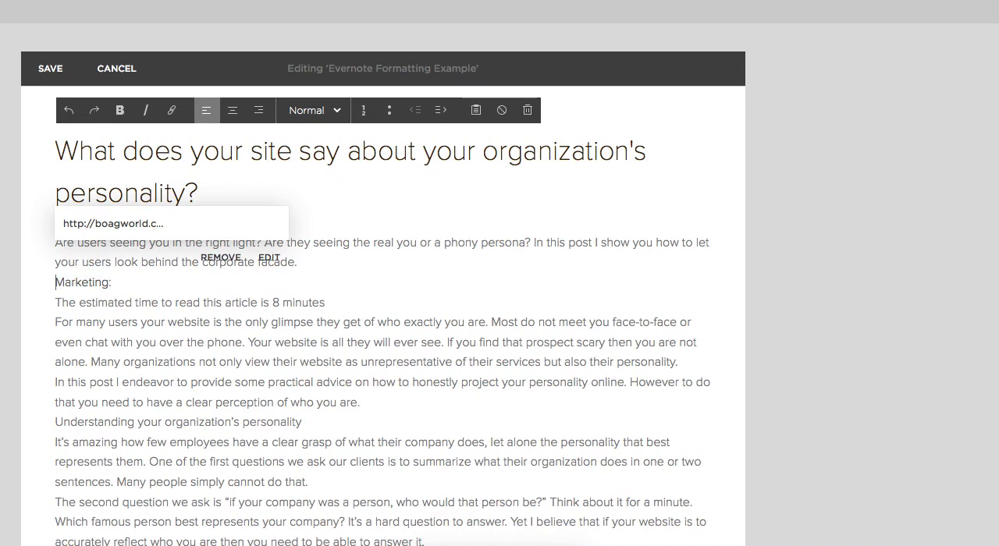
pyautogui.press('BackSpace')
pyautogui.press('Return')
pyautogui.press('Return')
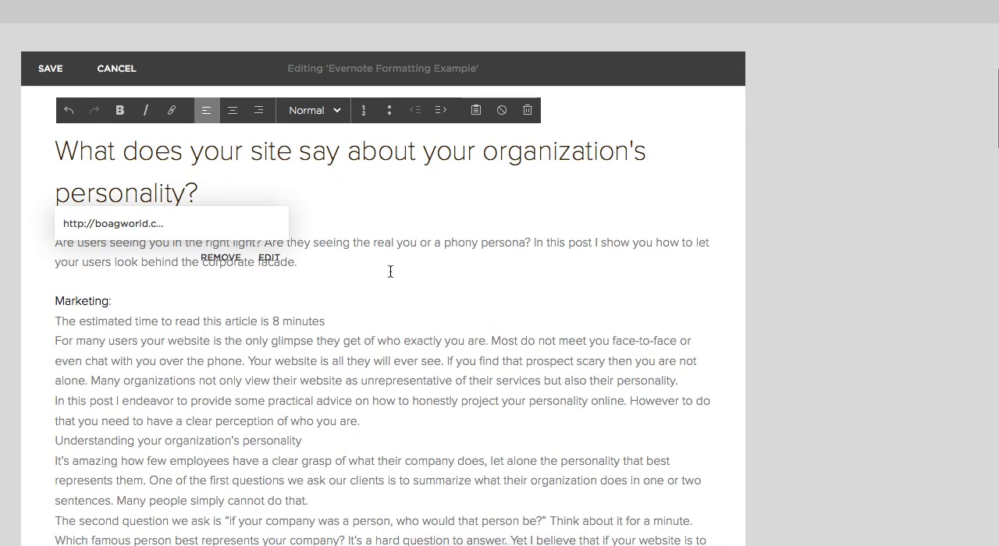
# Delete the "Marketing:" line, keeping the reading-time line as its own paragraph below the intro.
pyautogui.doubleClick(86, 299)
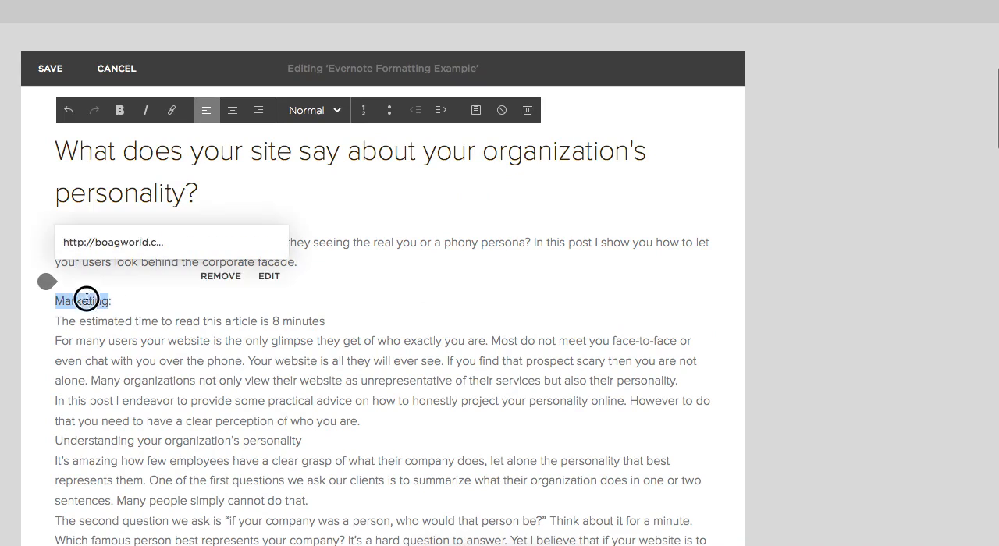
pyautogui.click(162, 296)
pyautogui.moveTo(161, 299); pyautogui.dragTo(4, 303)
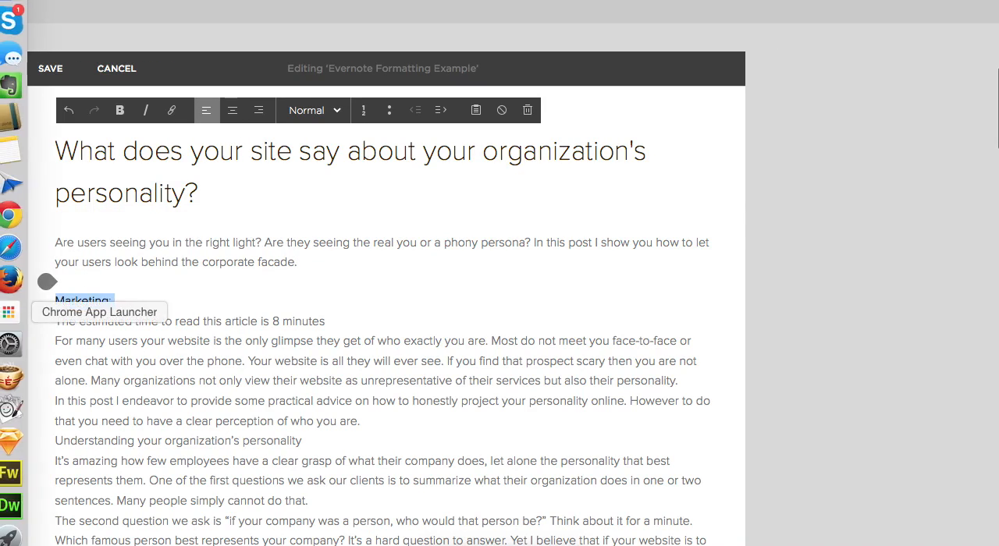
pyautogui.press('BackSpace')
pyautogui.press('BackSpace')
pyautogui.press('Right')
pyautogui.press('Return')
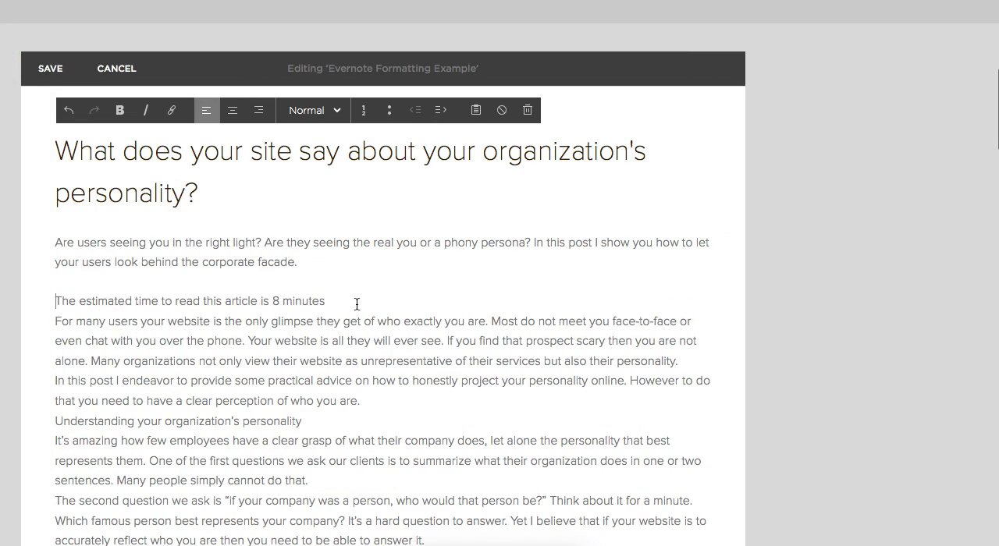
# Add blank lines below "The estimated time to read this article is 8 minutes" and italicize that line.
pyautogui.press('Return')
pyautogui.press('Return')
pyautogui.tripleClick(236, 301)
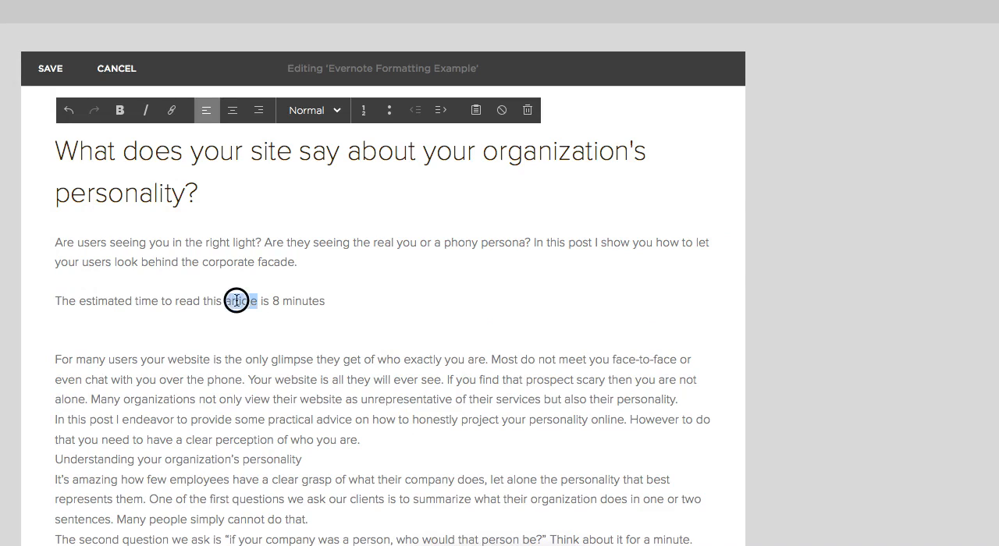
pyautogui.click(145, 110)
pyautogui.click(327, 328)
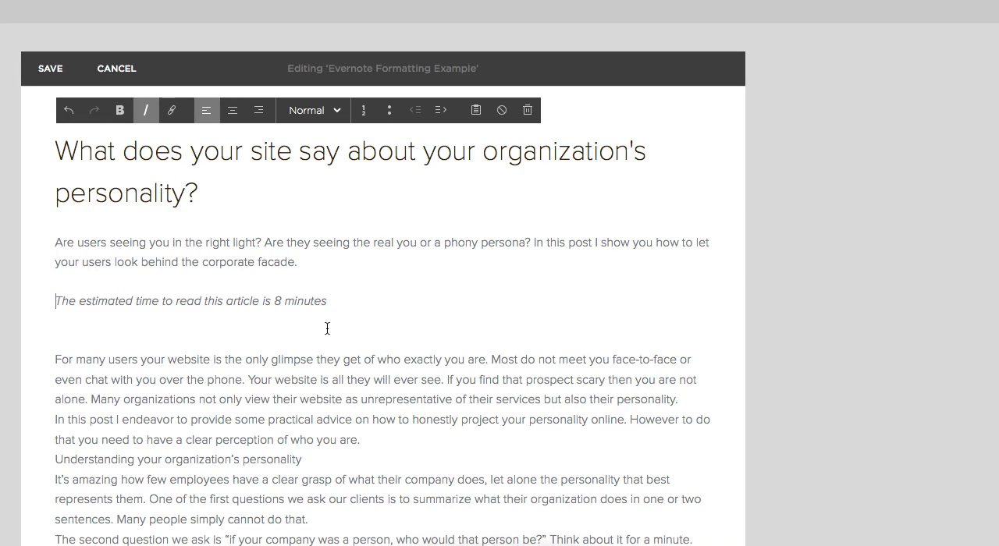
# Remove the extra blank lines below the italic reading-time line and separate it from "For many users" with a single paragraph break.
pyautogui.press('BackSpace')
pyautogui.press('BackSpace')
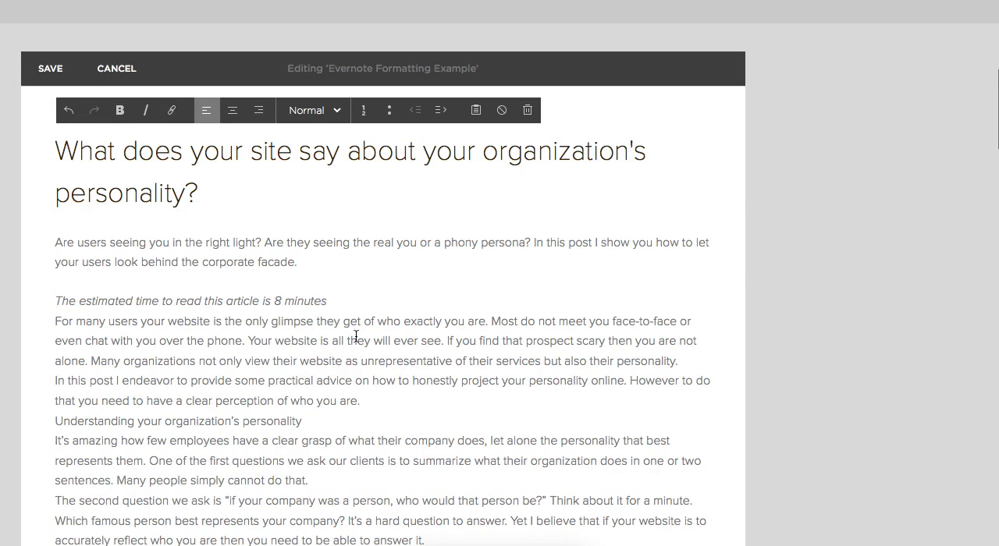
pyautogui.press('Right')
pyautogui.press('BackSpace')
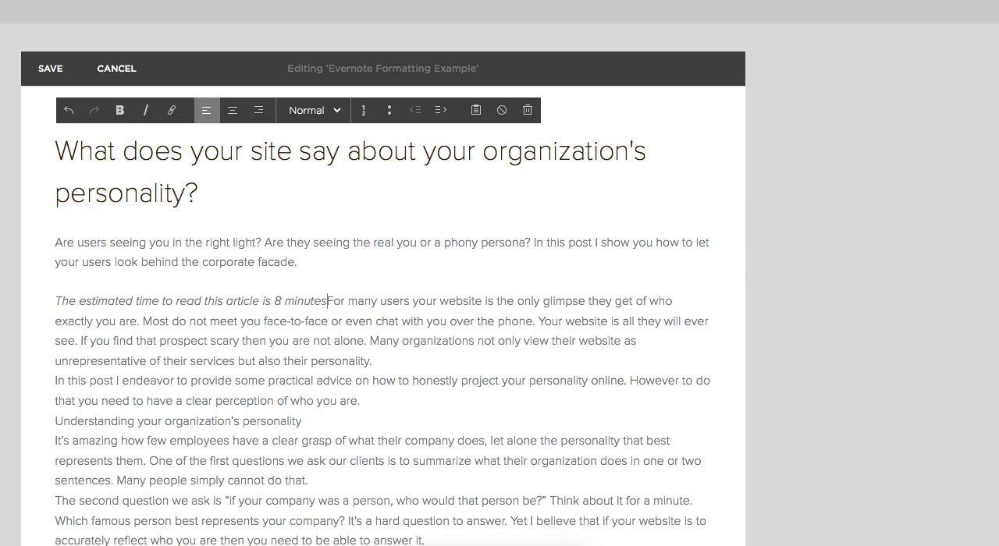
pyautogui.press('Return')
pyautogui.press('Return')
# Set off "Understanding your organization's personality" with paragraph breaks above and below, and format it as Heading 2.
pyautogui.scroll(-1, 437, 401)
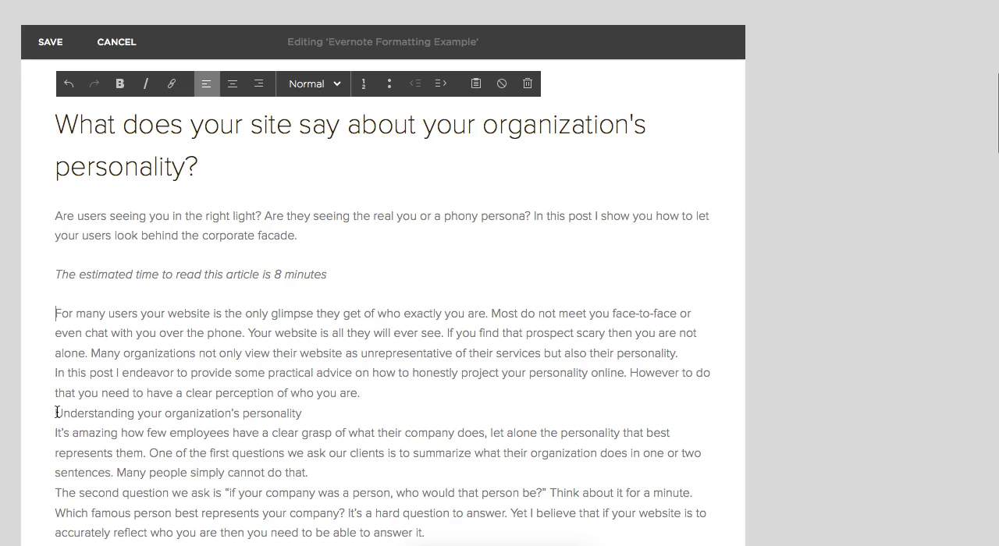
pyautogui.press('Return')
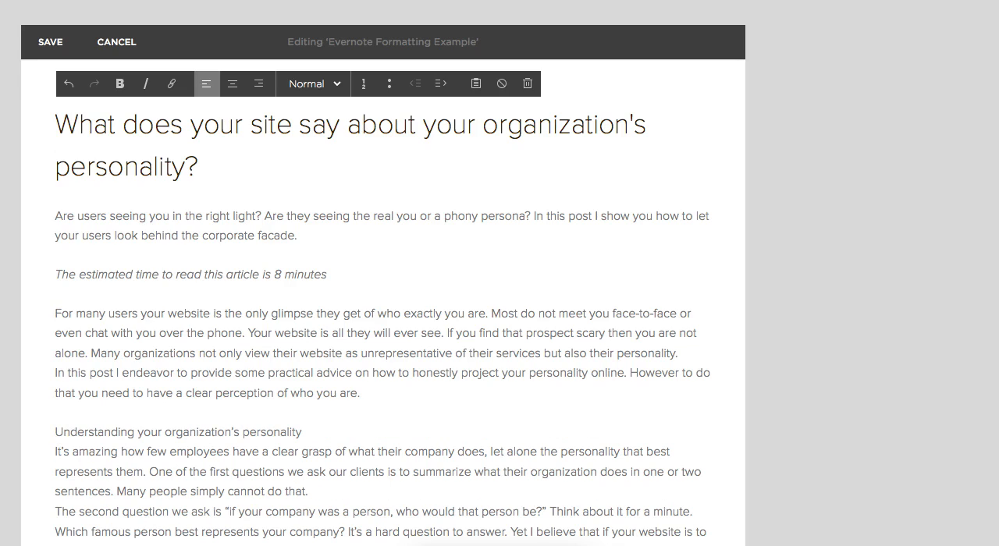
pyautogui.press('Return')
pyautogui.tripleClick(236, 437)
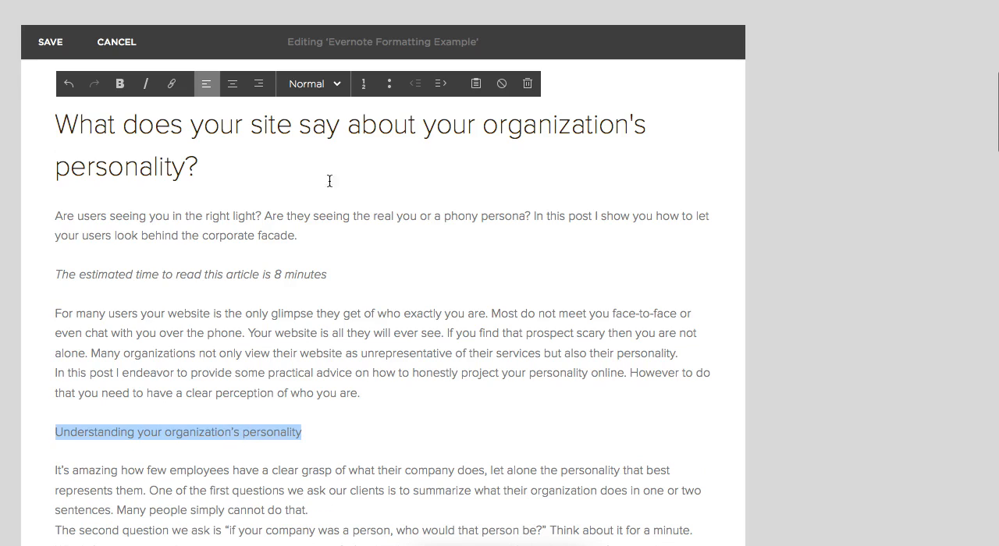
pyautogui.click(312, 83)
pyautogui.click(319, 162)
pyautogui.scroll(-6, 444, 320)
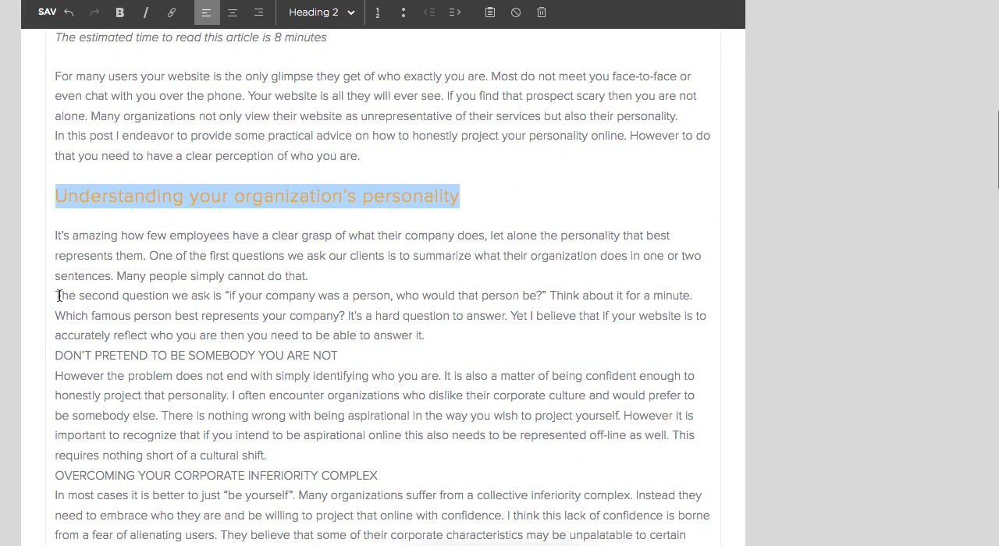
# Add paragraph breaks above "The second question we ask" and both above and below the line "DON'T PRETEND TO BE SOMEBODY YOU ARE NOT".
pyautogui.click(60, 296)
pyautogui.press('Return')
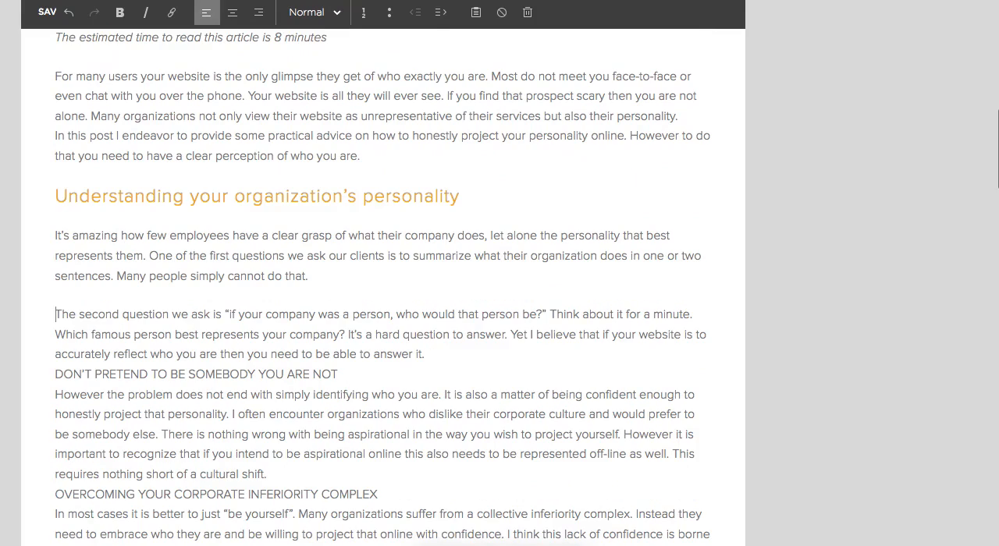
pyautogui.press('Return')
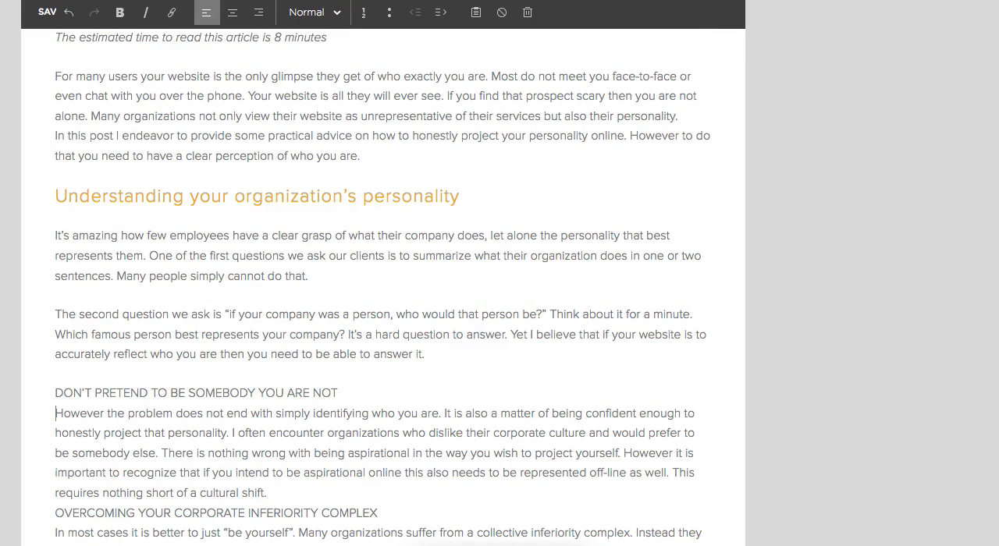
pyautogui.press('Return')
# Format the line "DON'T PRETEND TO BE SOMEBODY YOU ARE NOT" as Heading 2.
pyautogui.tripleClick(111, 383)
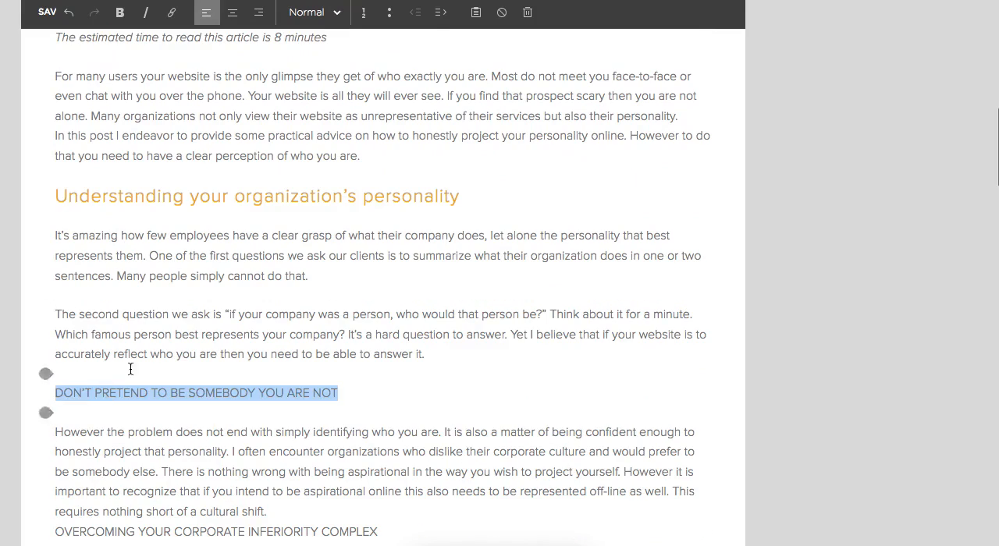
pyautogui.click(312, 12)
pyautogui.click(326, 92)
pyautogui.click(460, 197)
# Insert a paragraph break between "requires nothing short of a cultural shift." and the line "OVERCOMING YOUR CORPORATE INFERIORITY COMPLEX".
pyautogui.scroll(-3, 515, 242)
pyautogui.scroll(-1, 527, 254)
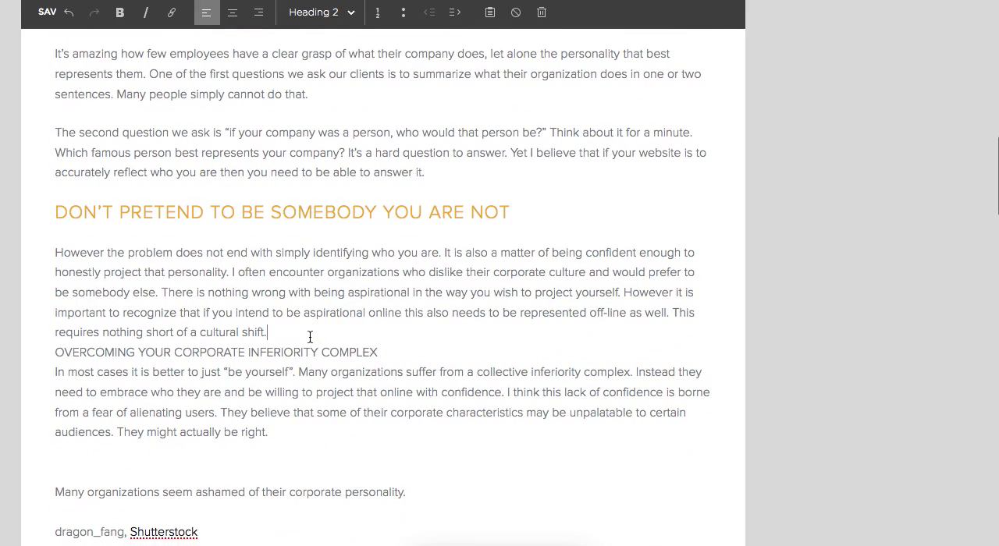
pyautogui.click(310, 335)
pyautogui.press('Return')
# Try to format "OVERCOMING YOUR CORPORATE INFERIORITY COMPLEX" as Heading 3 without a paragraph break below it.
pyautogui.tripleClick(248, 390)
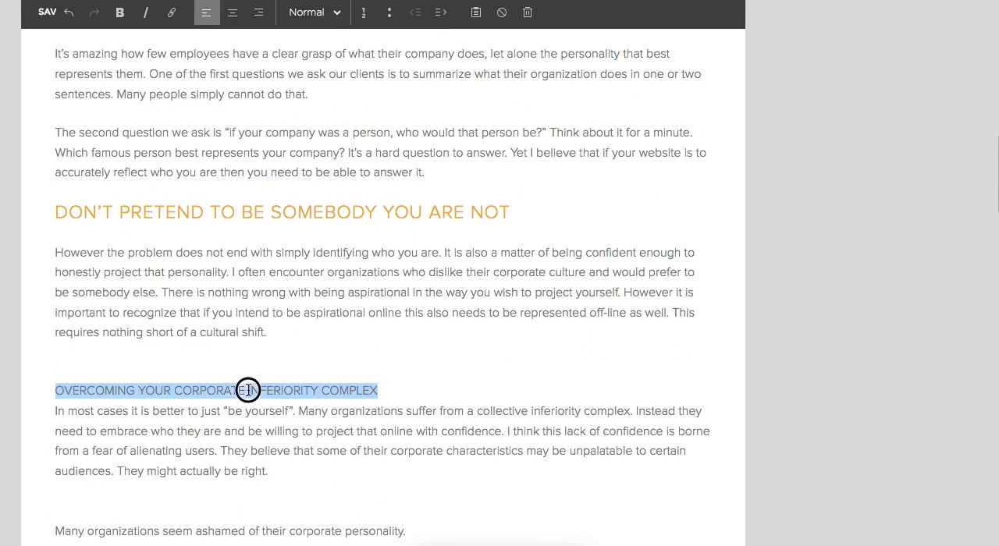
pyautogui.click(308, 12)
pyautogui.click(332, 119)
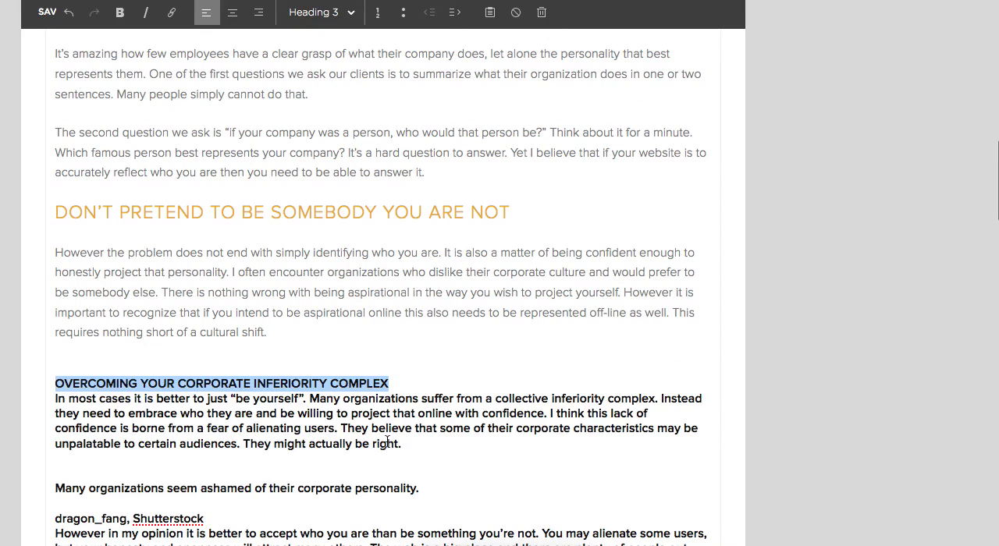
pyautogui.click(391, 411)
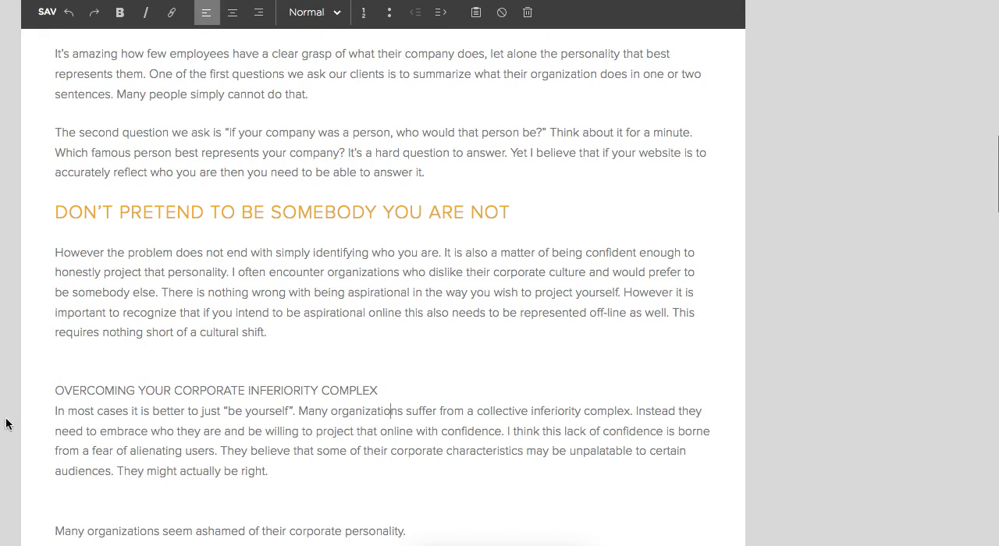
# Separate "OVERCOMING YOUR CORPORATE INFERIORITY COMPLEX" from the text below with a paragraph break and format it as Heading 3.
pyautogui.click(56, 412)
pyautogui.press('BackSpace')
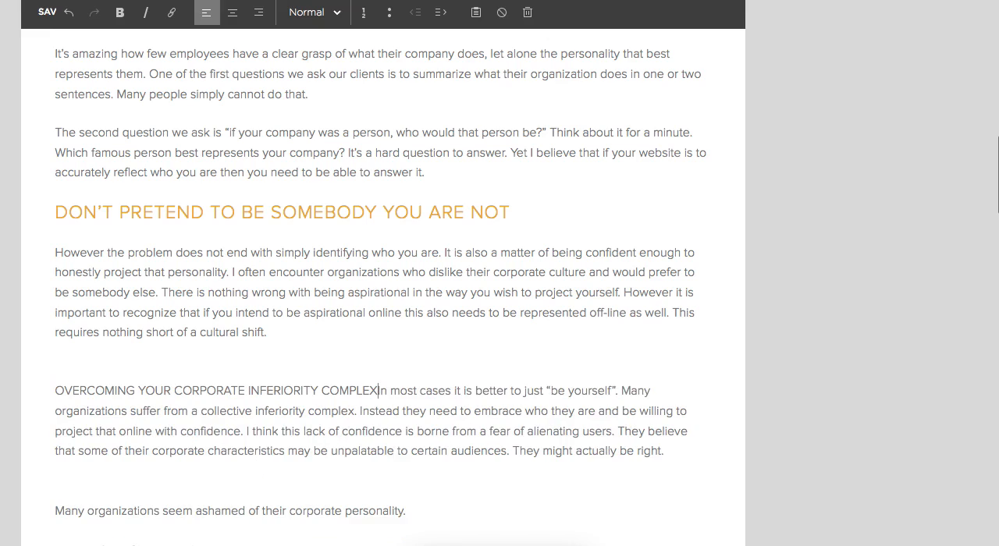
pyautogui.press('Return')
pyautogui.tripleClick(129, 393)
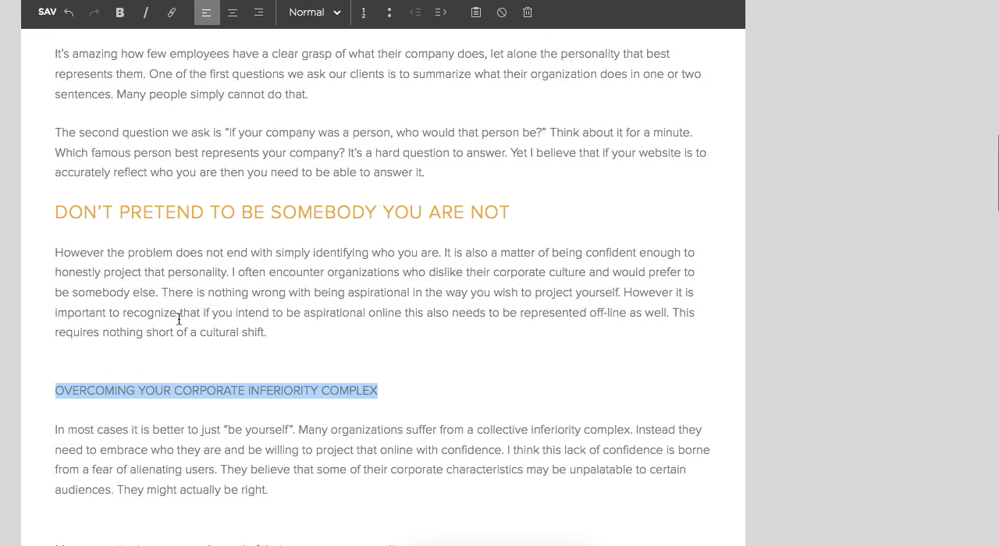
pyautogui.click(302, 16)
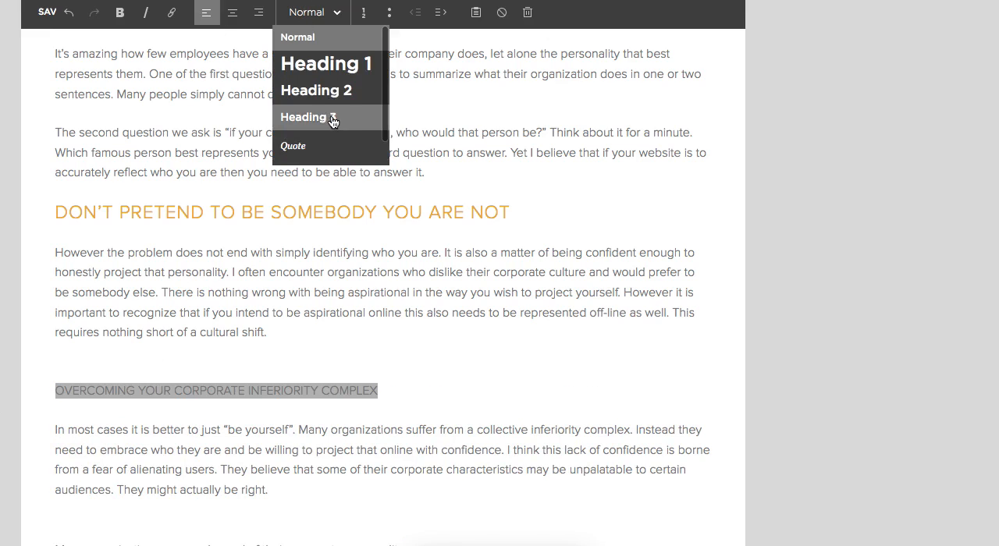
pyautogui.click(334, 117)
# Remove the extra blank line above "Many organizations seem ashamed of their corporate personality.".
pyautogui.scroll(-3, 498, 407)
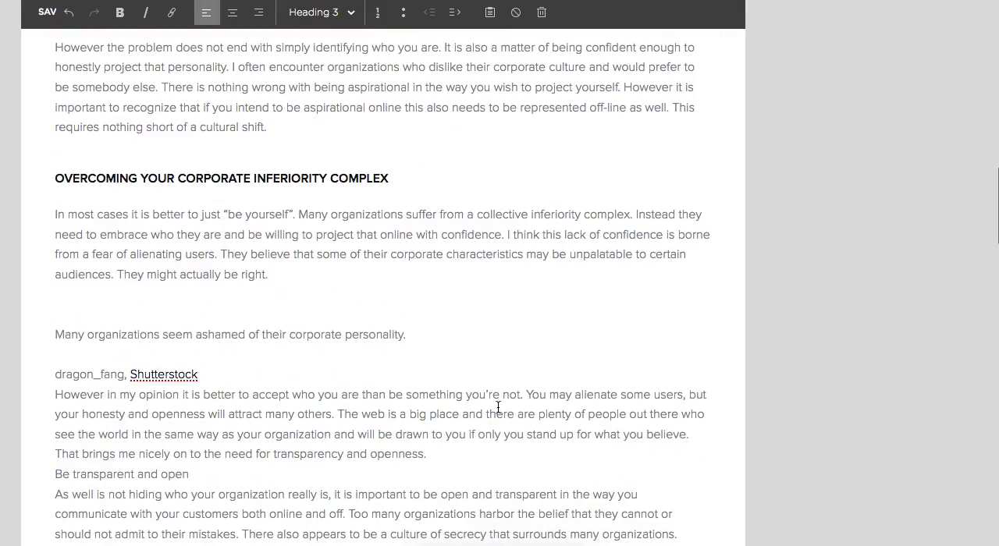
pyautogui.click(213, 313)
pyautogui.press('BackSpace')
# Return to the article title at the beginning of the page and save the edited "Evernote Formatting Example" page.
pyautogui.scroll(-10, 324, 318)
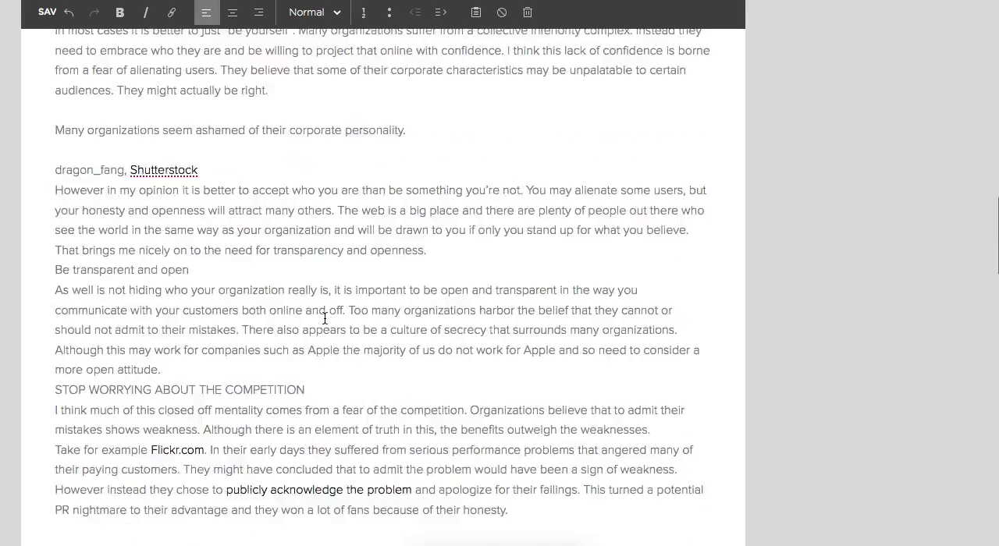
pyautogui.scroll(20, 325, 318)
pyautogui.scroll(8, 324, 318)
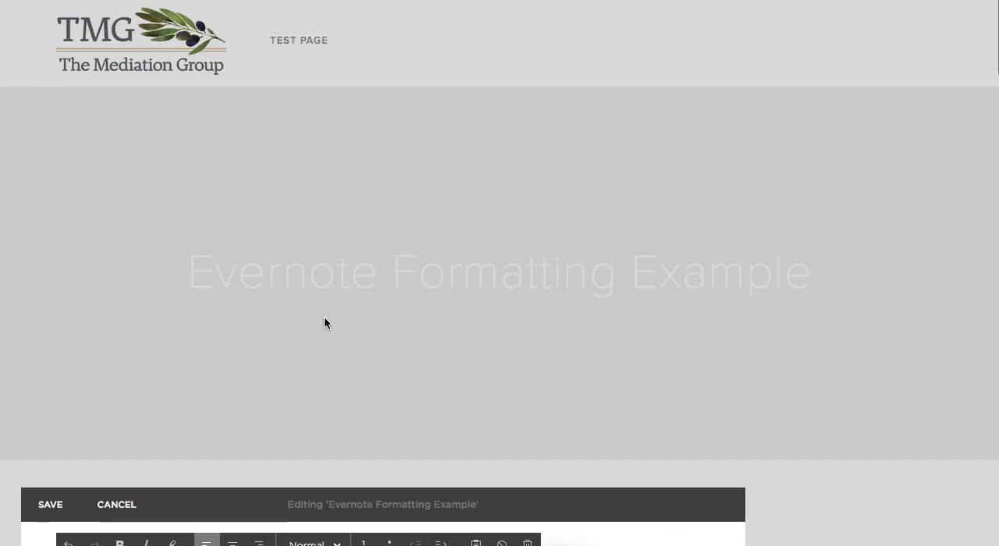
pyautogui.scroll(-7, 323, 323)
pyautogui.click(222, 121)
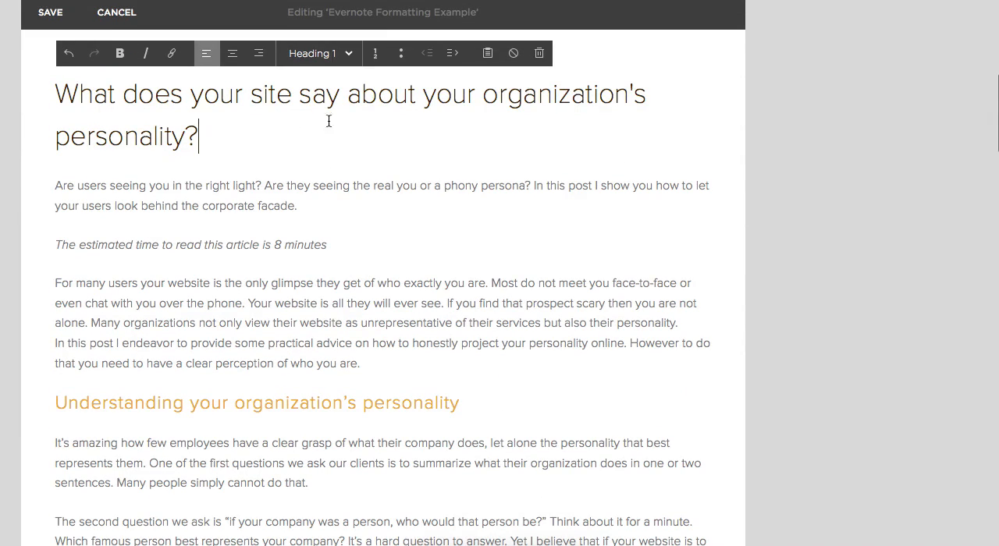
pyautogui.click(54, 13)
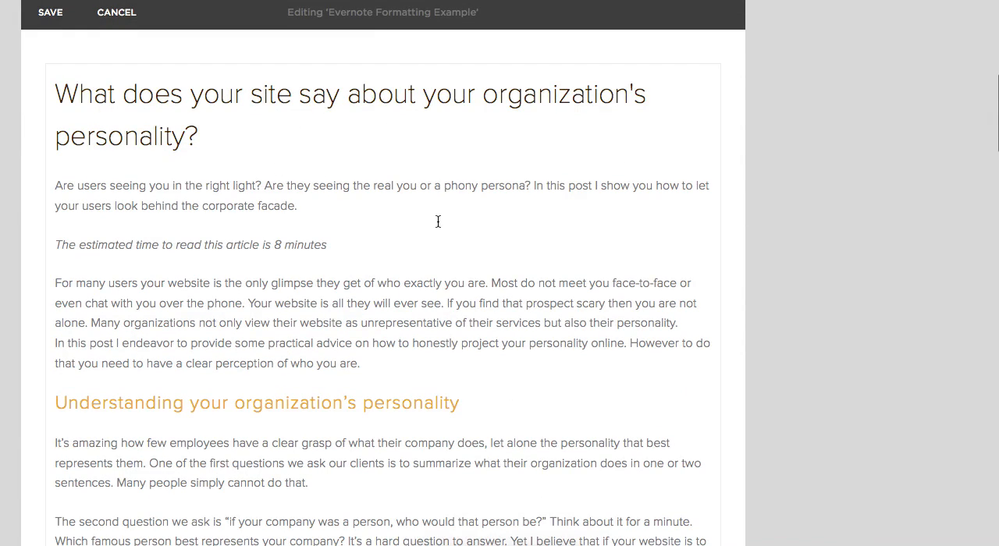